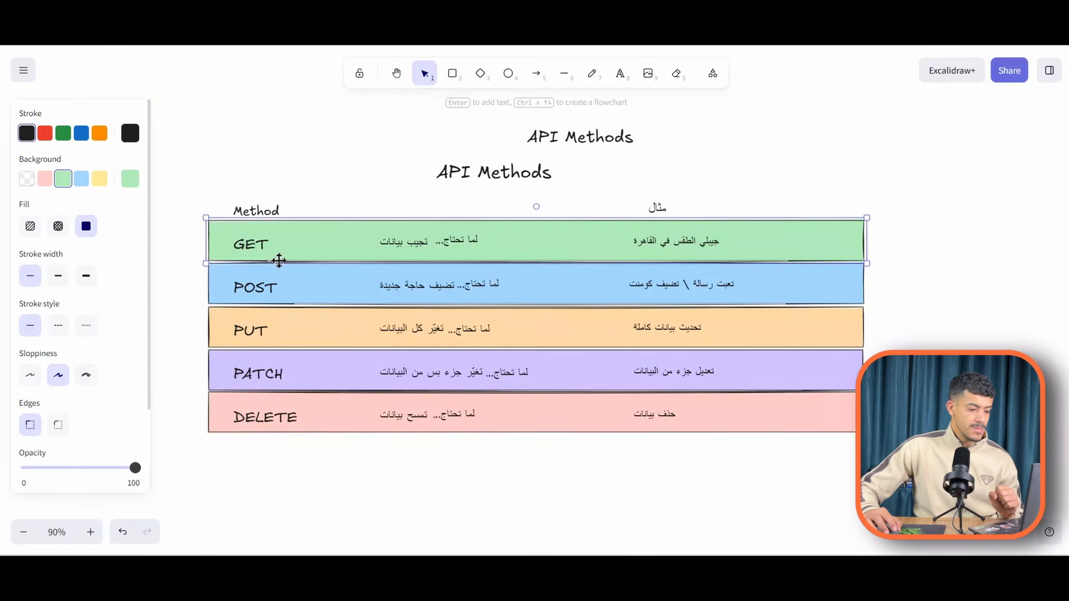
Examine the GET, POST and PUT rows of the API Methods table, including their descriptions and examples
left_click(680, 247)
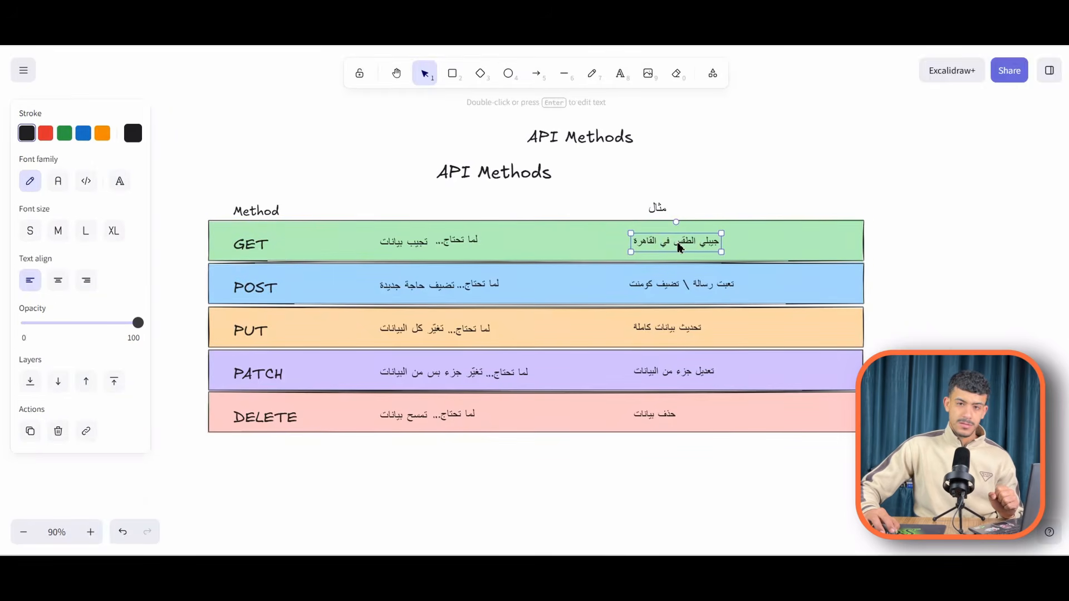
left_click(705, 183)
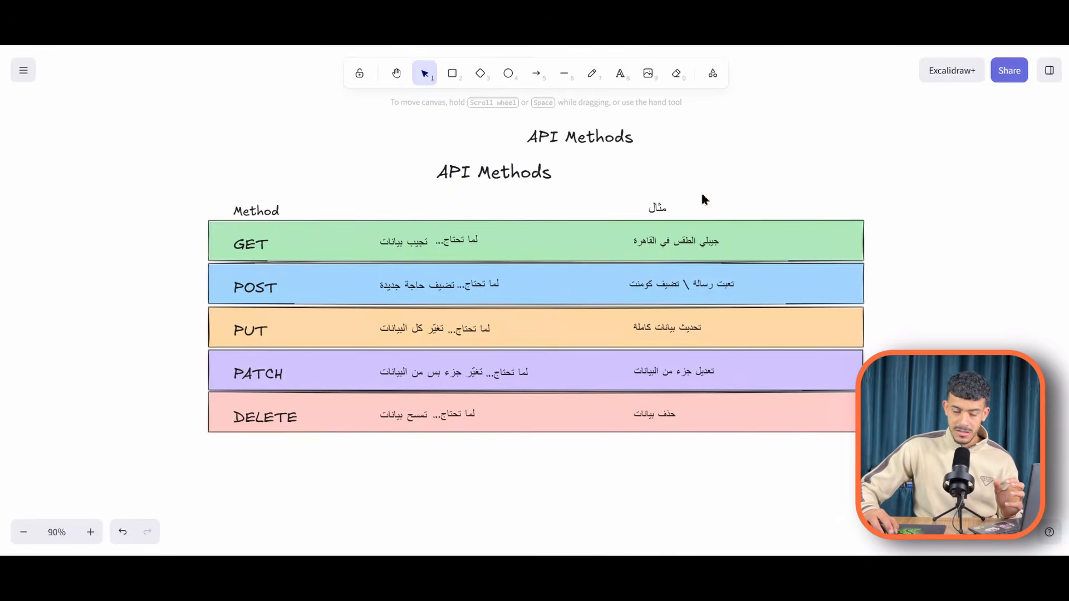
left_click(705, 240)
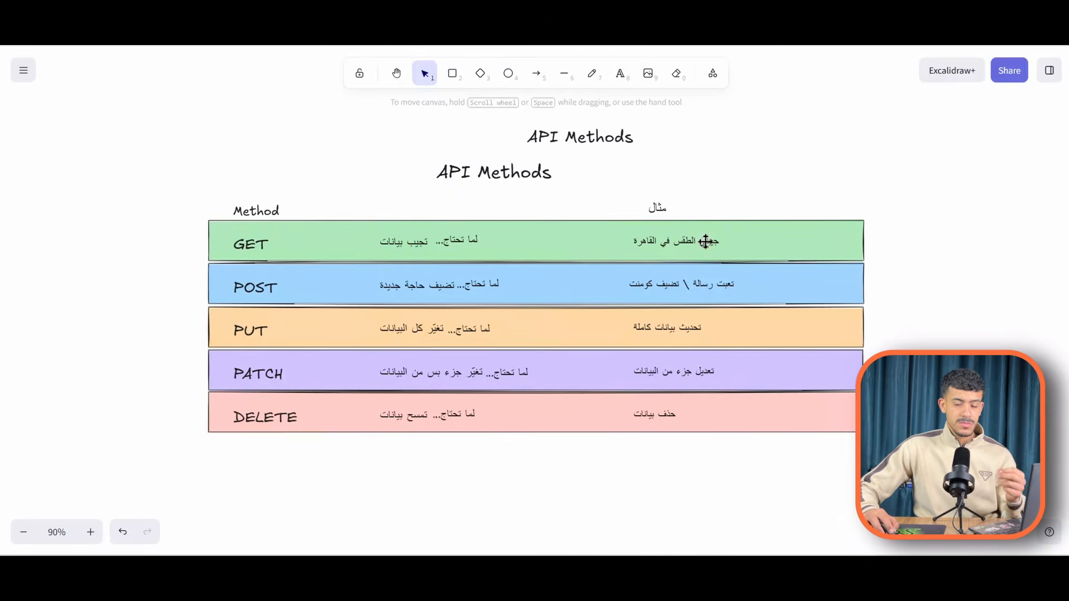
left_click(690, 321)
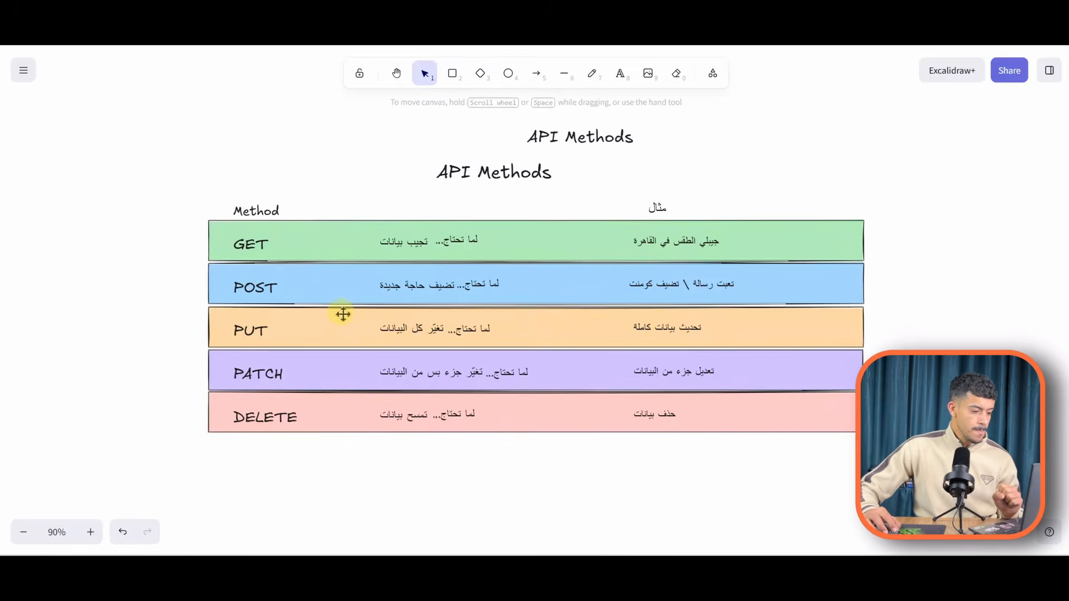
left_click(251, 300)
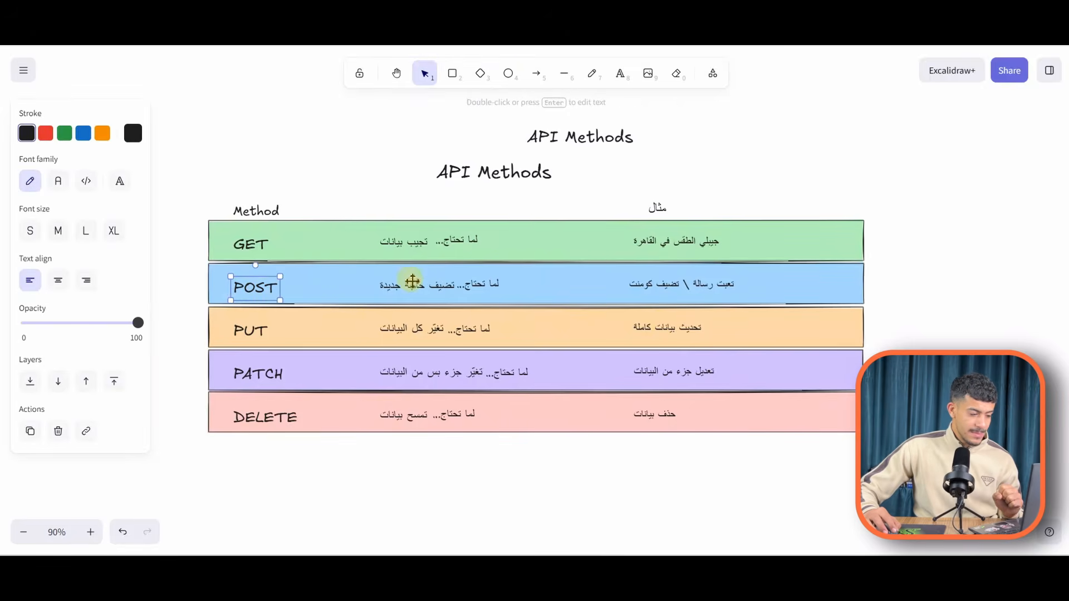
left_click(416, 285)
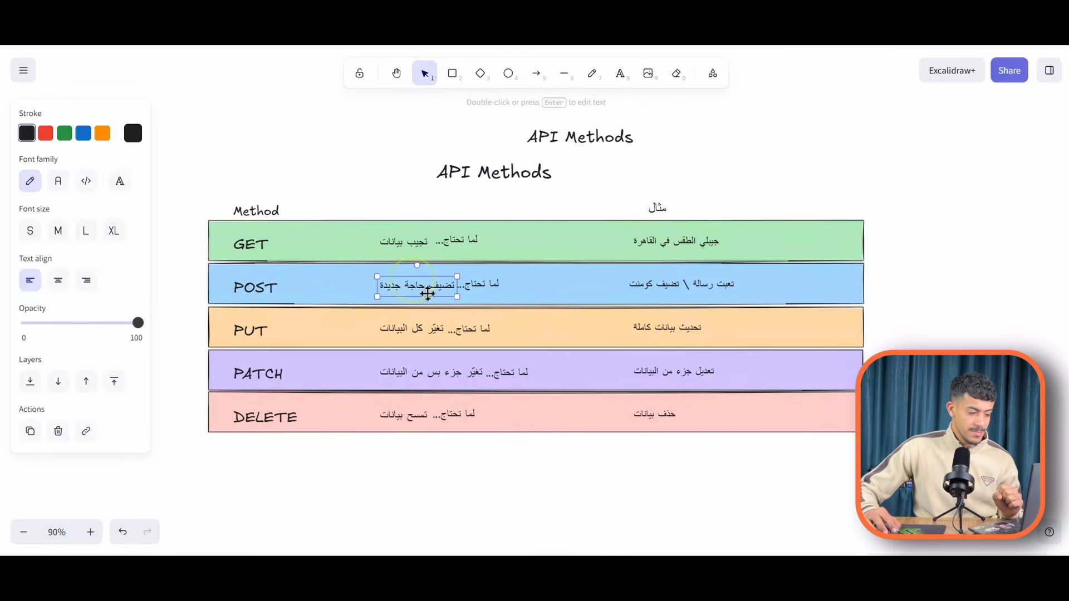
left_click(476, 286)
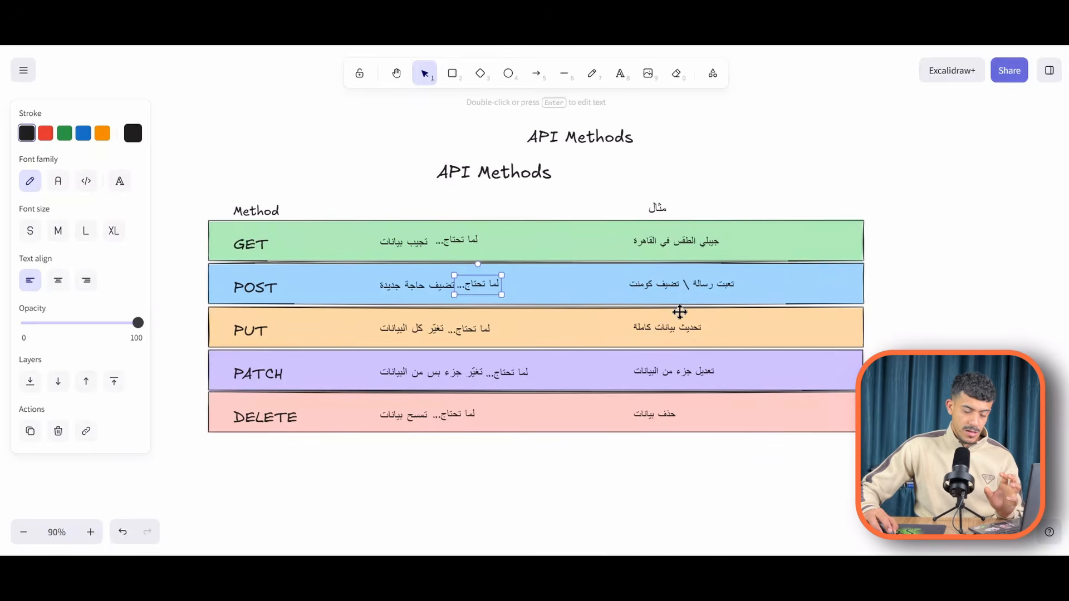
left_click(250, 330)
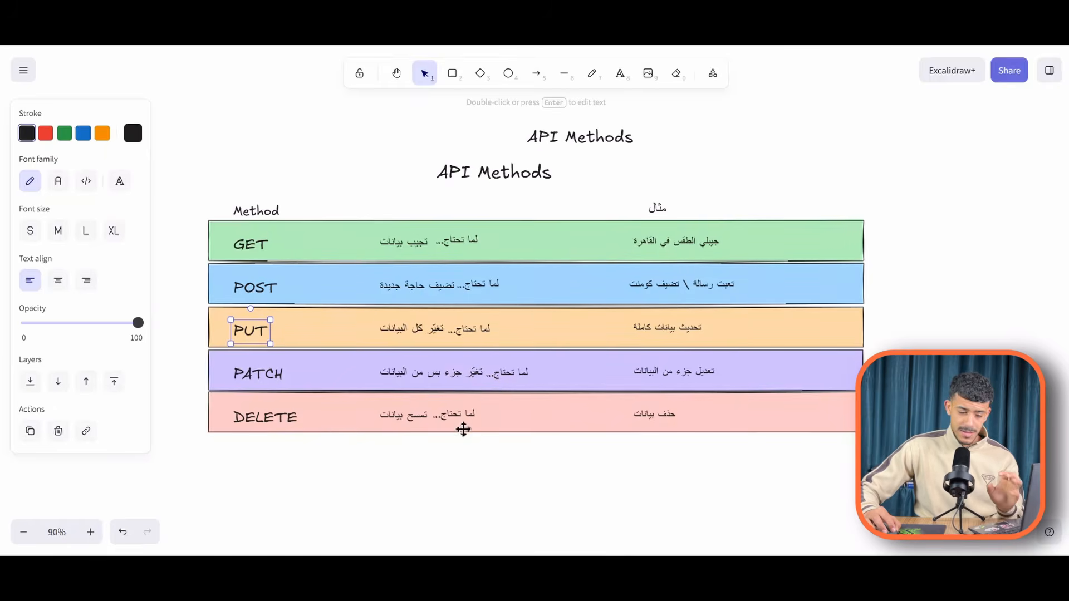
left_click(312, 255)
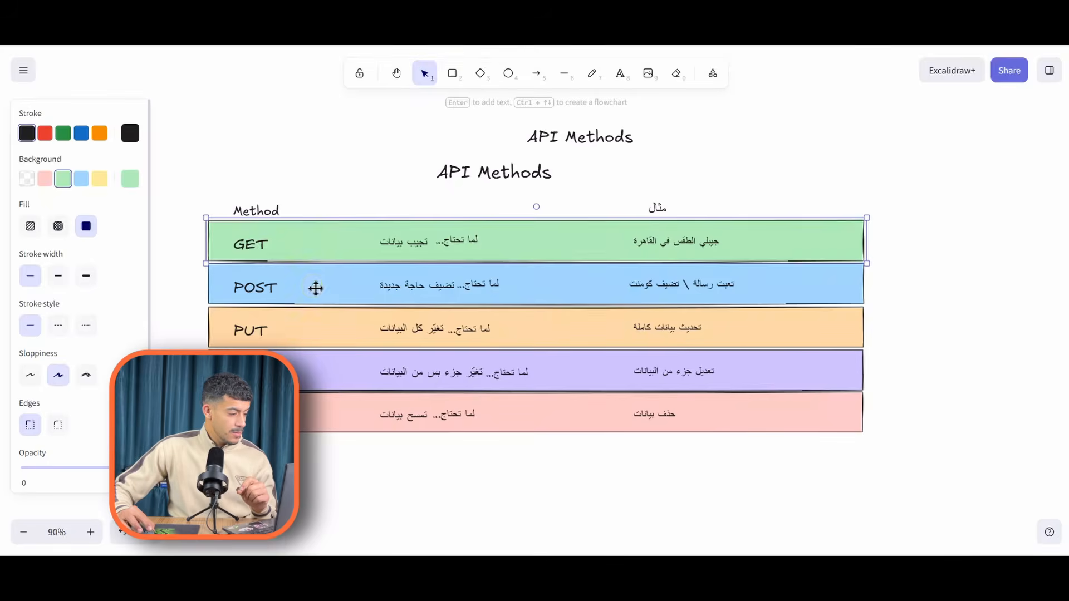
left_click(316, 287)
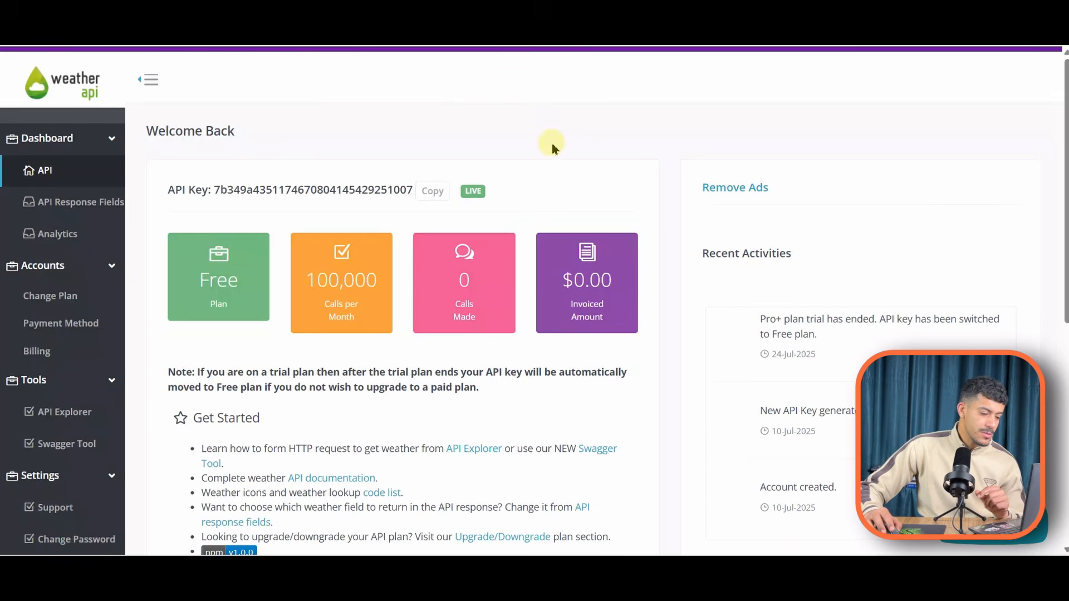
Look over the WeatherAPI account dashboard and open the API documentation from its Get Started list
scroll(568, 152, "down", 2)
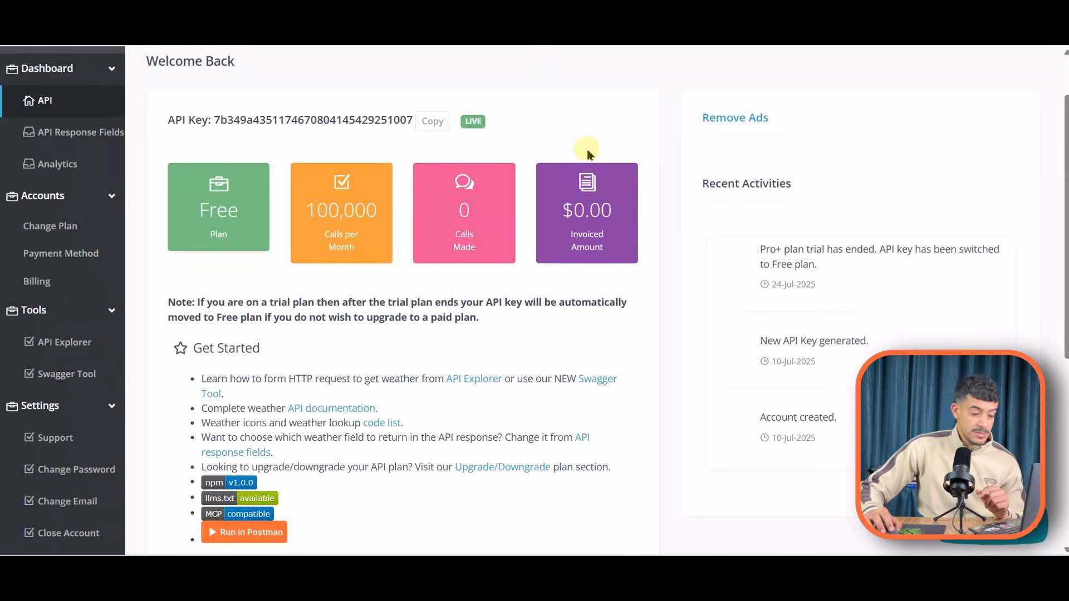
scroll(341, 67, "up", 2)
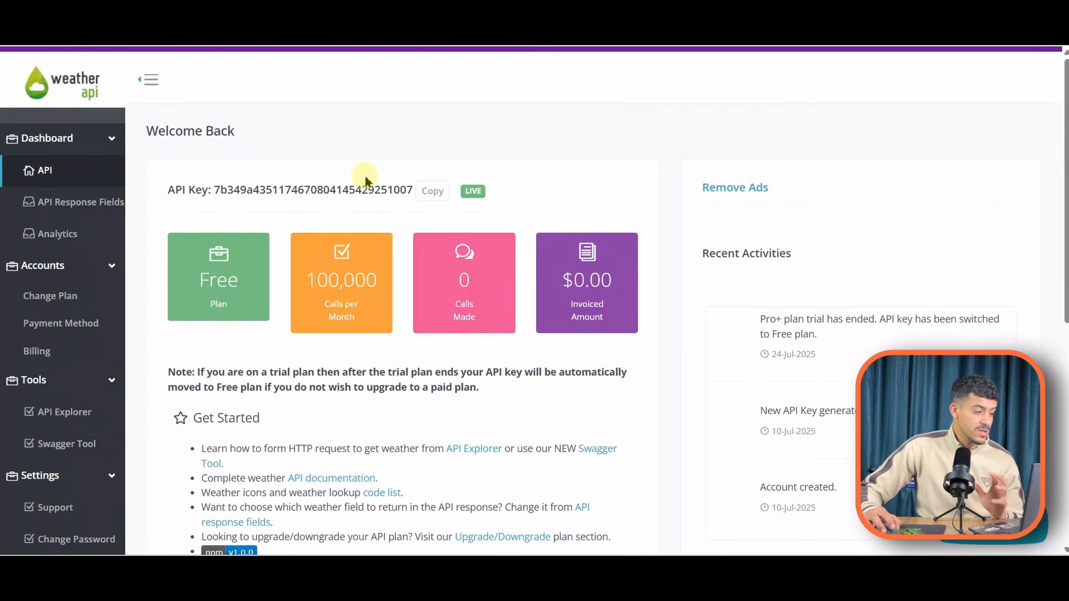
scroll(211, 225, "down", 5)
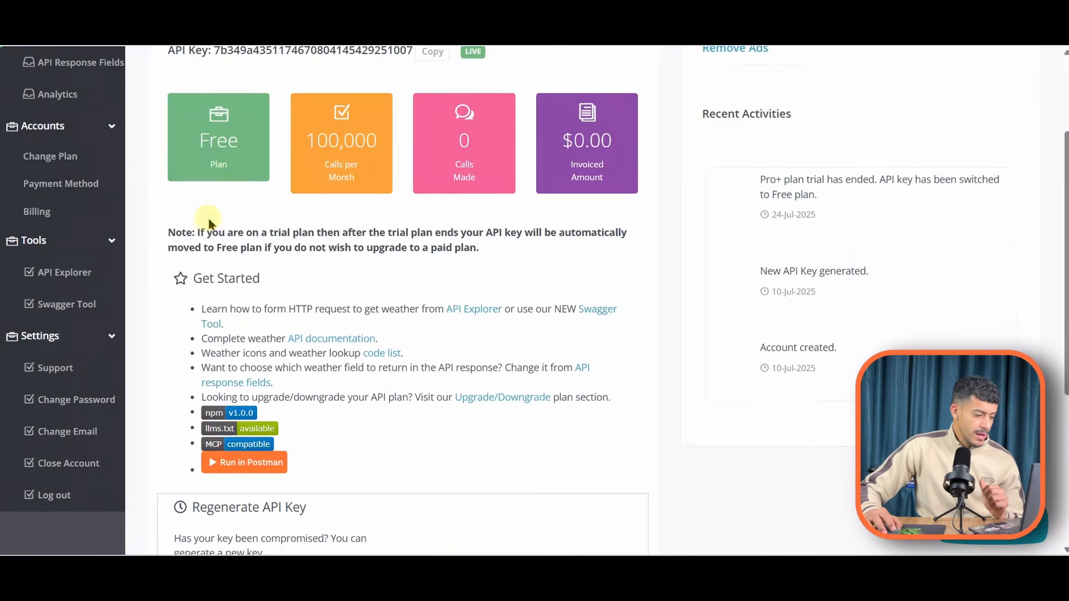
scroll(215, 225, "up", 5)
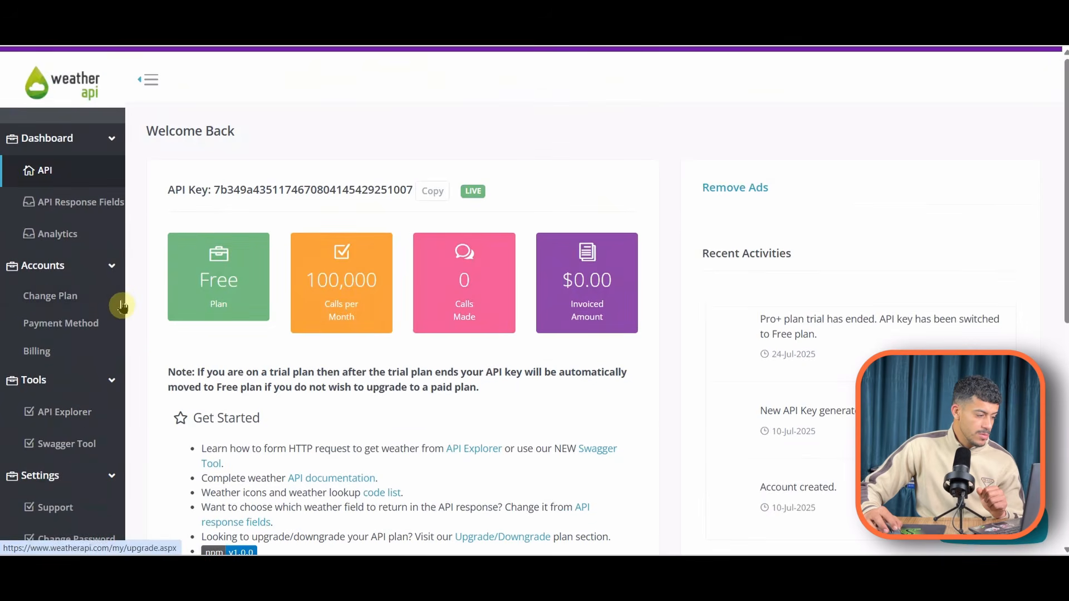
scroll(74, 336, "down", 1)
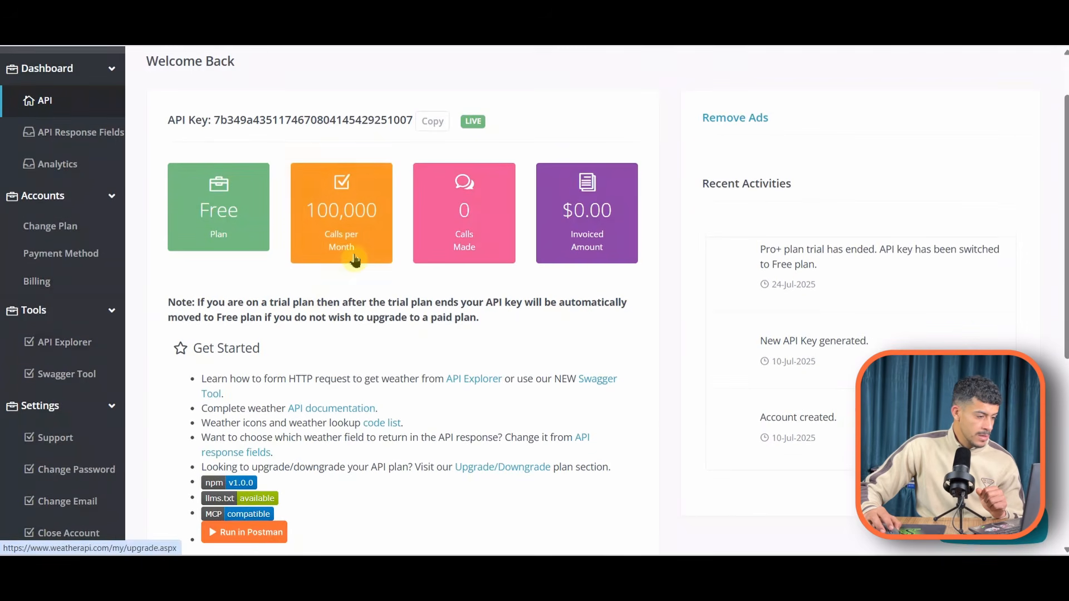
scroll(412, 244, "up", 1)
scroll(384, 382, "down", 1)
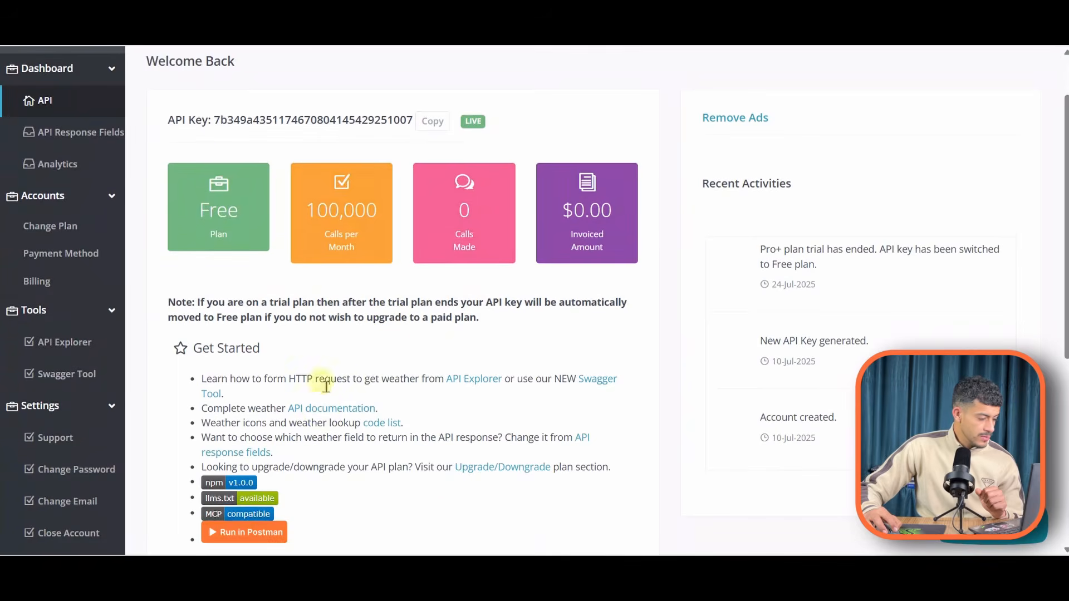
left_click(322, 409)
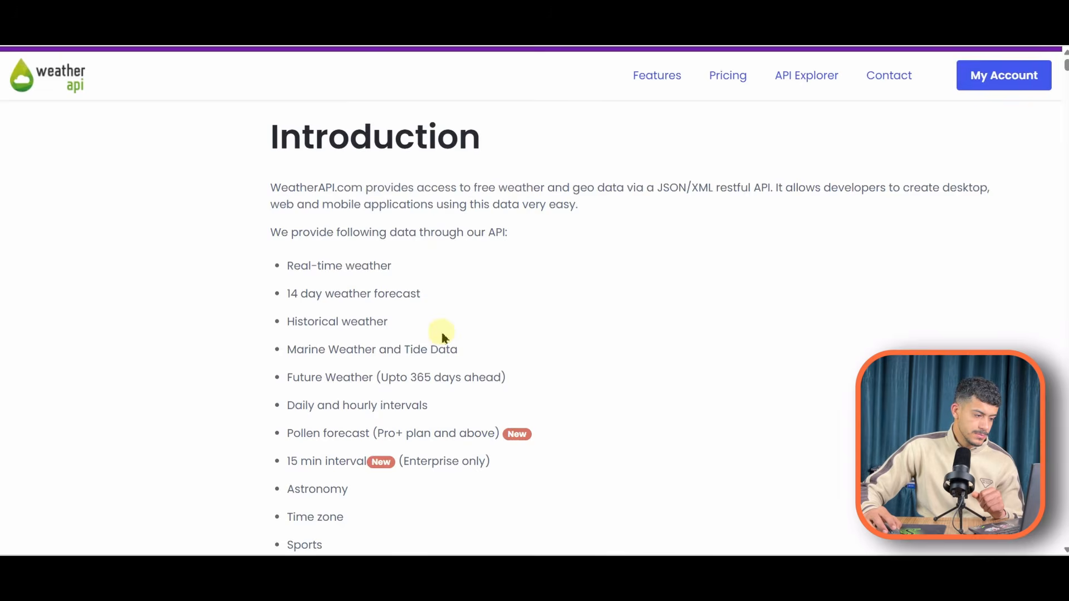
Find the Request section of the documentation and highlight its heading and the base URL line
scroll(400, 271, "down", 7)
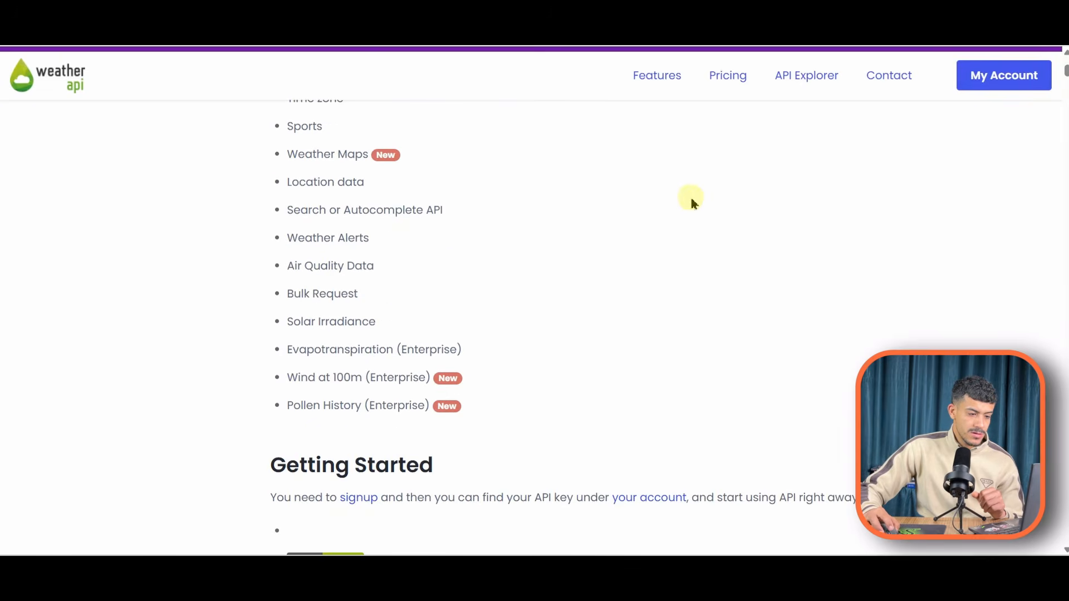
scroll(682, 228, "down", 15)
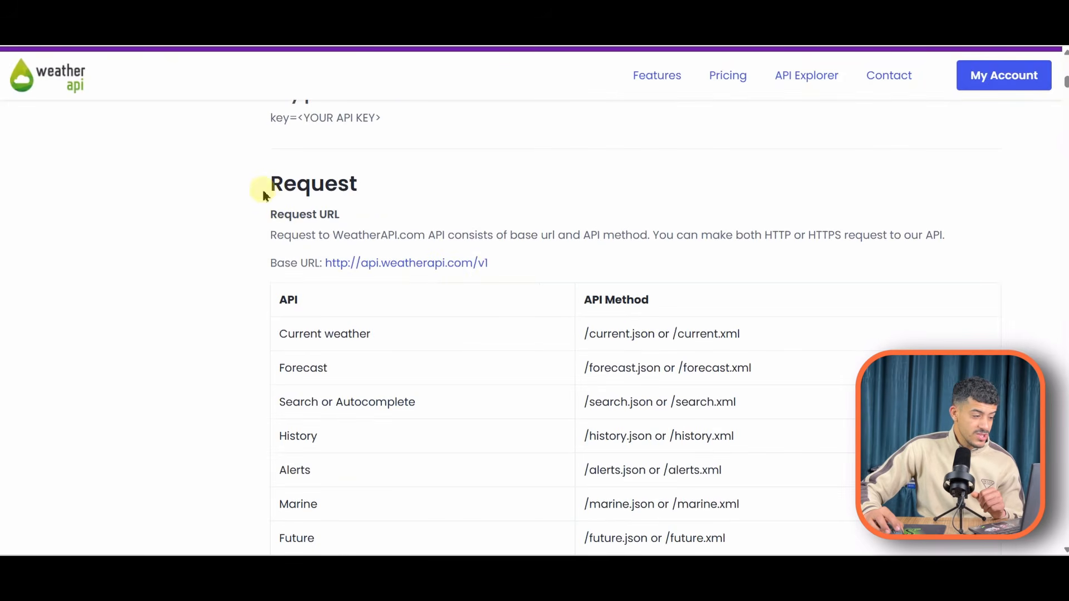
left_click_drag(263, 187, 370, 187)
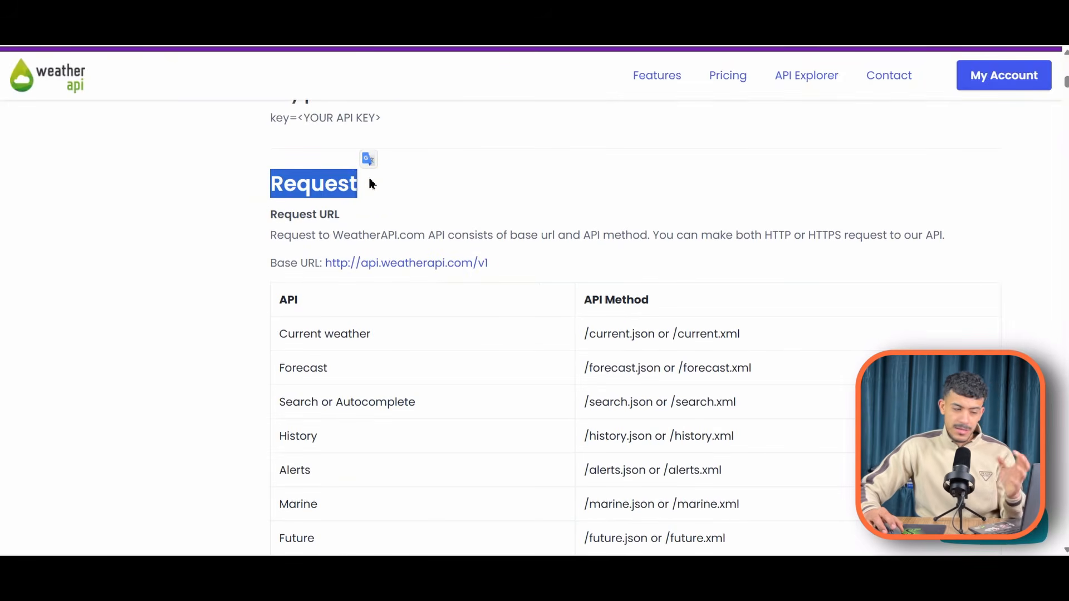
left_click_drag(269, 264, 517, 265)
left_click(518, 264)
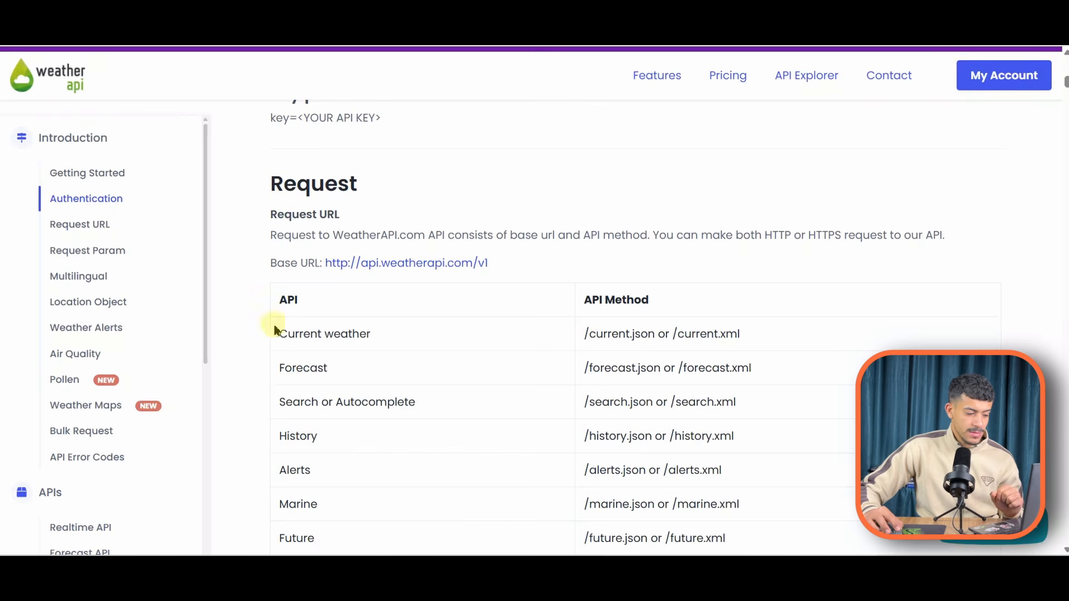
Highlight the Current weather entry in the API table and look up the Arabic translation of "Forecast"
left_click_drag(275, 330, 369, 333)
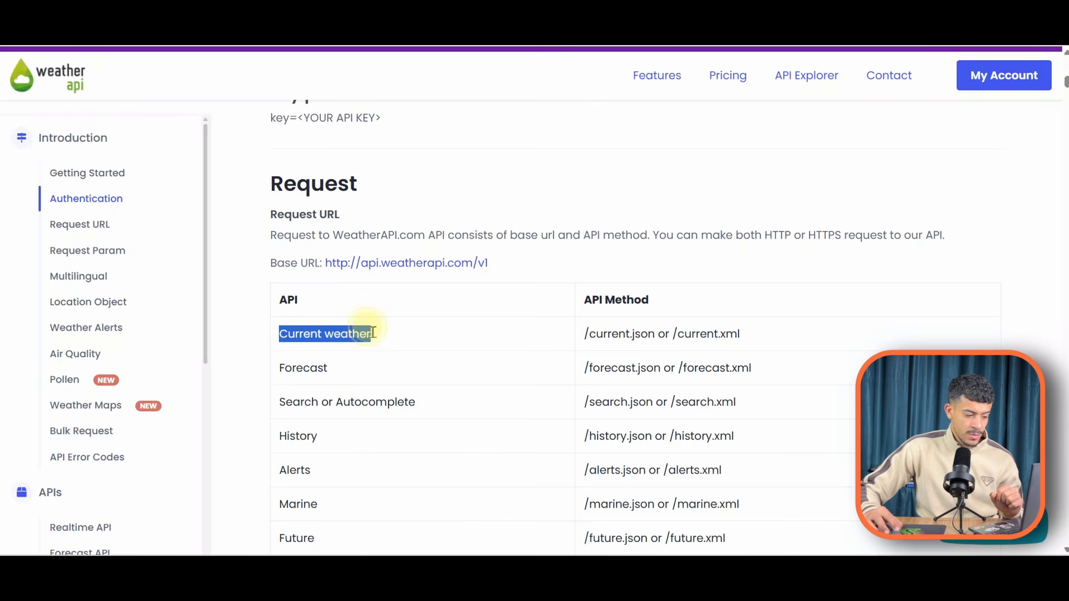
triple_click(362, 334)
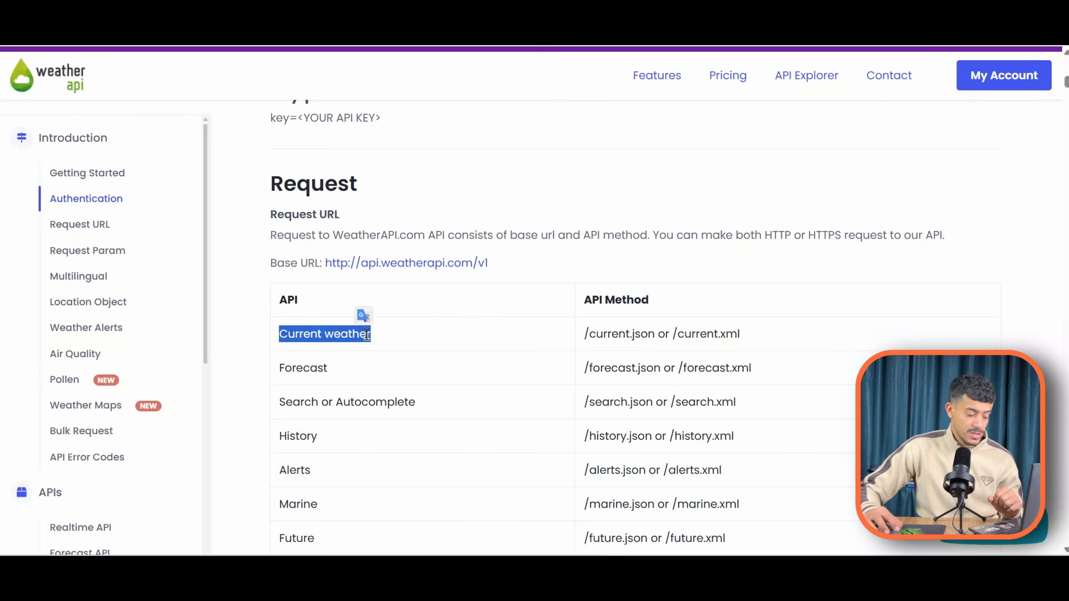
left_click(304, 365)
double_click(305, 365)
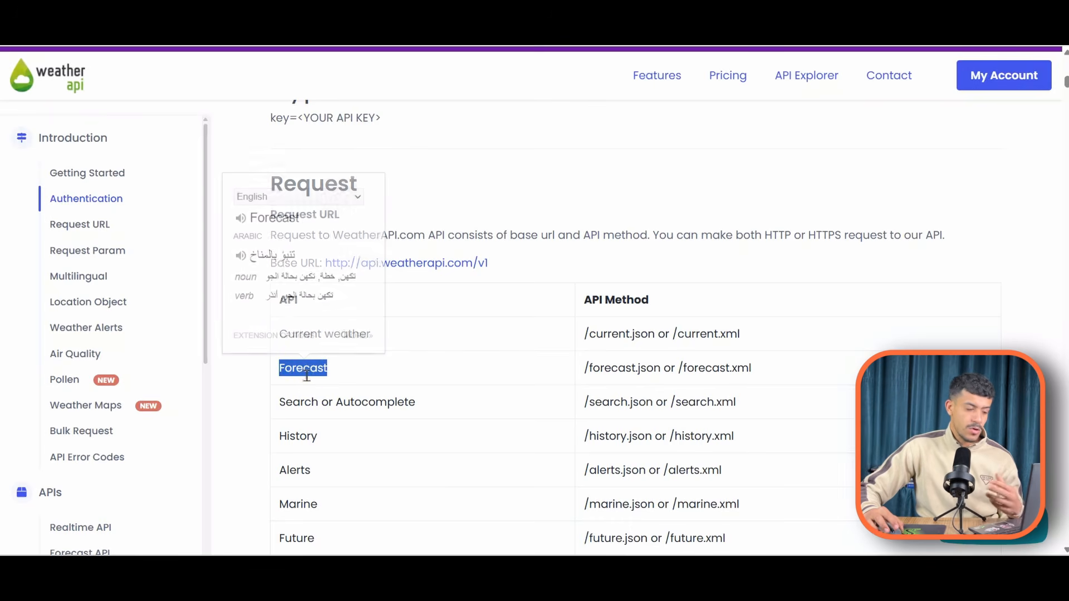
double_click(286, 255)
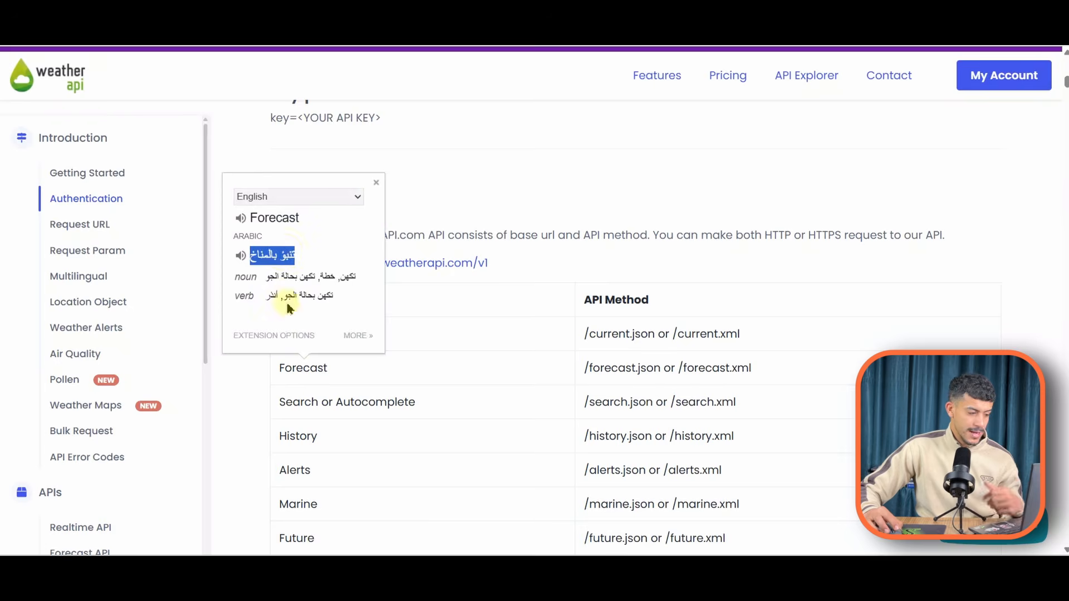
left_click(332, 376)
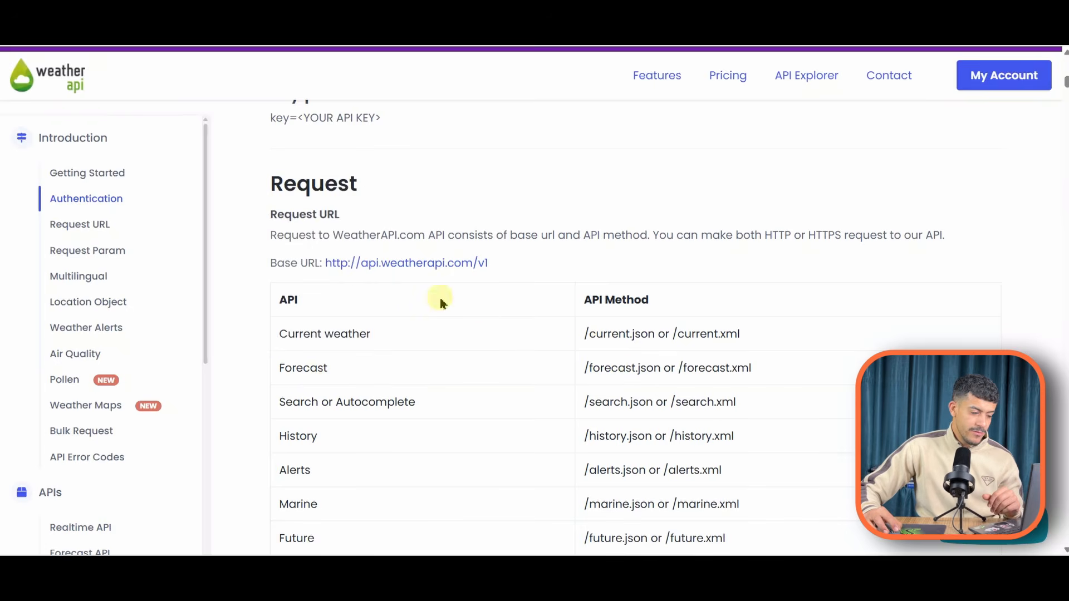
Highlight the base URL label, then the Current weather and Forecast entries with their methods, including /forecast.json and /current.json
double_click(282, 263)
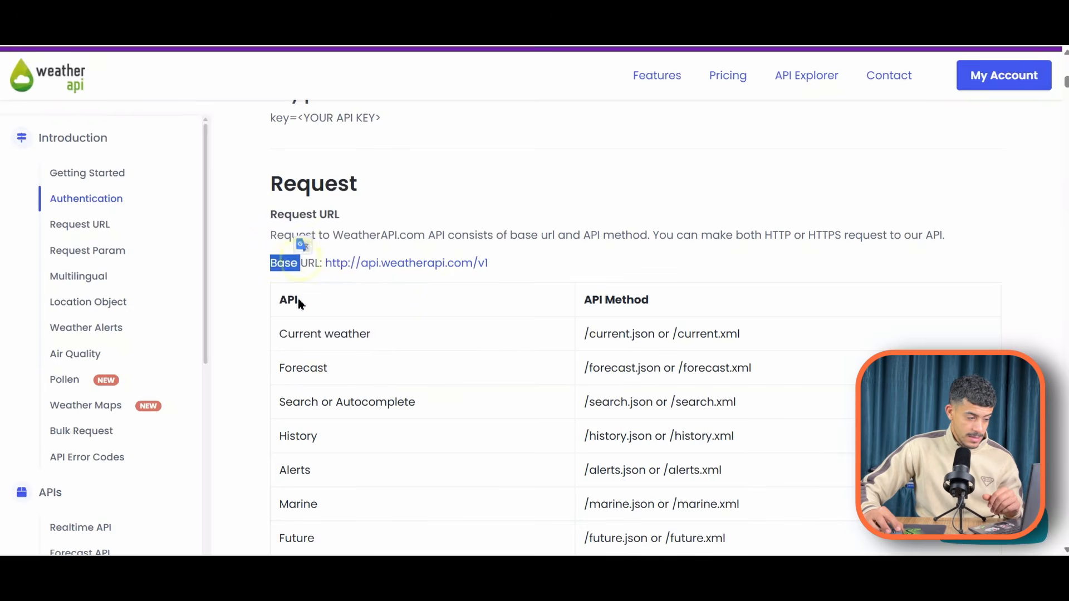
triple_click(288, 335)
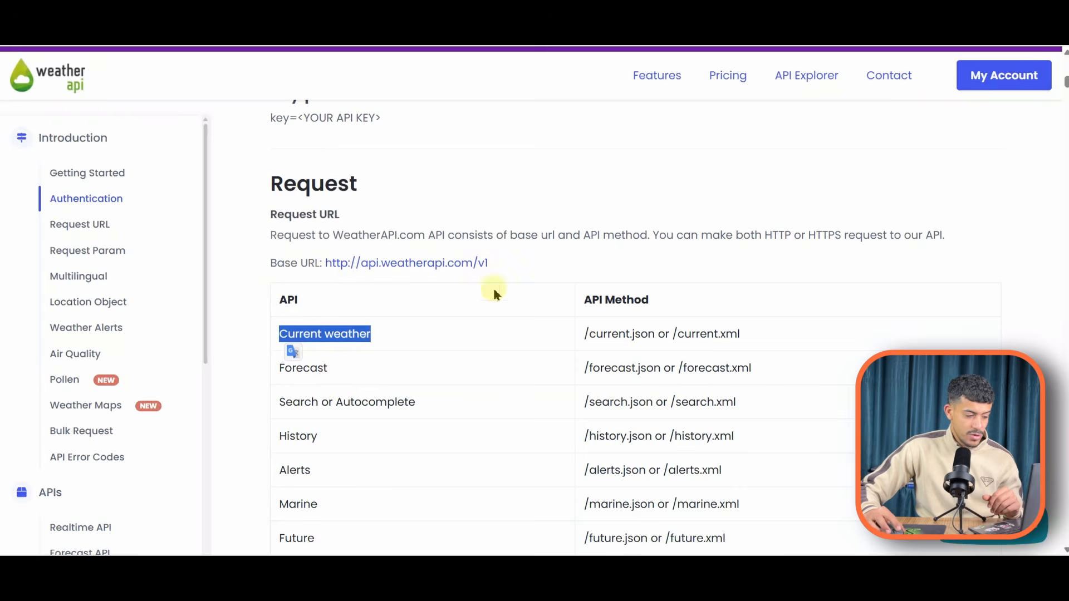
left_click_drag(582, 336, 754, 332)
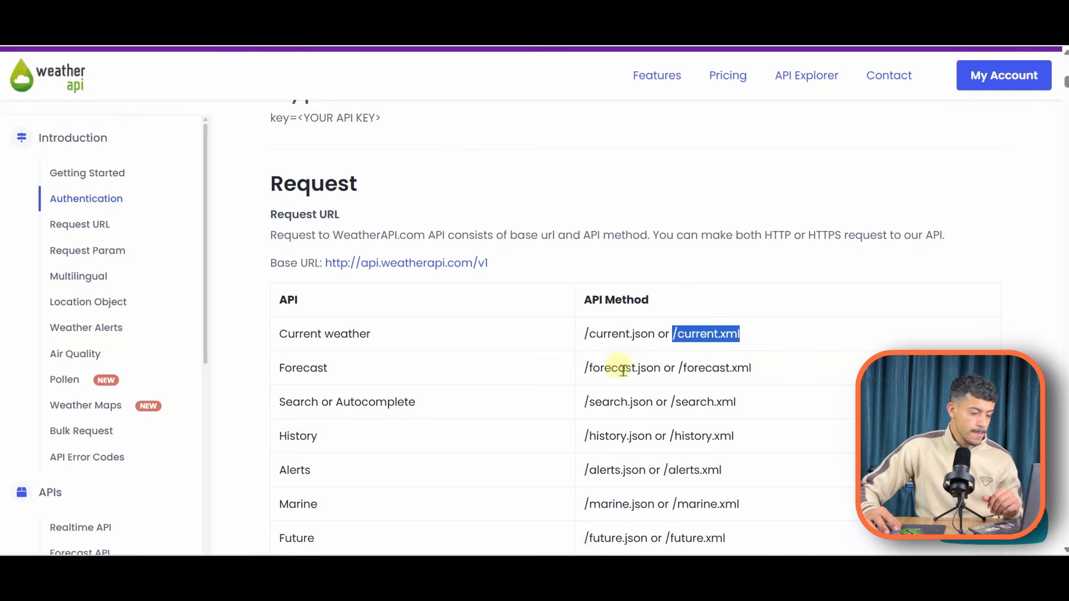
double_click(284, 369)
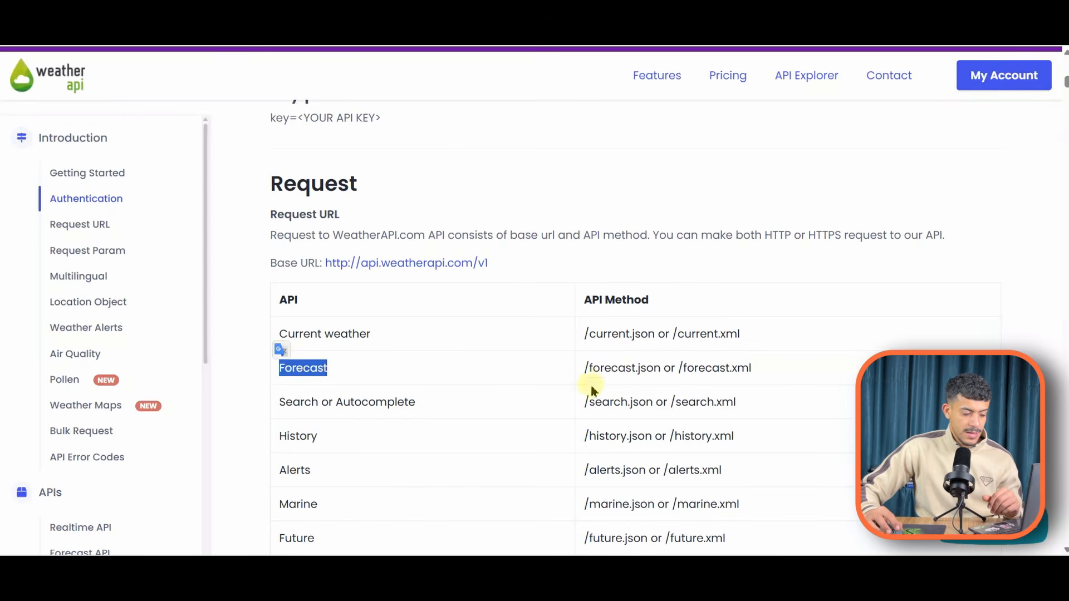
left_click_drag(585, 371, 658, 373)
left_click(658, 372)
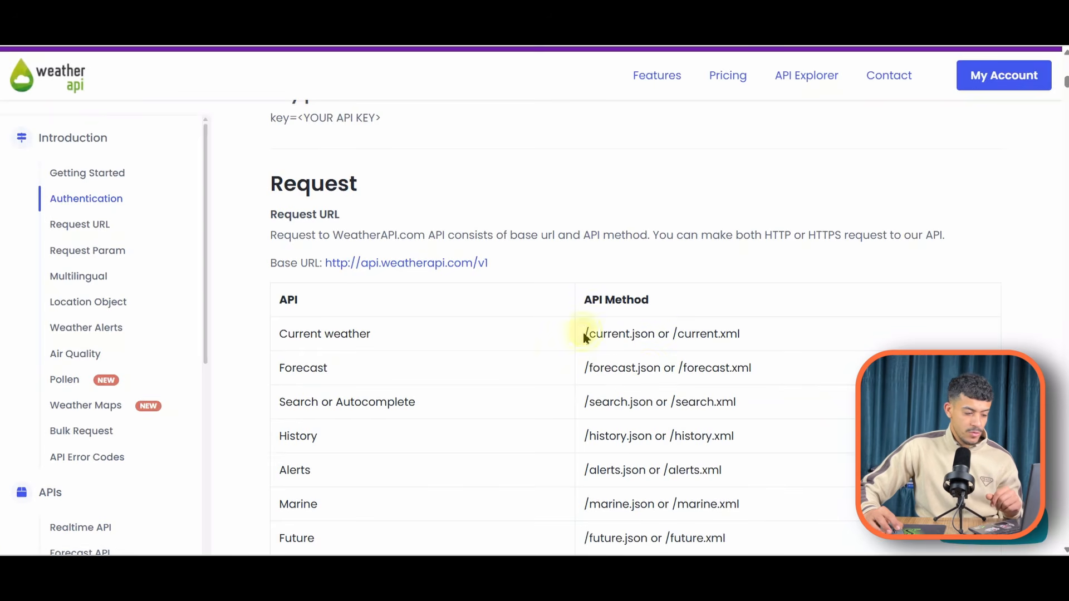
left_click_drag(583, 334, 655, 335)
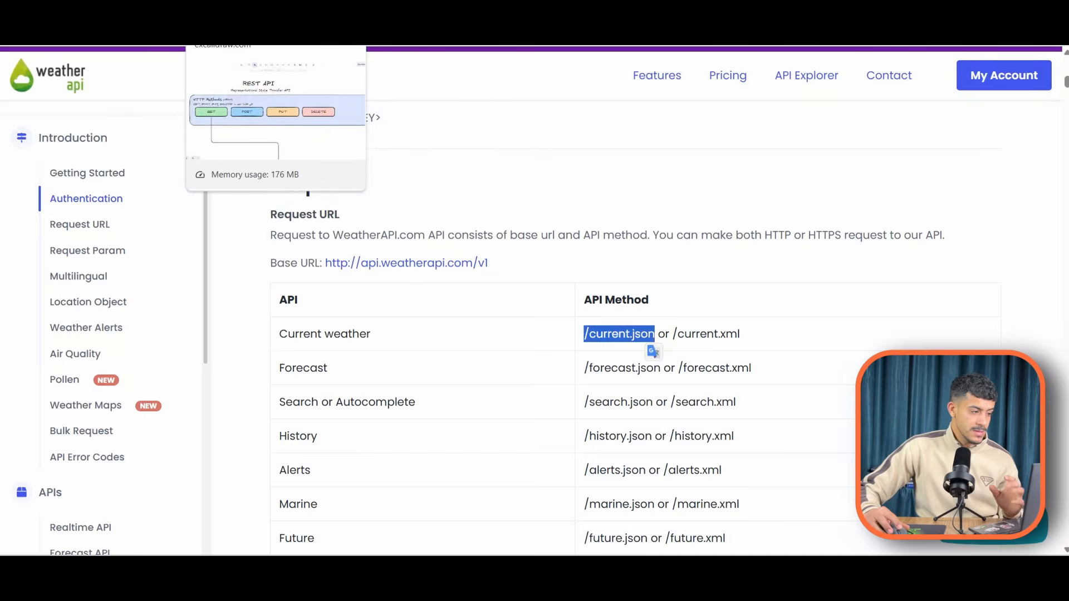
Switch to the Excalidraw REST API diagram and select the base URL segment of the request and its matching Base URL box
left_click(234, 10)
scroll(331, 307, "down", 5)
scroll(239, 241, "up", 2)
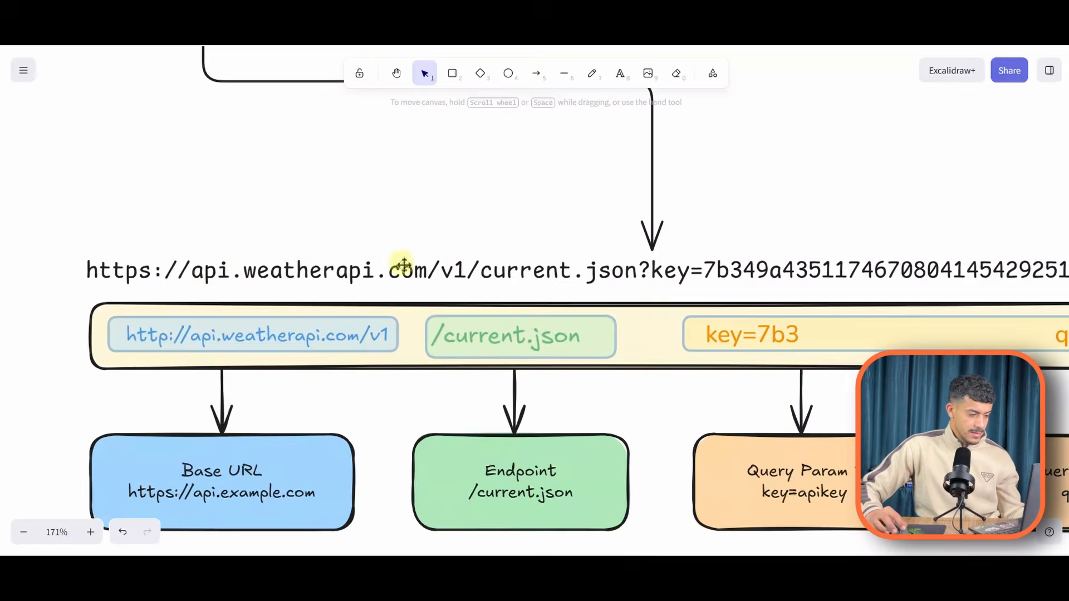
left_click(296, 318)
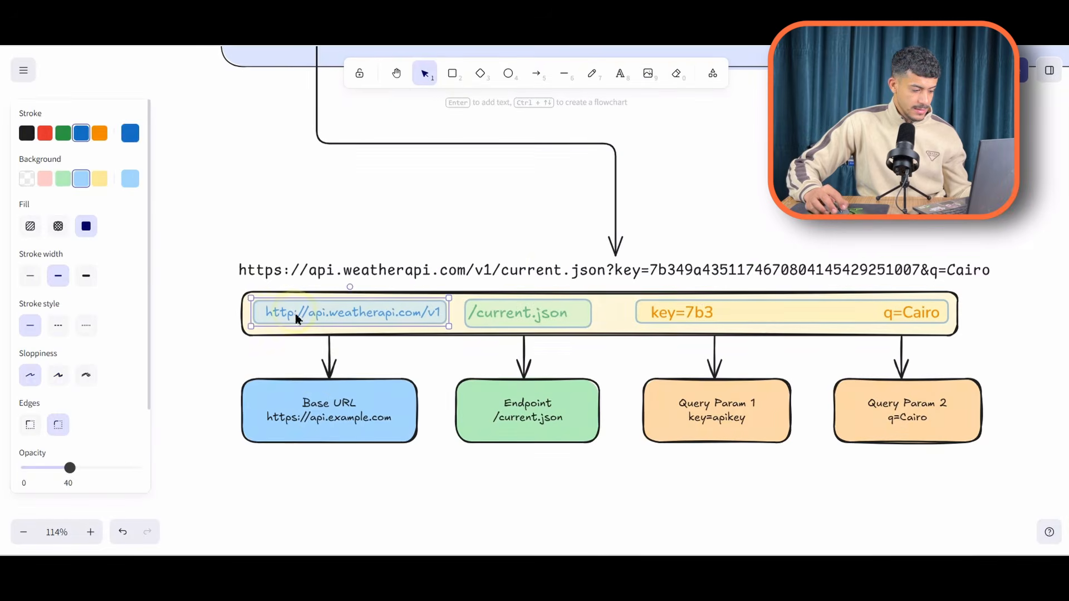
left_click(319, 418)
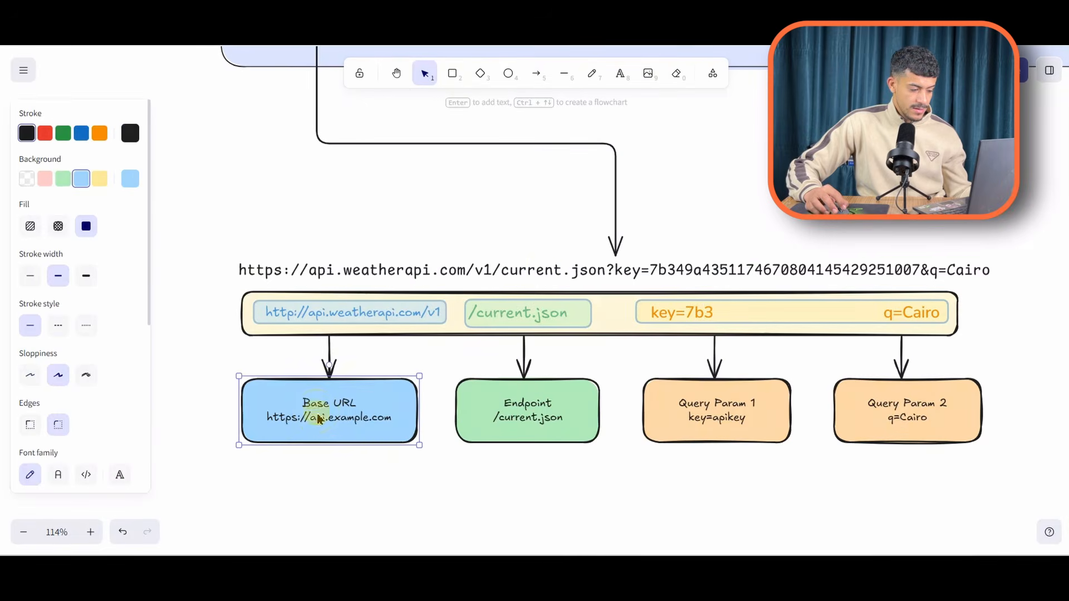
Select the /current.json segment of the request and its matching Endpoint box in the diagram
left_click(549, 313)
left_click(539, 423)
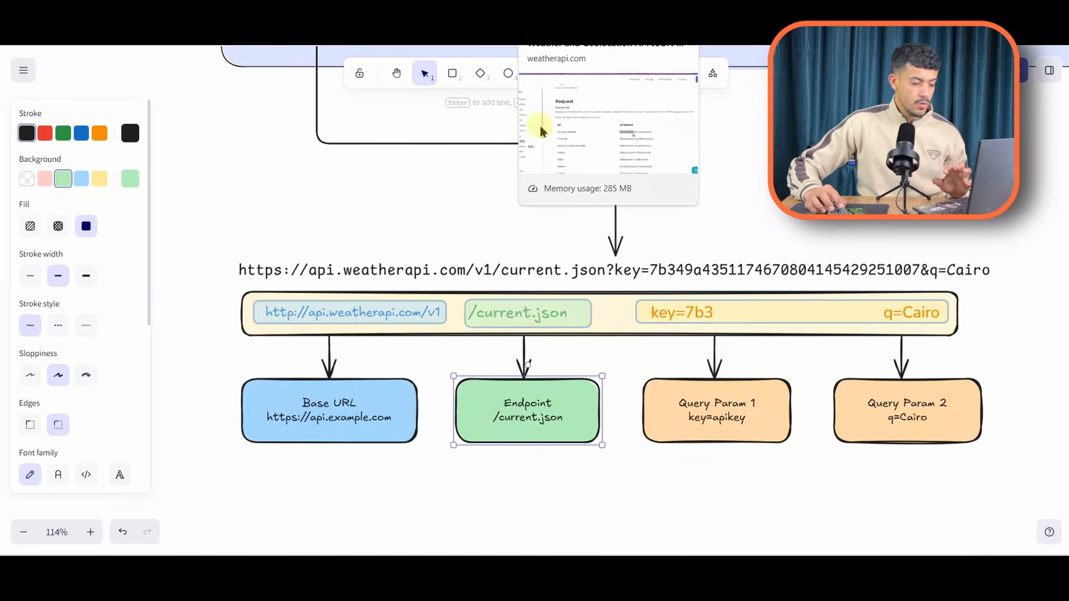
left_click(375, 317)
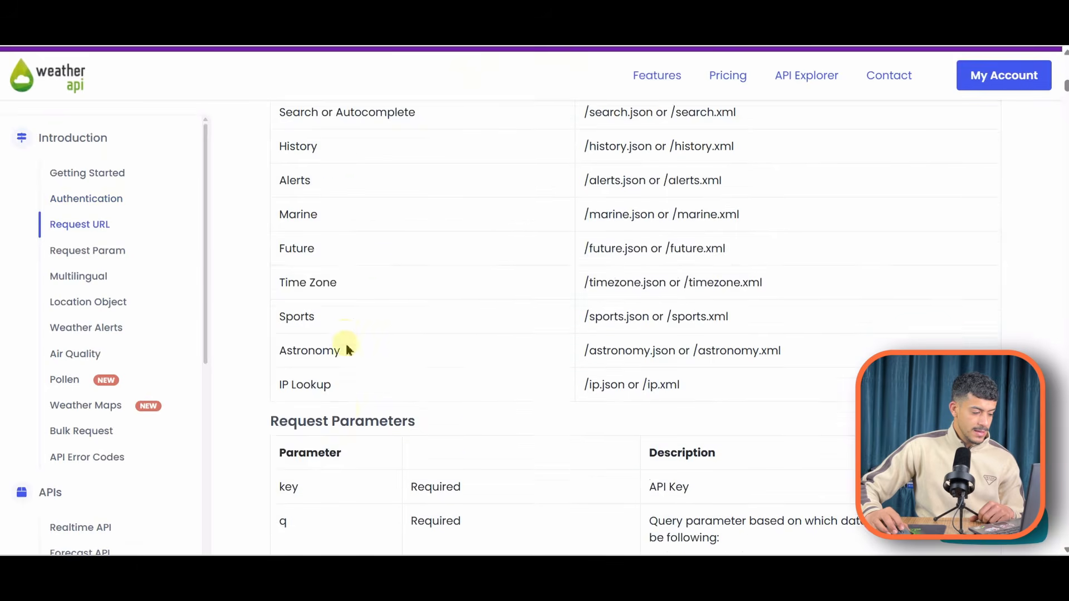
In the WeatherAPI documentation, highlight the Request Parameters heading and the key parameter in its table
scroll(344, 311, "down", 3)
left_click_drag(270, 222, 416, 222)
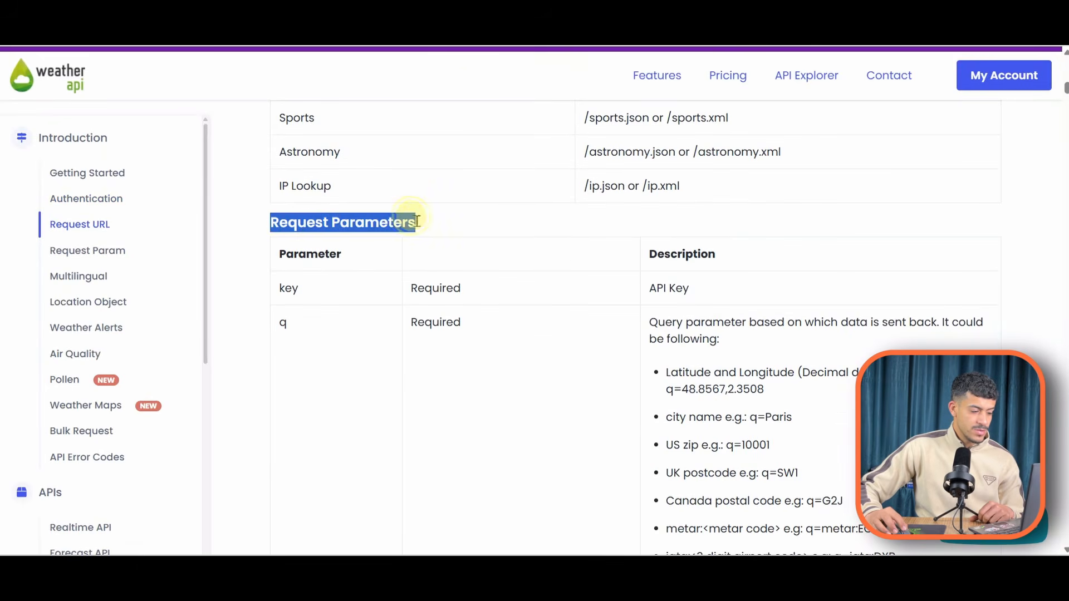
left_click(377, 227)
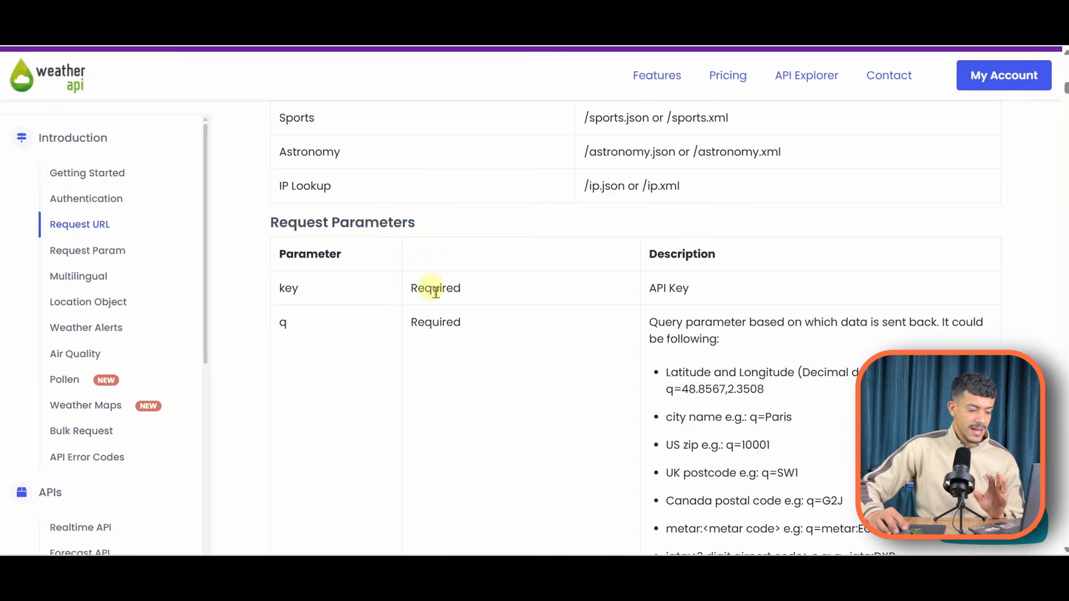
double_click(289, 289)
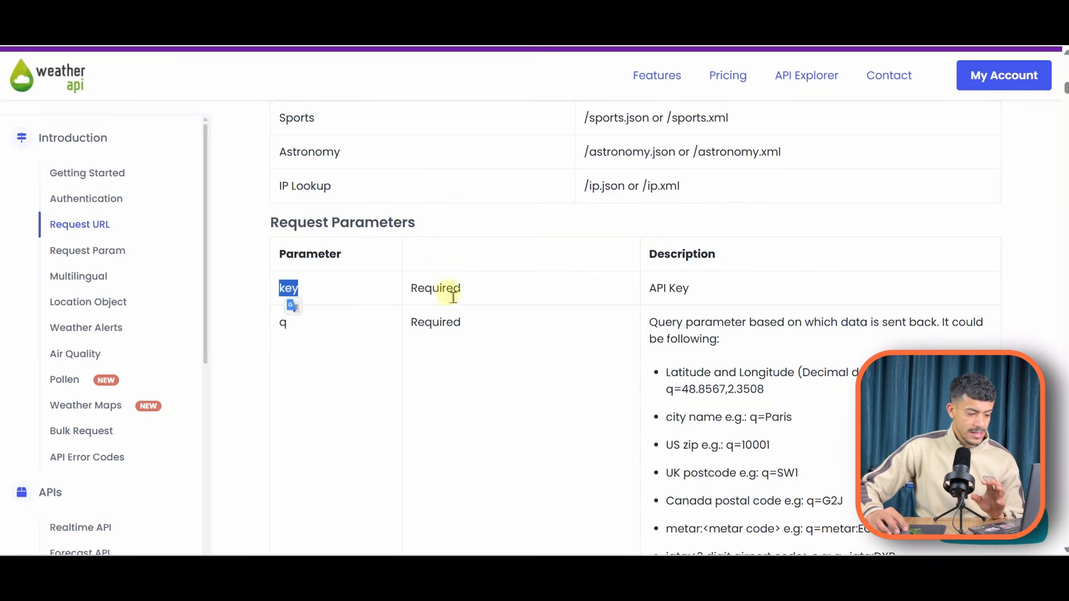
left_click(282, 316)
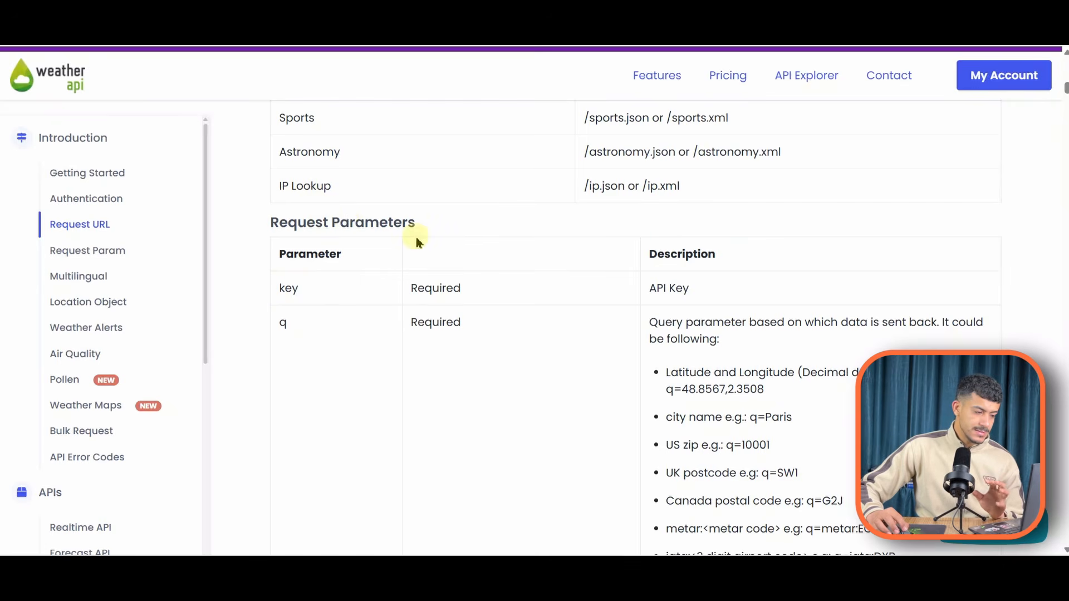
Highlight the Request Parameters heading again, then the q parameter and its Required label
left_click(401, 226)
triple_click(402, 225)
left_click(401, 224)
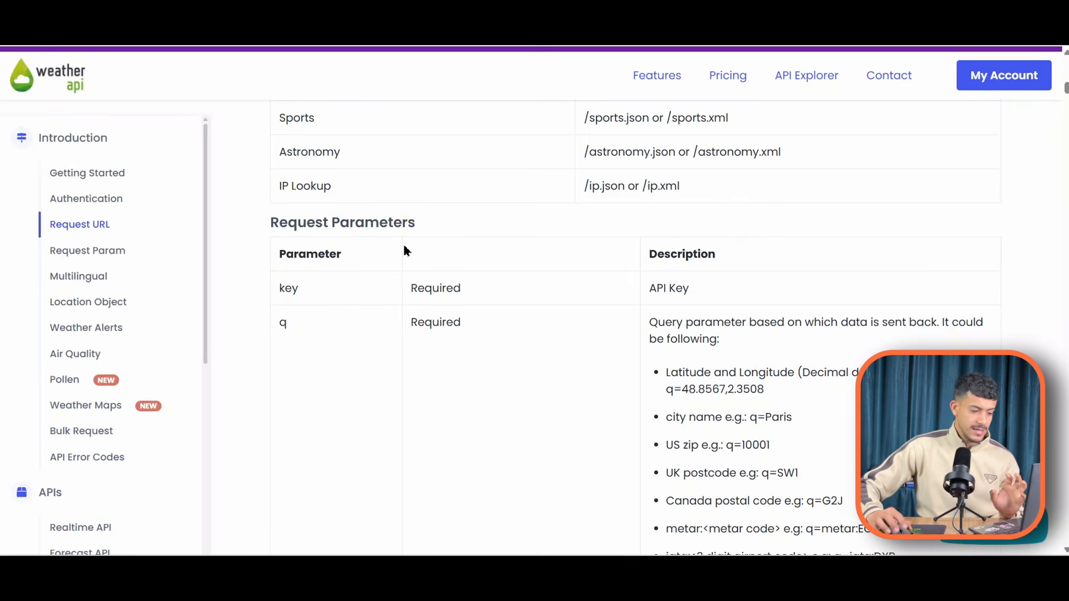
left_click(431, 278)
left_click_drag(269, 314, 353, 317)
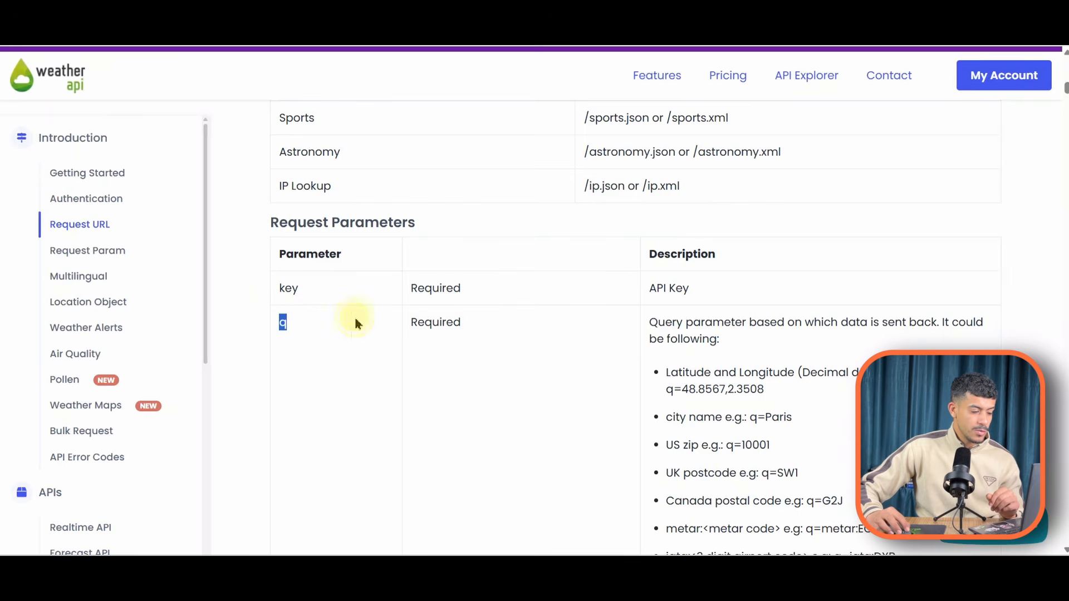
left_click(288, 327)
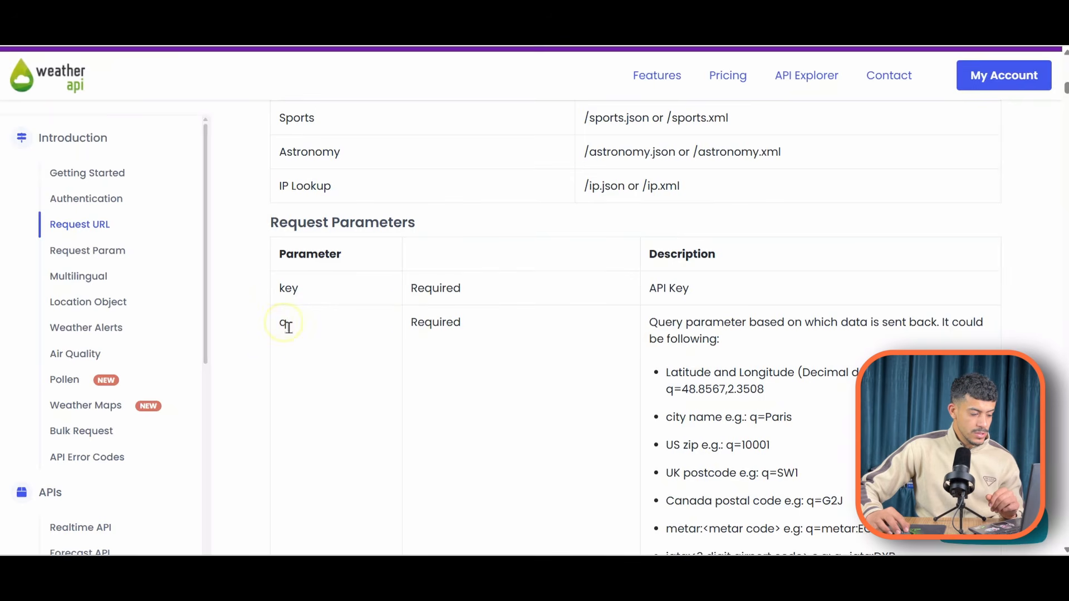
double_click(419, 324)
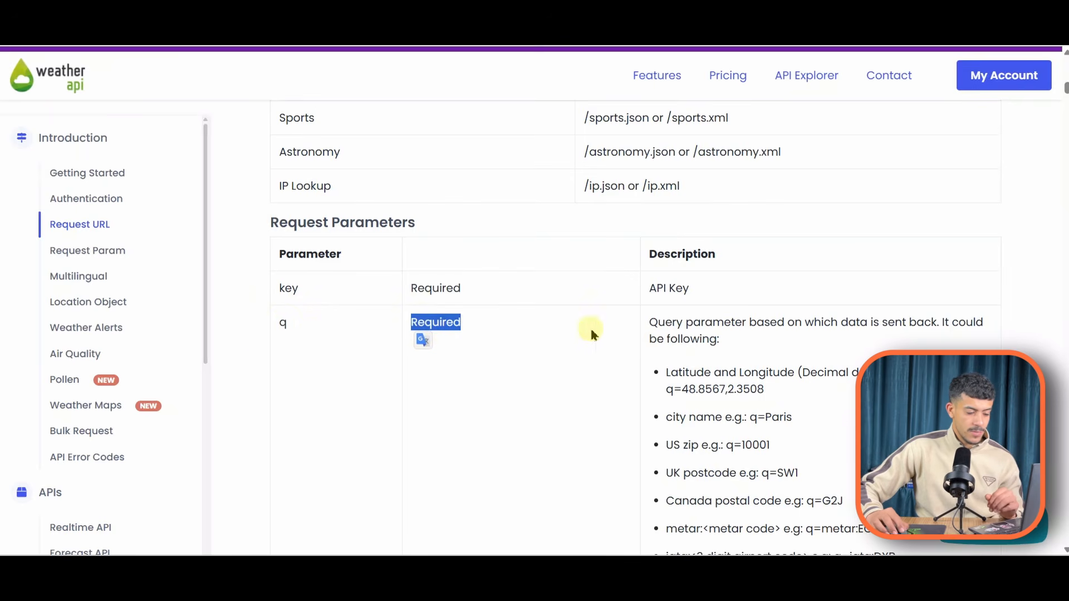
Highlight the Latitude and Longitude and city name options in the q description, then the example value Paris
scroll(591, 329, "down", 1)
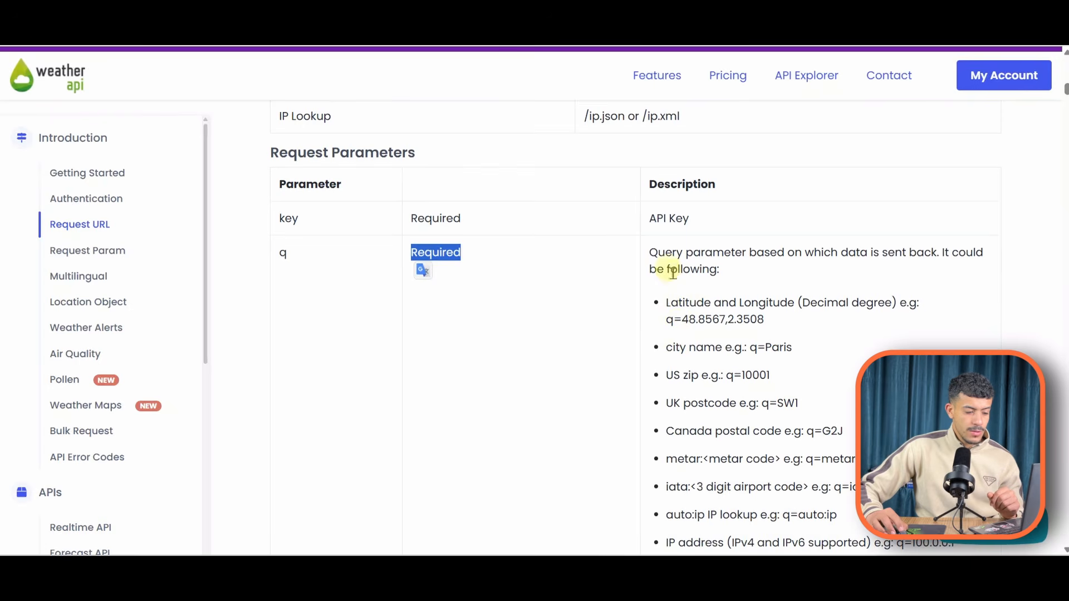
left_click_drag(665, 310, 786, 304)
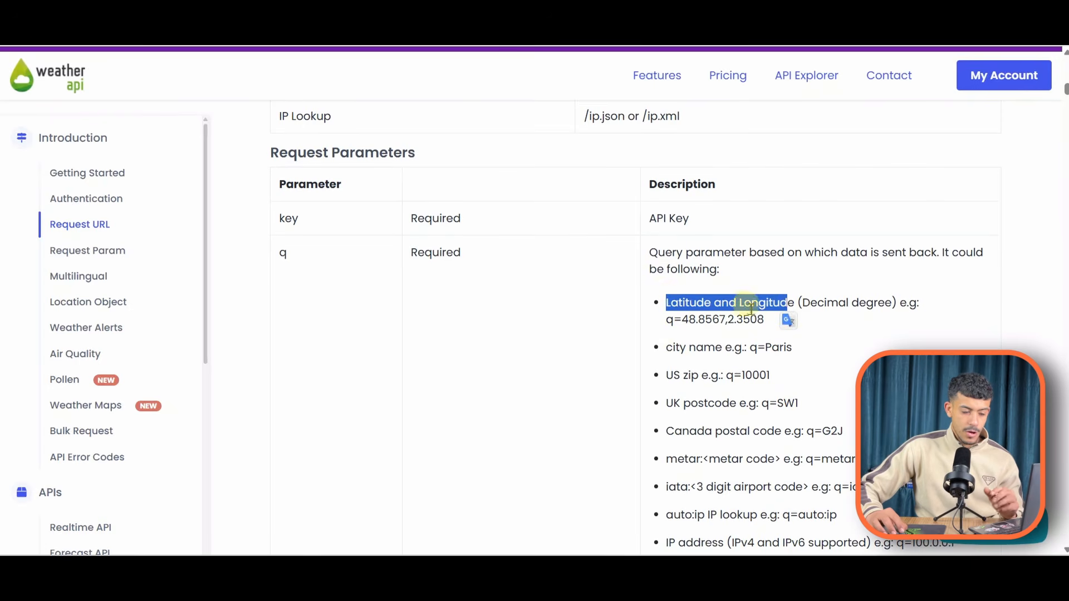
double_click(690, 354)
left_click(780, 351)
left_click_drag(694, 352, 666, 354)
left_click(669, 355)
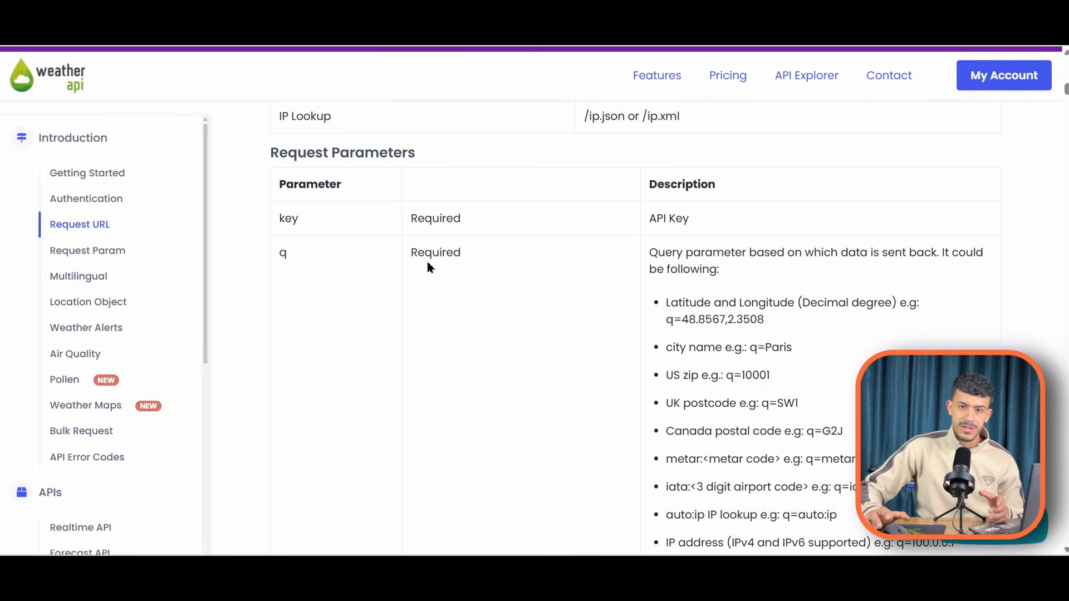
double_click(788, 350)
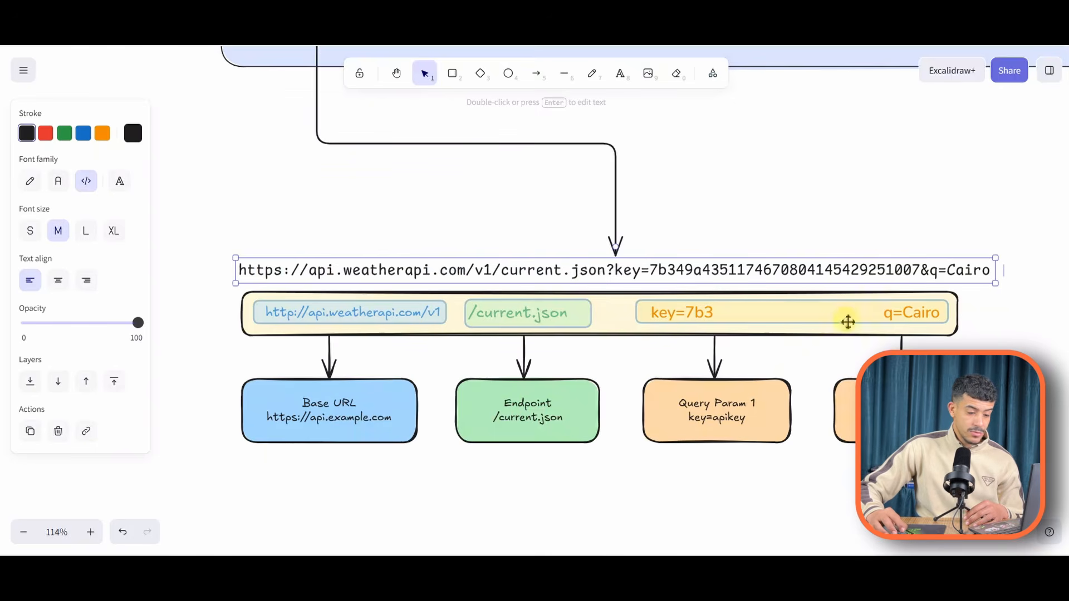
Switch to the Excalidraw diagram and select the q=Cairo part of the request and its Query Param 2 box
left_click(937, 318)
left_click(904, 411)
left_click(913, 479)
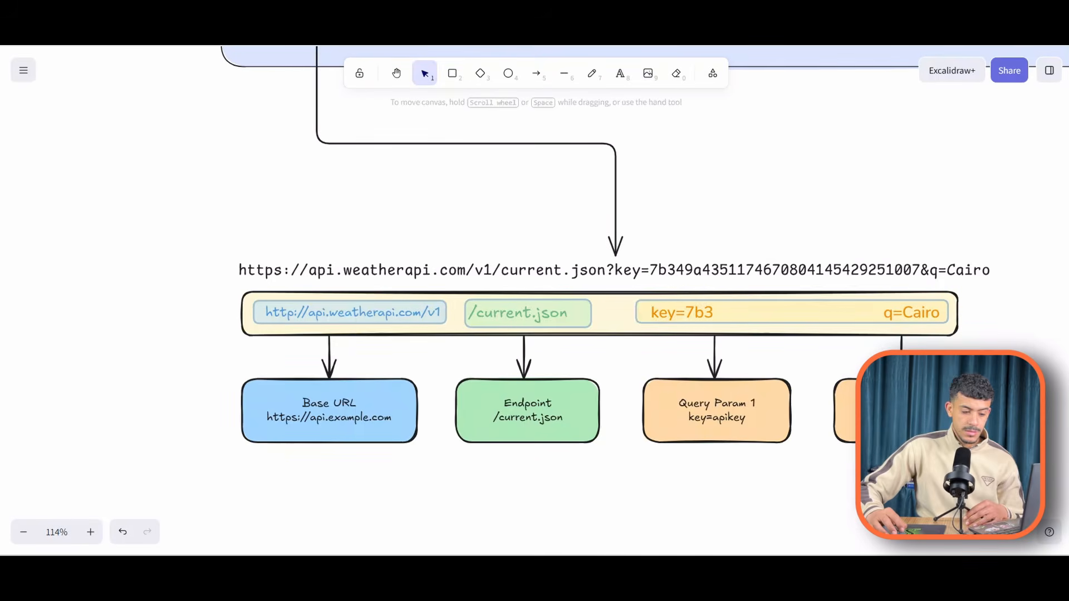
left_click(901, 411)
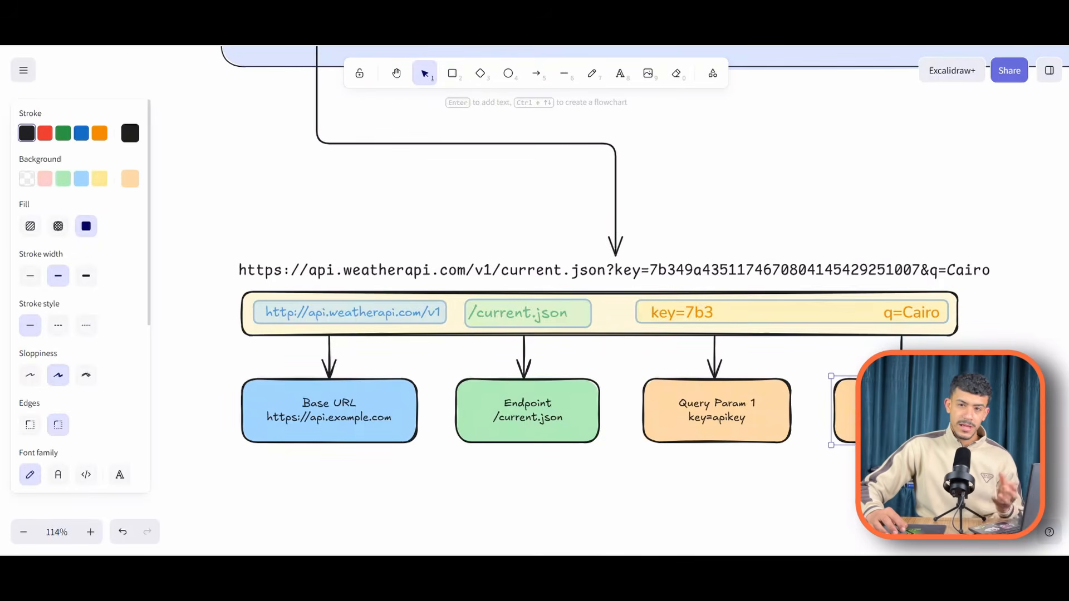
Select the base URL, /current.json and query parameter segments of the request one after another
left_click(369, 315)
left_click(500, 311)
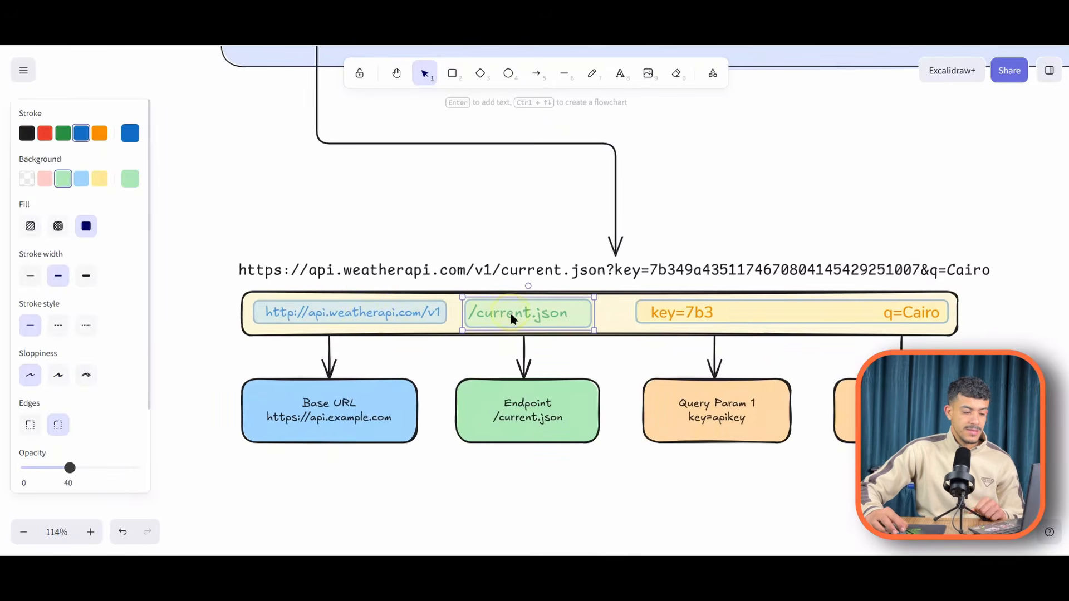
left_click(722, 319)
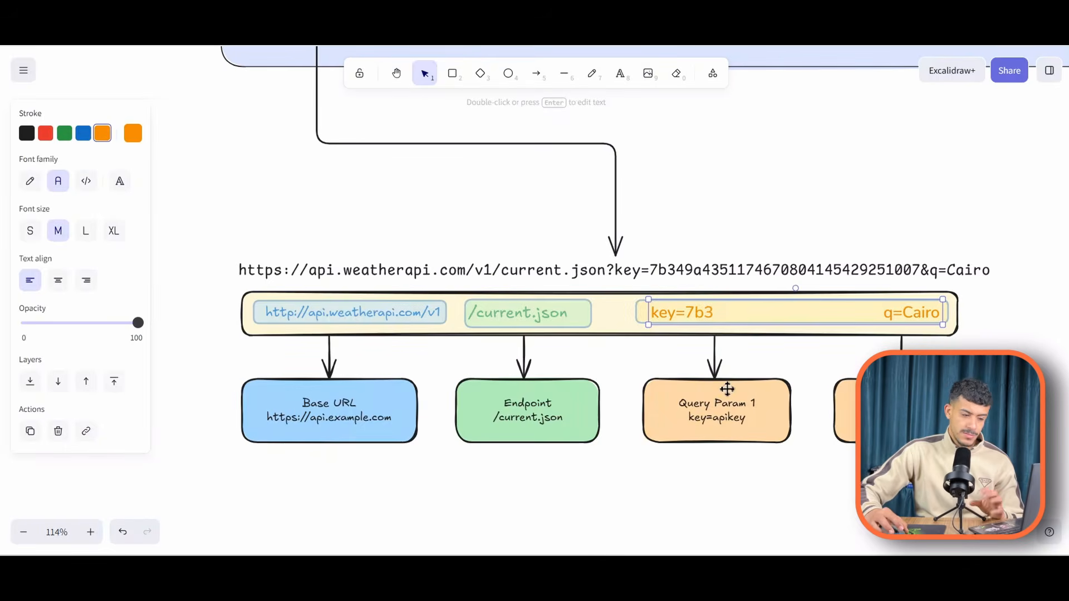
Return to the WeatherAPI documentation and highlight the key parameter, its Required label and its API Key description
key("ctrl+Tab")
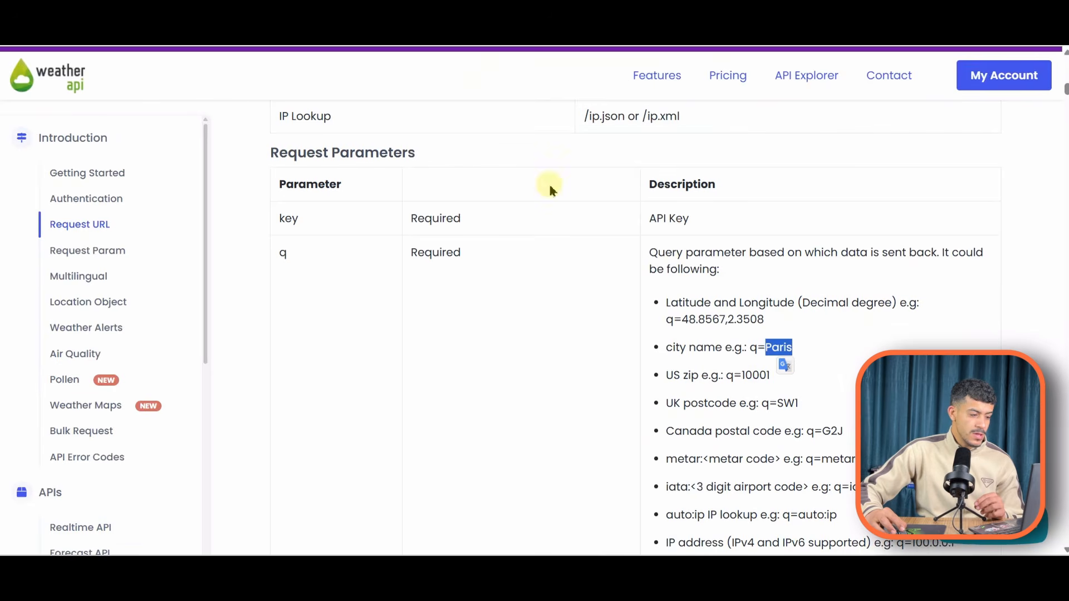
double_click(283, 221)
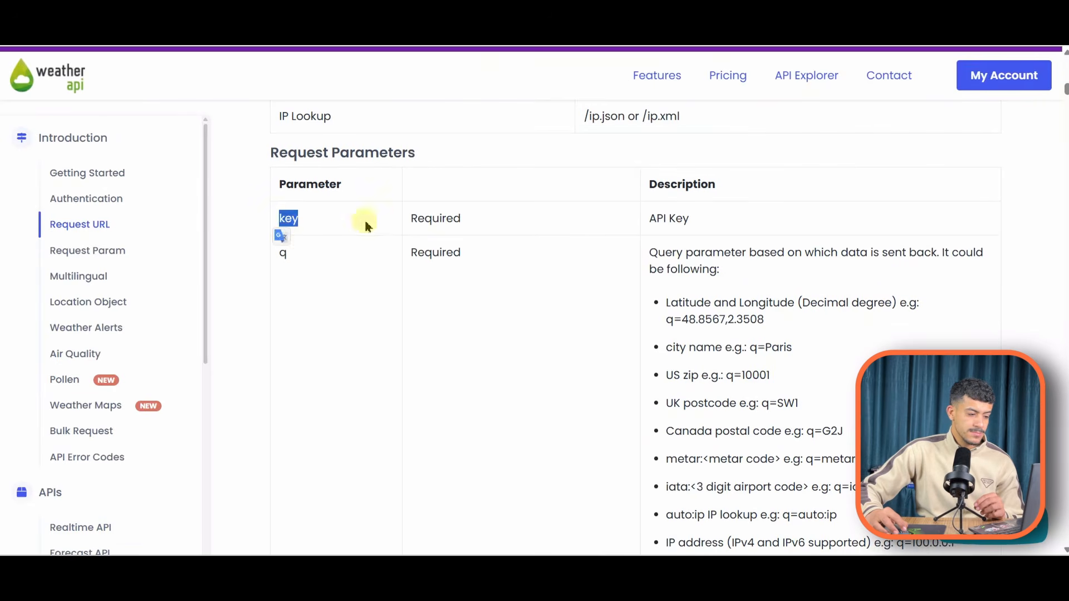
double_click(440, 218)
triple_click(658, 217)
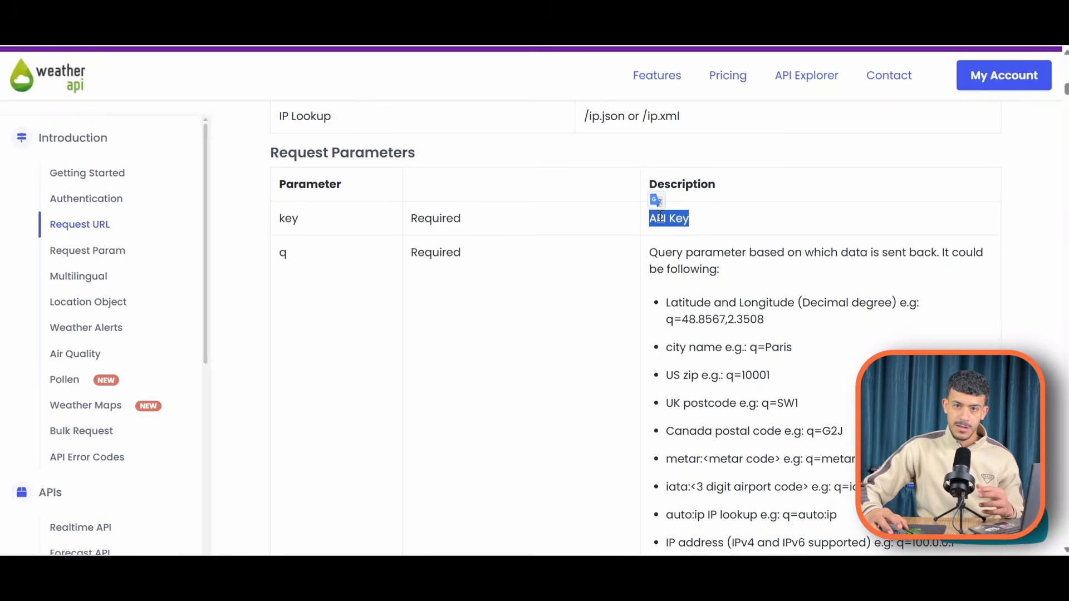
left_click(449, 254)
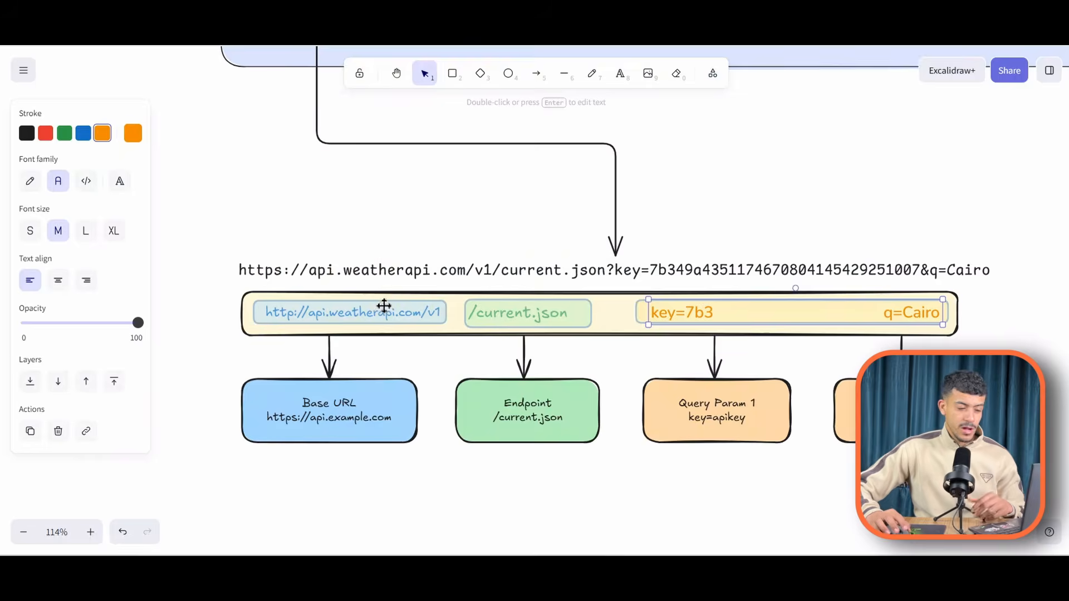
scroll(267, 312, "down", 1)
scroll(383, 344, "down", 2)
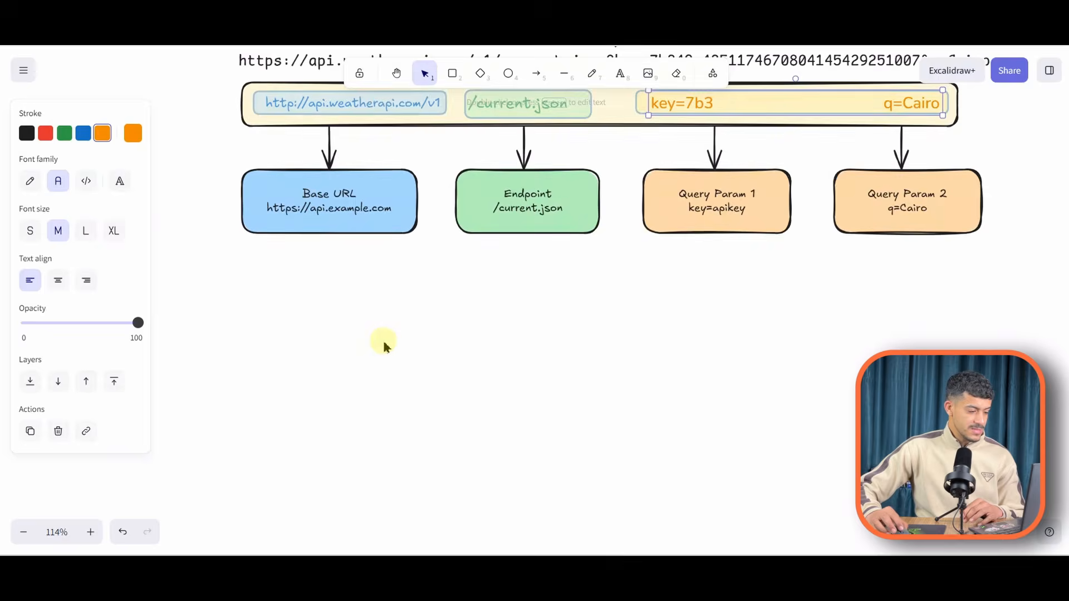
scroll(405, 343, "up", 3)
scroll(458, 405, "down", 2)
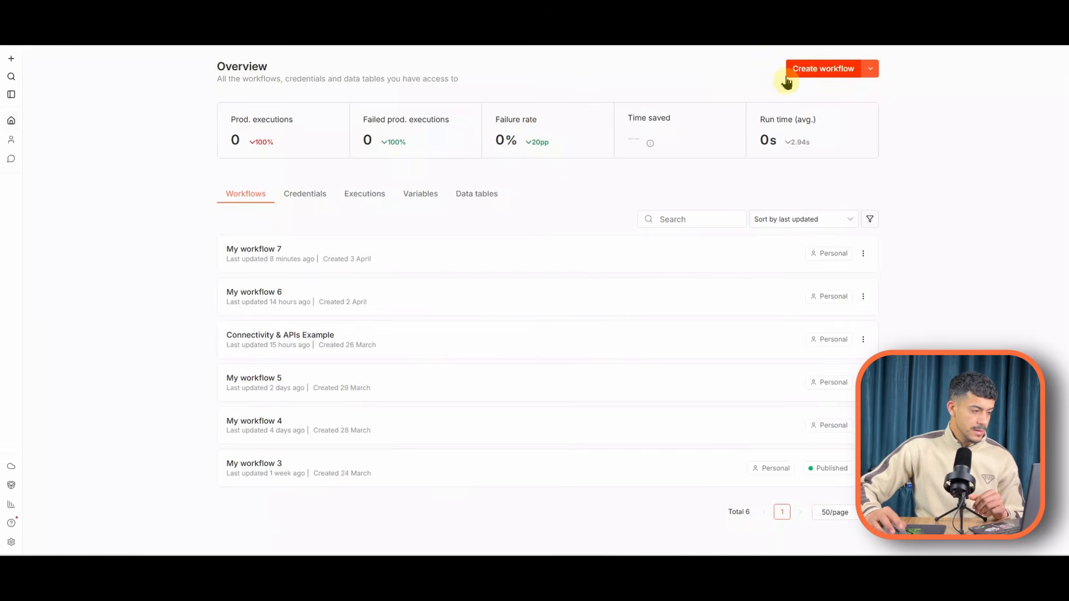
Switch to n8n, create a new workflow and search the nodes for "htt"
left_click(789, 74)
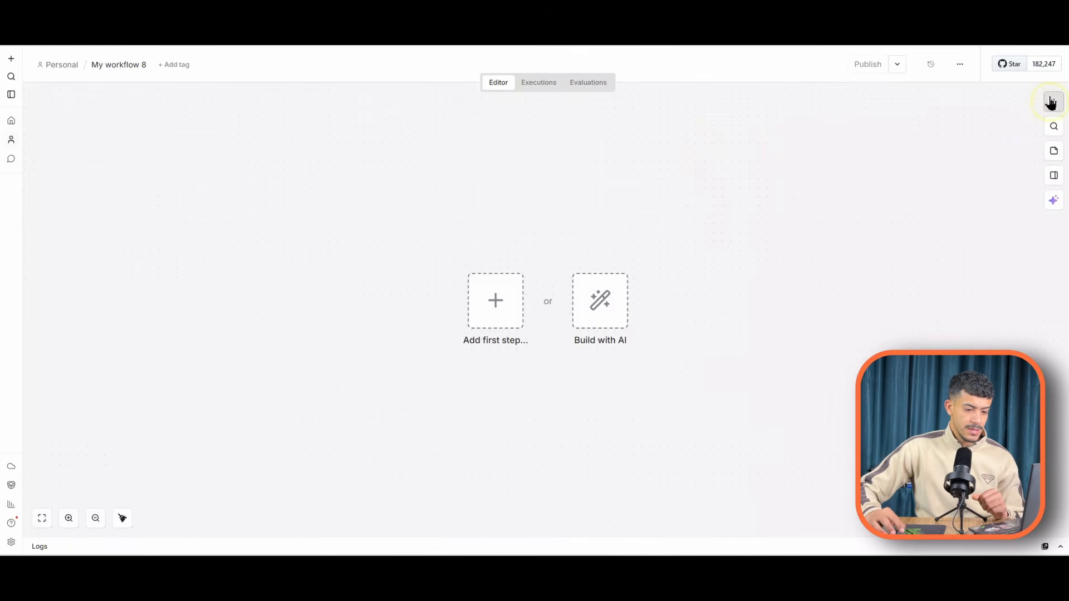
left_click(1052, 102)
type("h")
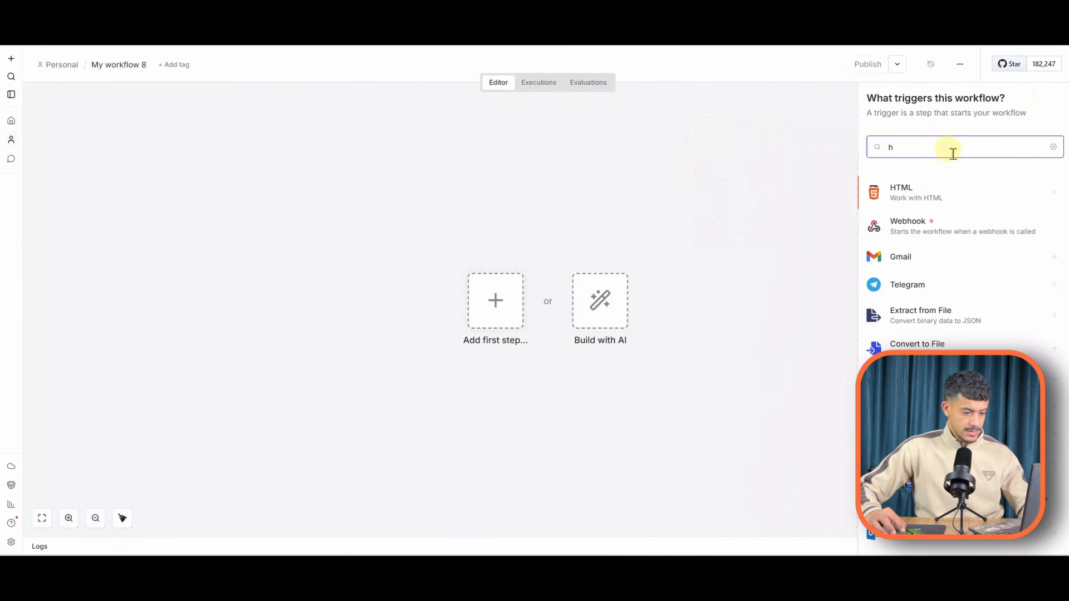
type("tt")
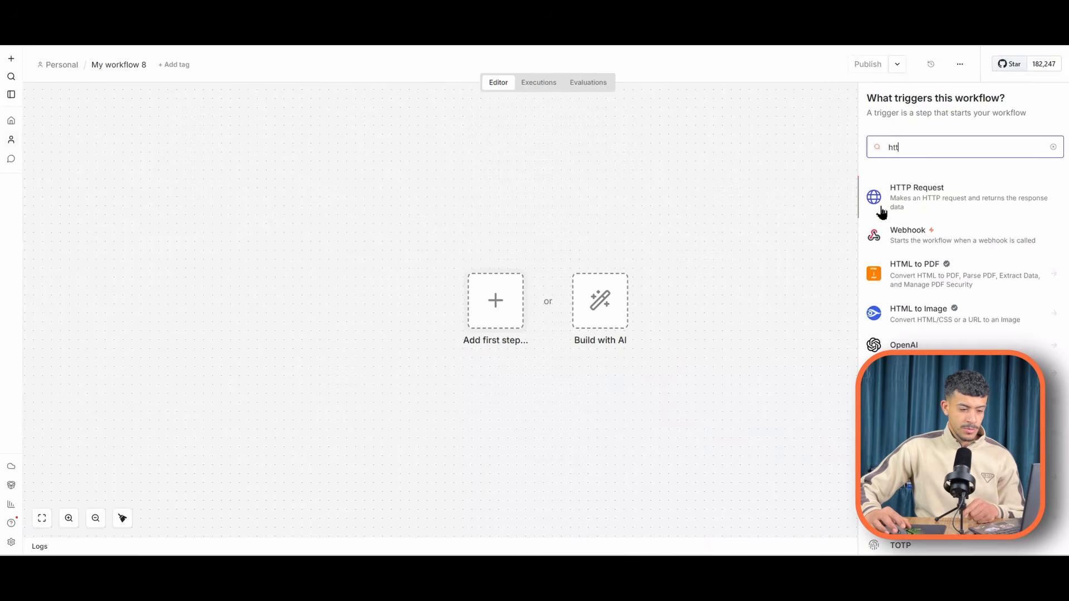
Search the nodes for "freew" instead, then clear the search
left_click(1057, 148)
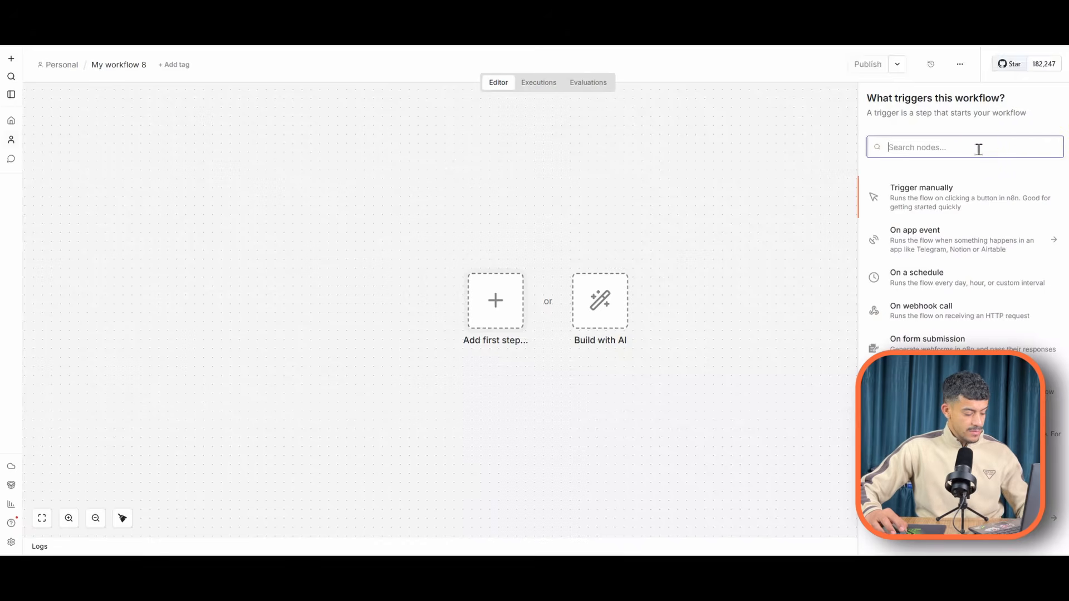
type("free")
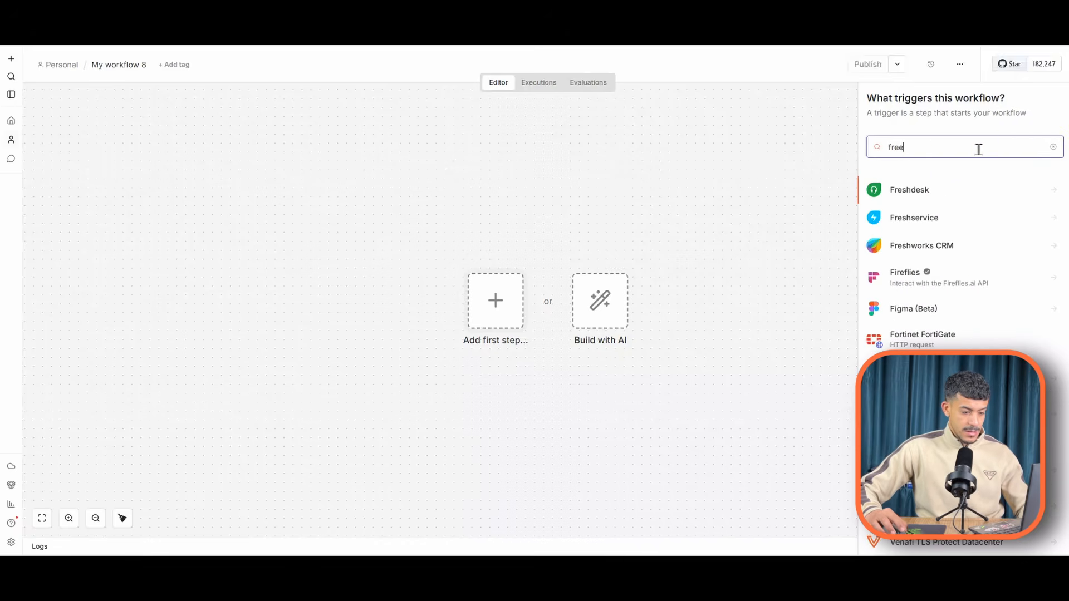
type("w")
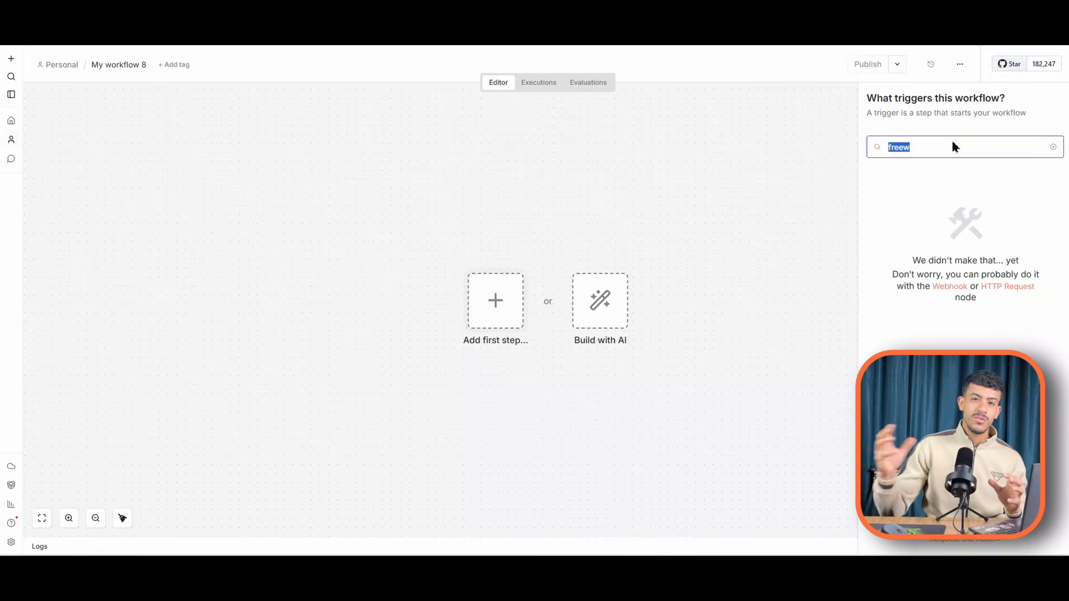
key("BackSpace")
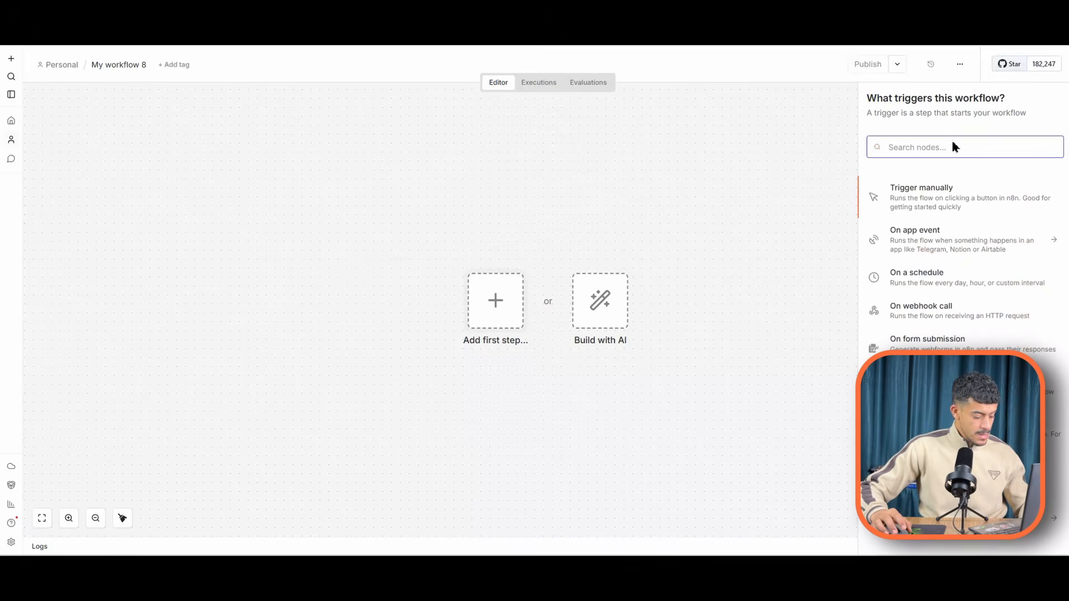
Add an HTTP Request node to the workflow and look through its available methods
type("h")
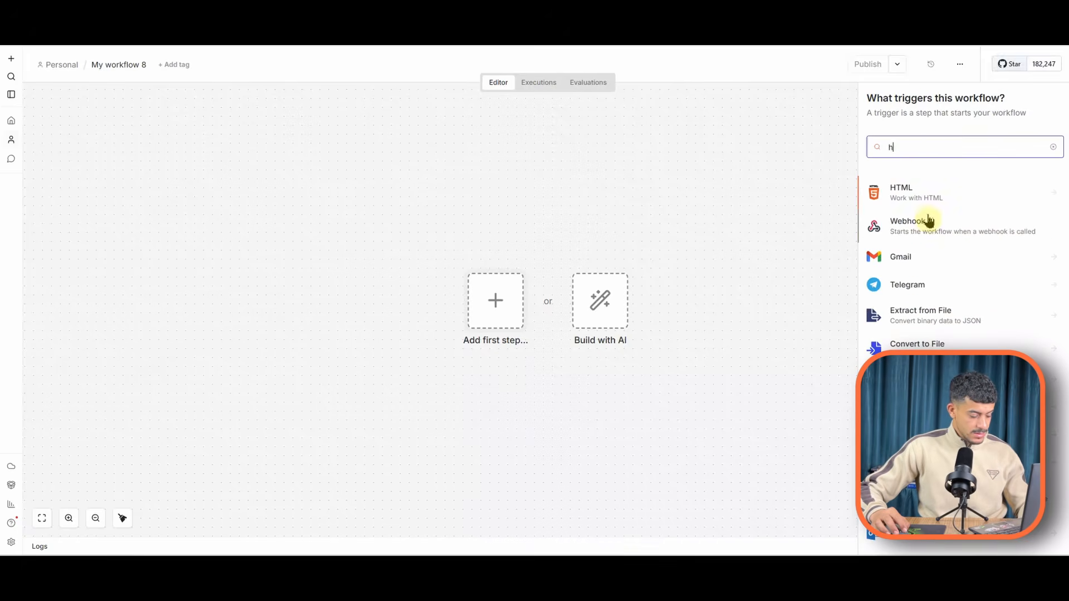
type("tt")
left_click(930, 190)
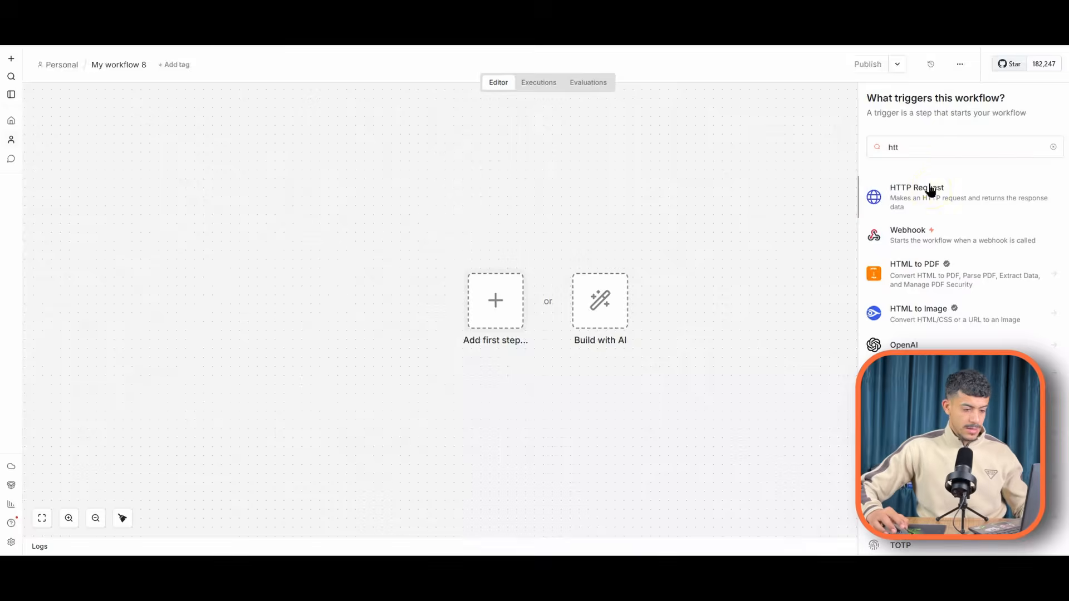
left_click(473, 156)
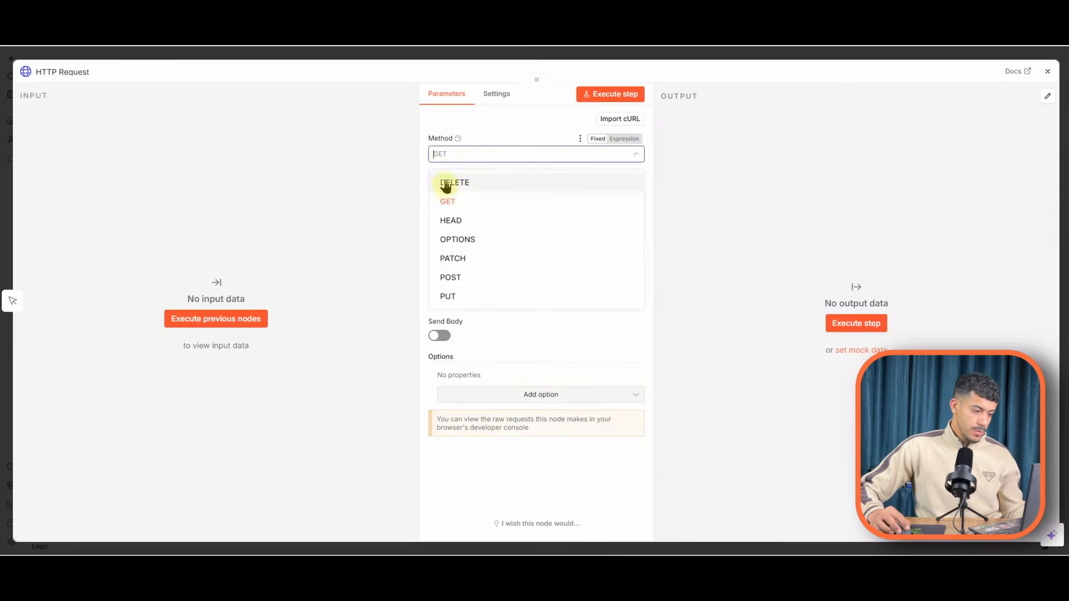
left_click(358, 175)
Review the Request URL section with its base URL and API methods in the WeatherAPI documentation, and return to the n8n node's URL setting
left_click(489, 12)
scroll(412, 219, "up", 2)
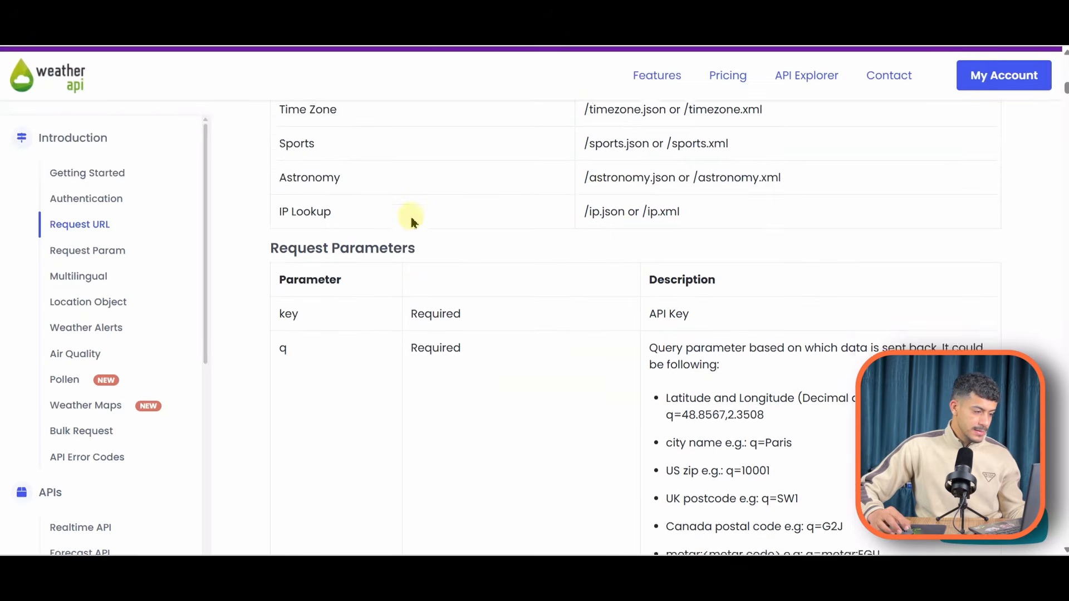
scroll(412, 220, "up", 10)
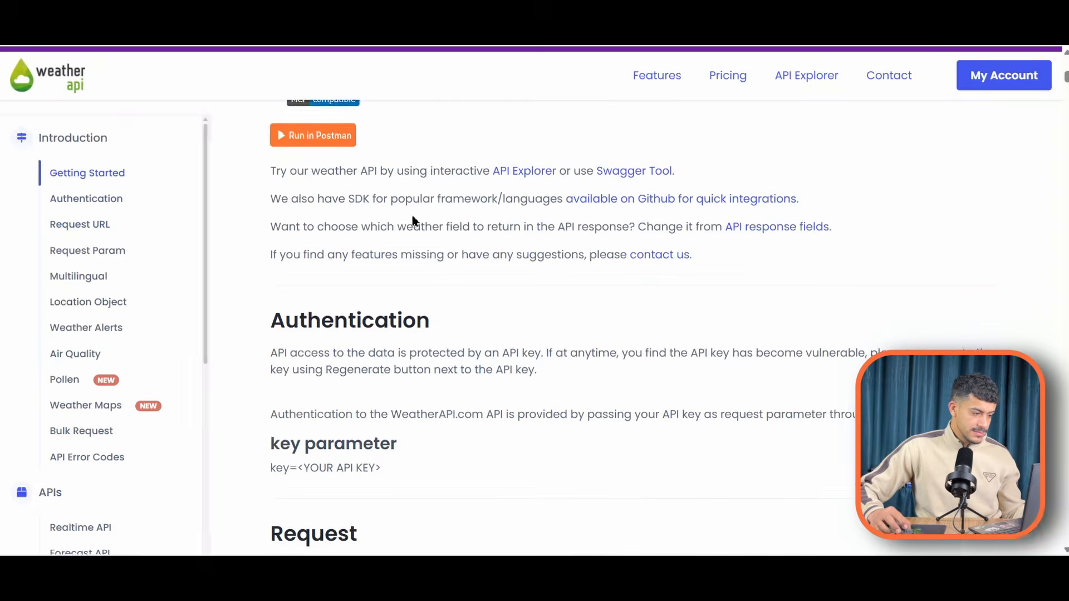
scroll(412, 220, "up", 6)
scroll(418, 211, "down", 12)
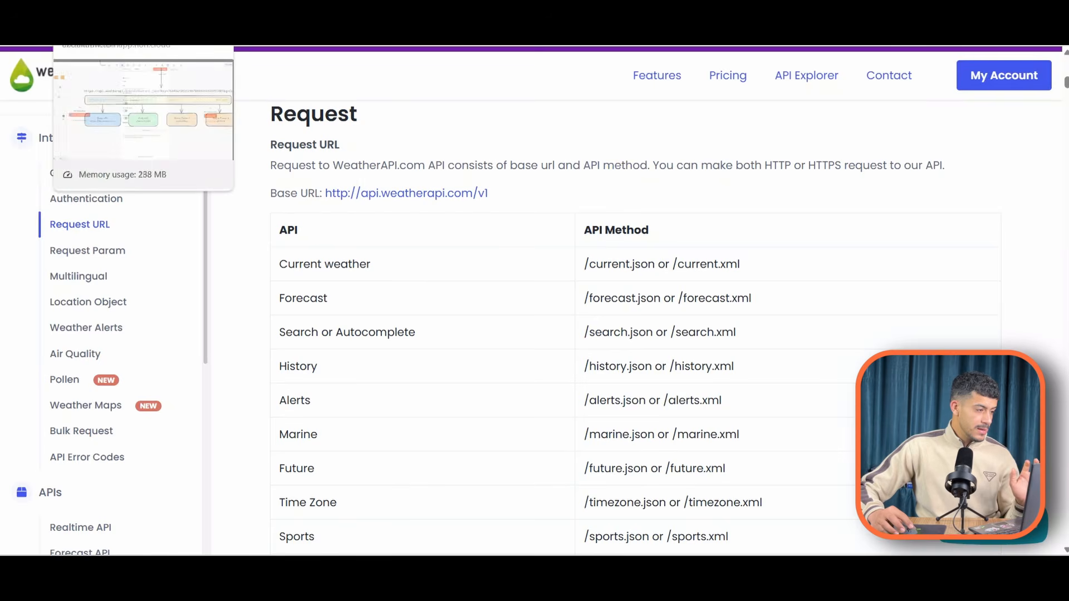
left_click(100, 6)
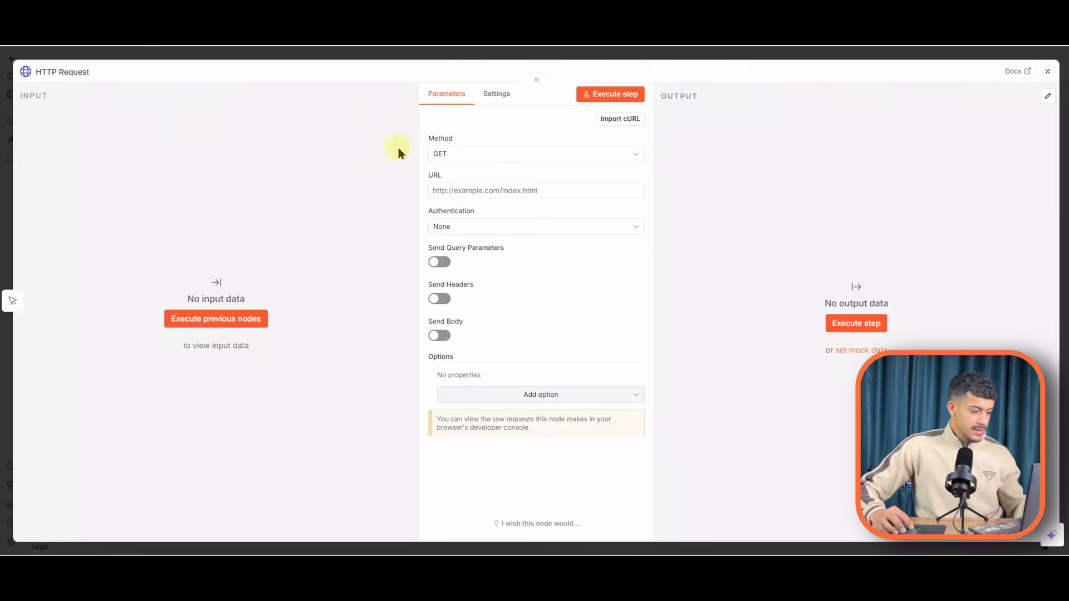
left_click(461, 191)
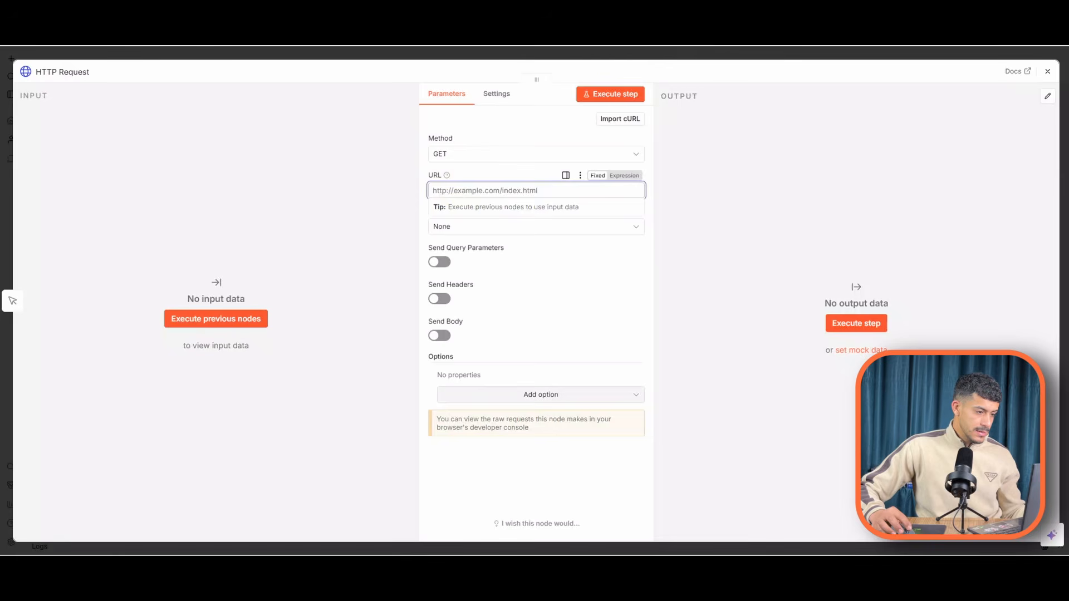
Switch to the Excalidraw diagram and try to open the base URL text beneath its blue overlay for editing
left_click(234, 5)
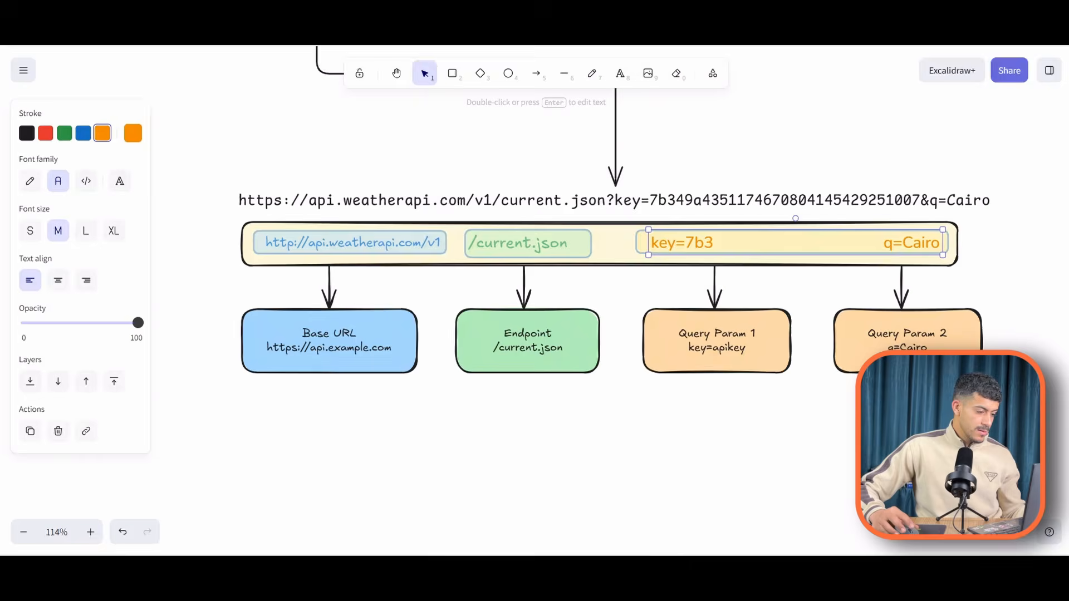
left_click(355, 244)
double_click(355, 243)
left_click(355, 244)
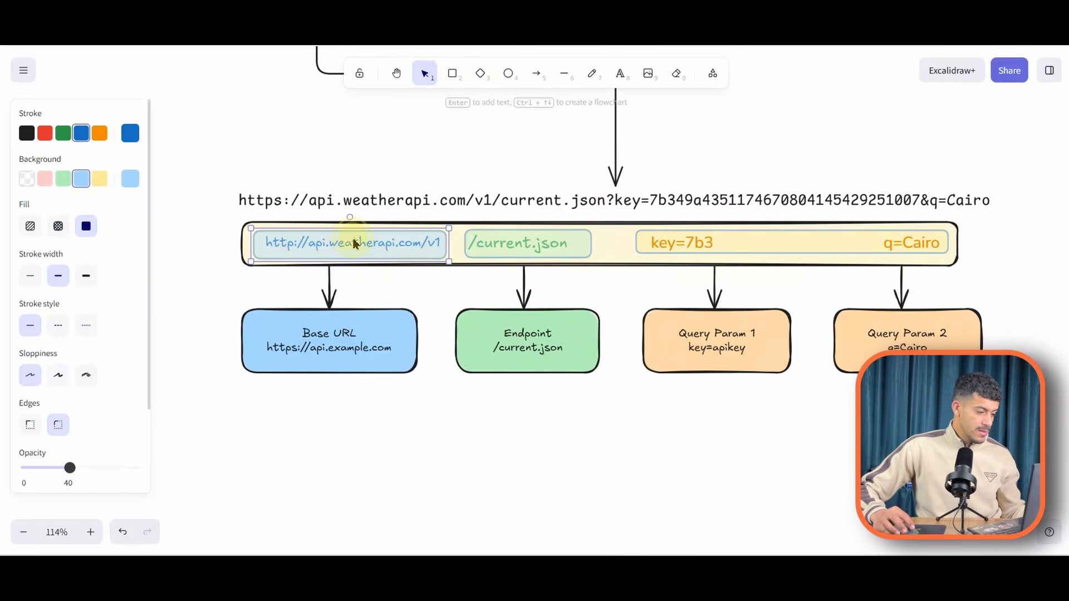
left_click(333, 242)
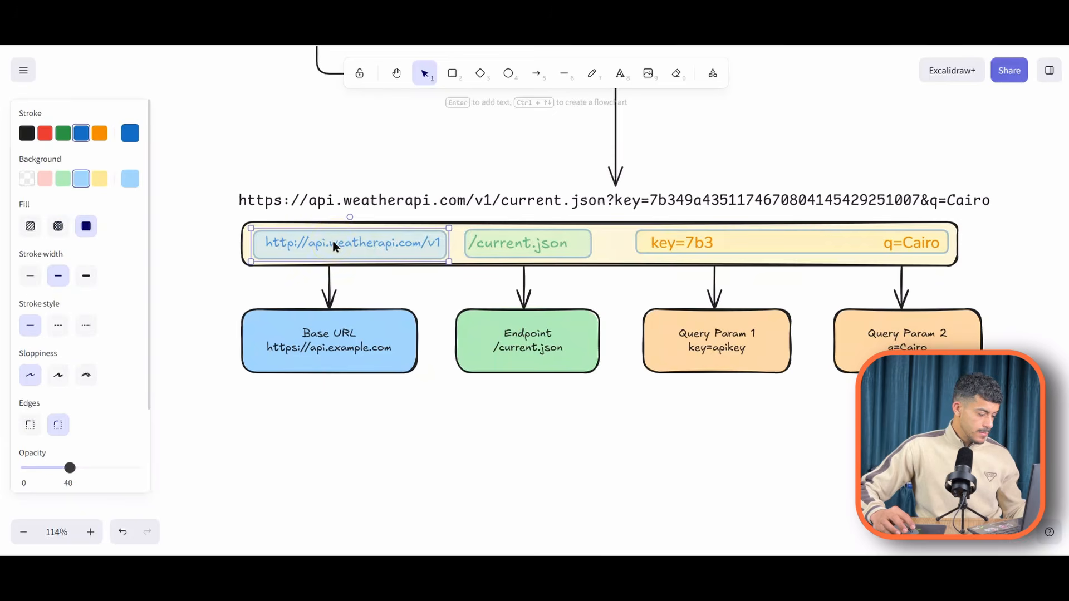
double_click(334, 245)
left_click(334, 245)
double_click(334, 245)
left_click(334, 245)
scroll(89, 421, "down", 2)
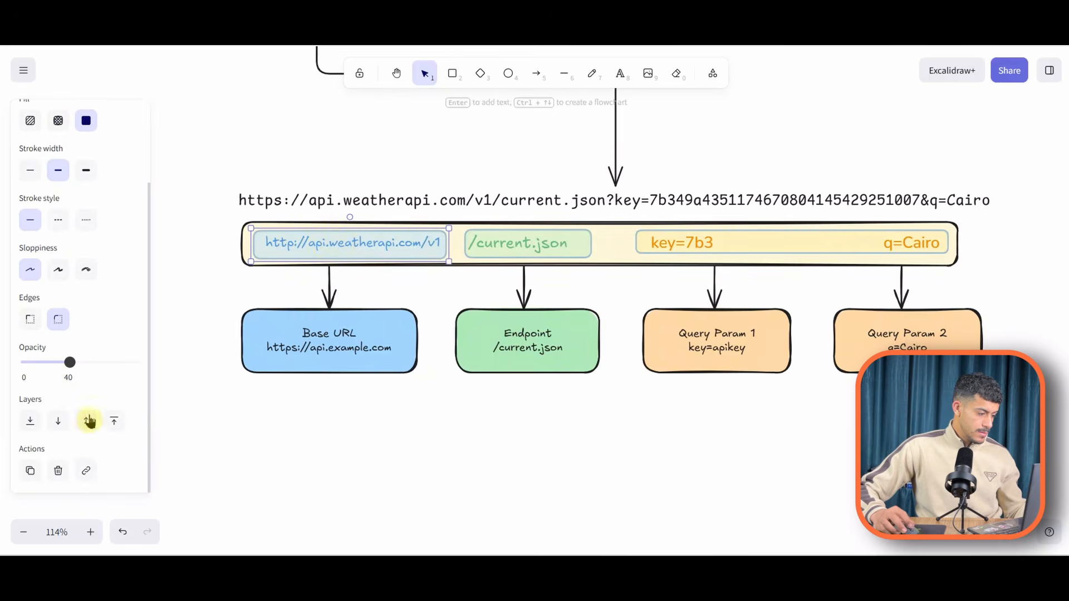
left_click_drag(284, 249, 259, 195)
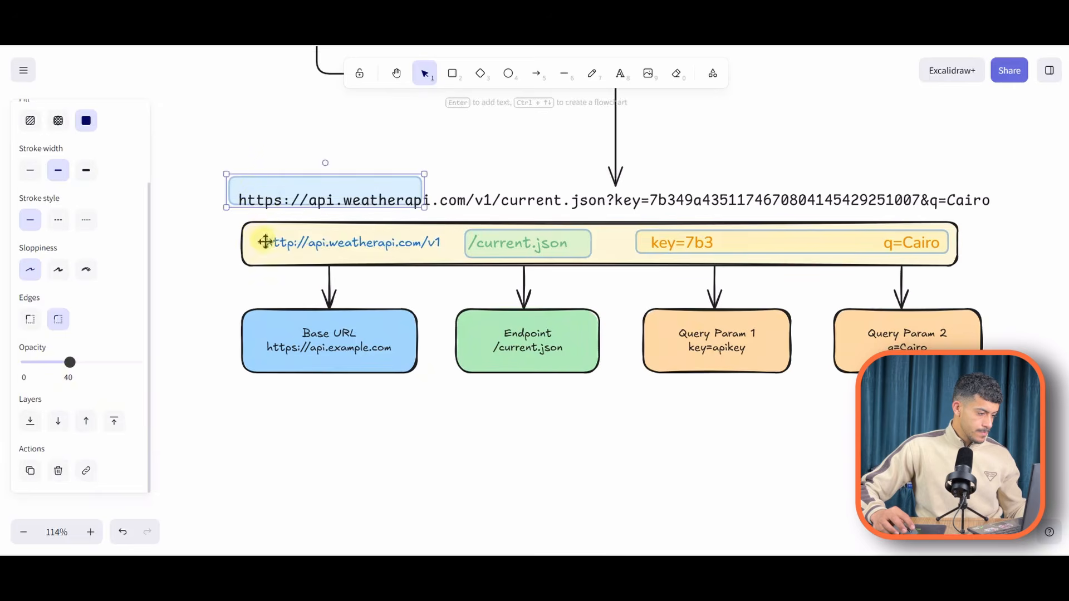
double_click(266, 242)
key("ctrl+a")
key("ctrl+c")
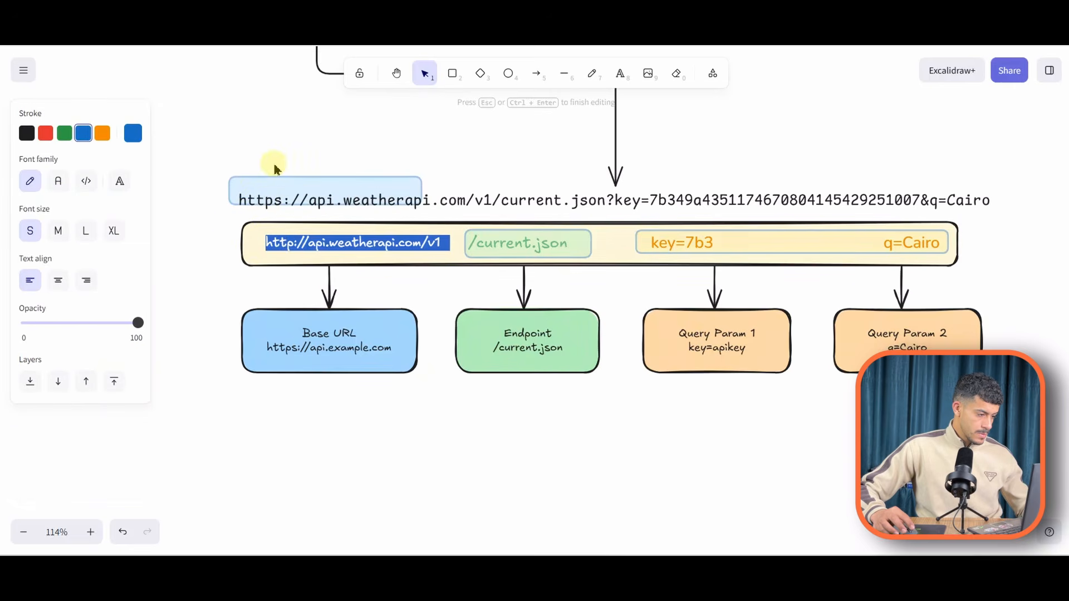
key("Escape")
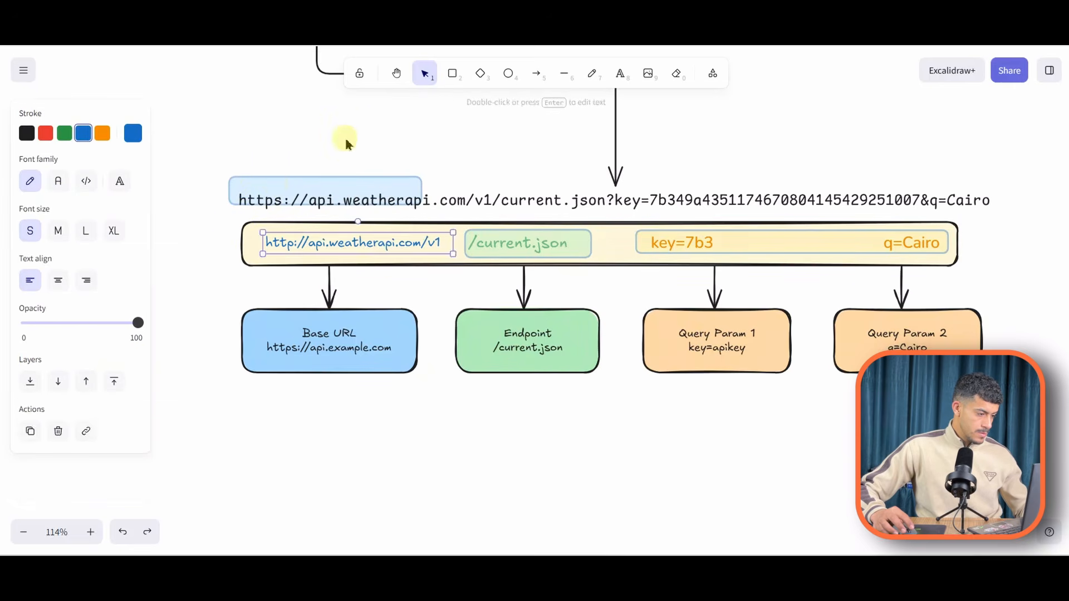
key("ctrl+z")
key("ctrl+z")
left_click(506, 190)
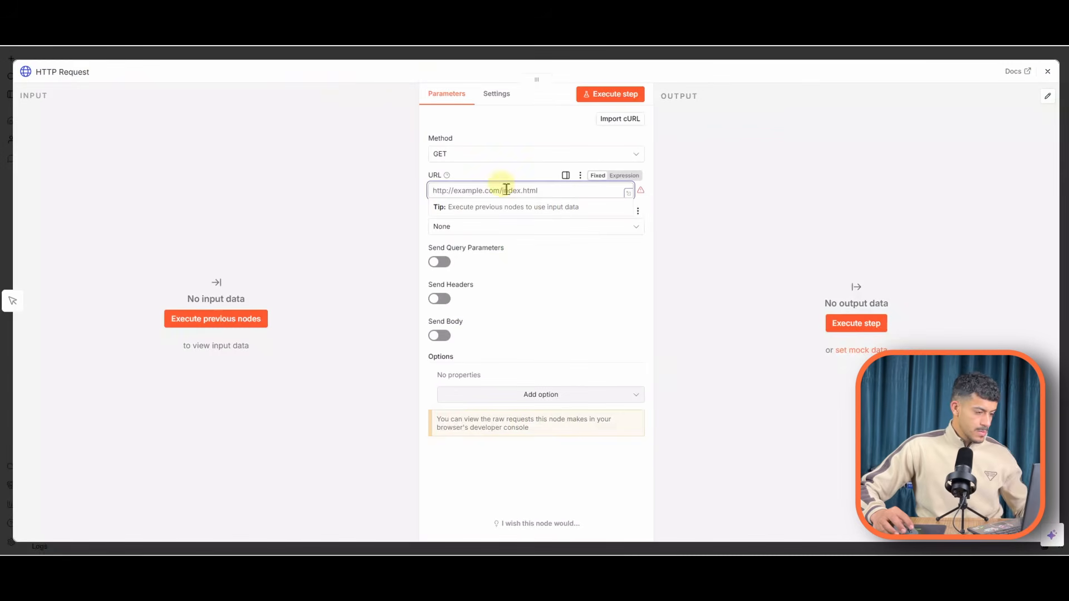
key("ctrl+v")
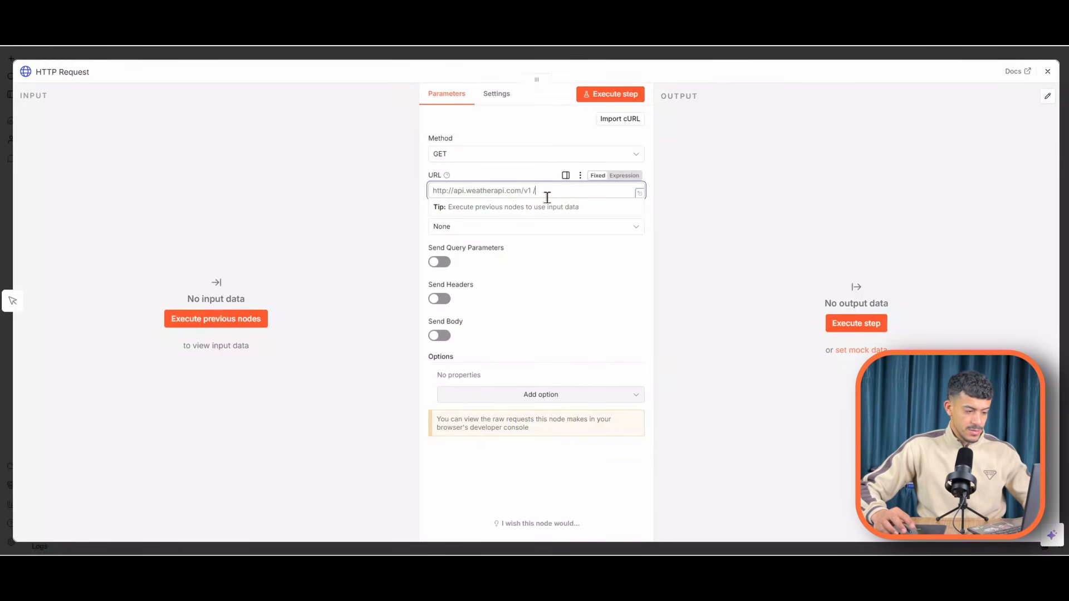
type("/")
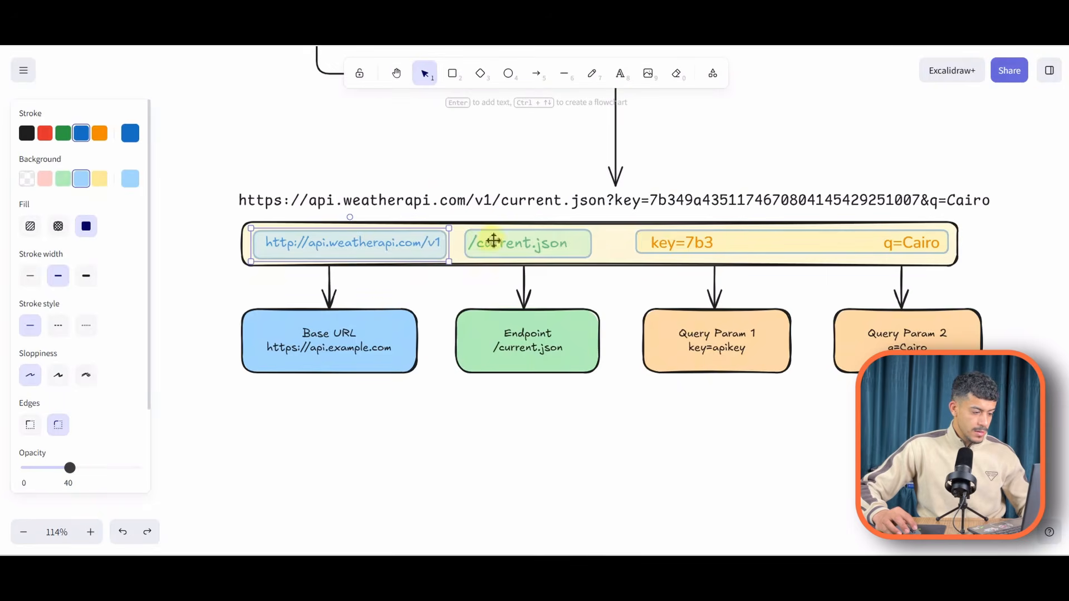
Move the diagram's green overlay aside, copy /current.json, and append it to the n8n node's URL without the duplicate slash
left_click(493, 244)
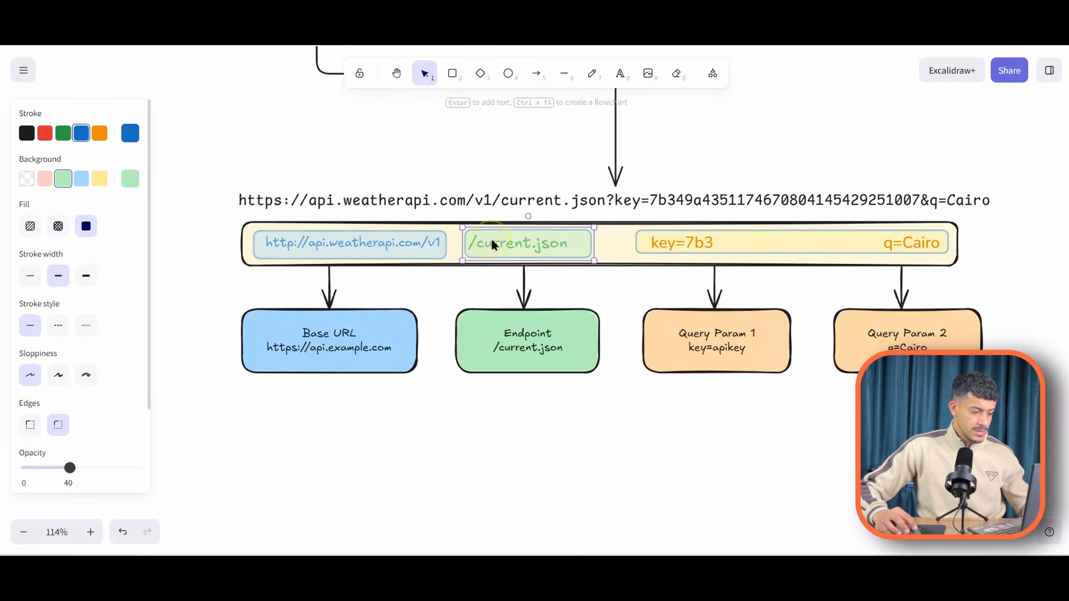
double_click(496, 242)
left_click_drag(495, 243, 485, 194)
double_click(508, 250)
key("ctrl+c")
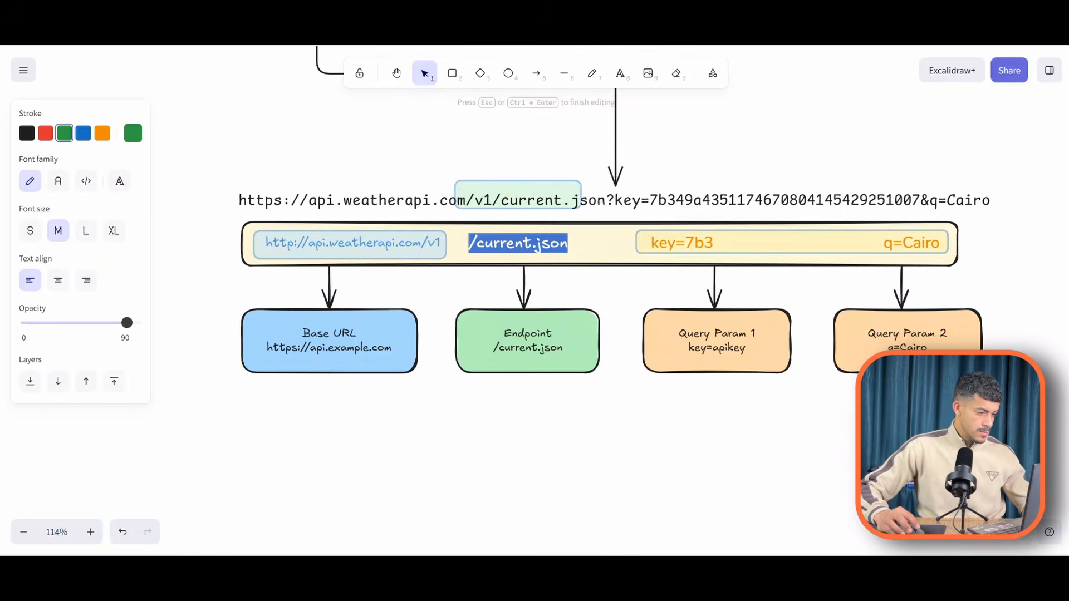
key("Escape")
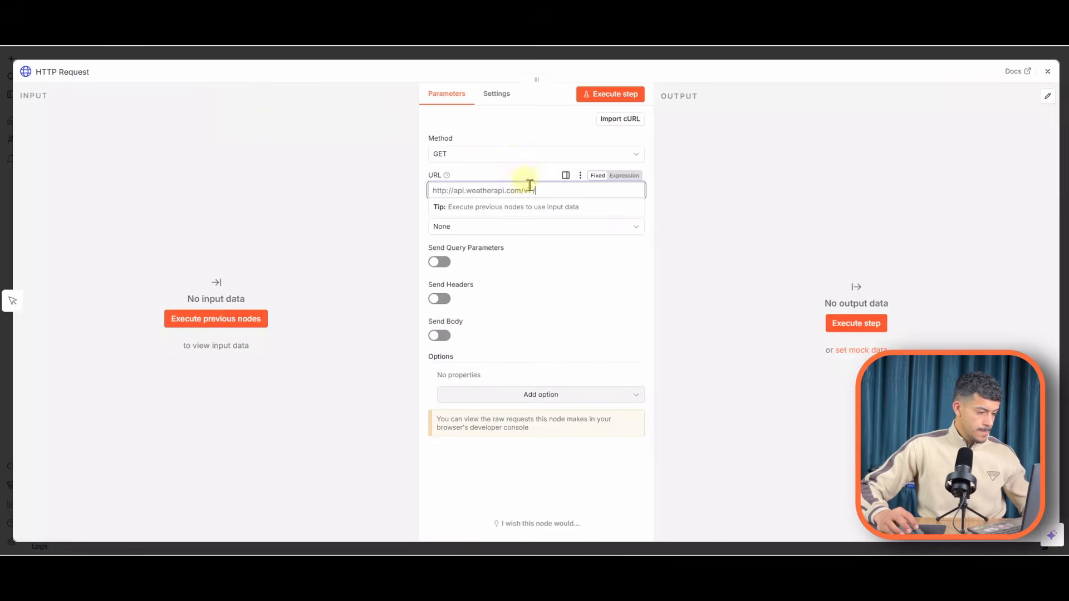
key("ctrl+v")
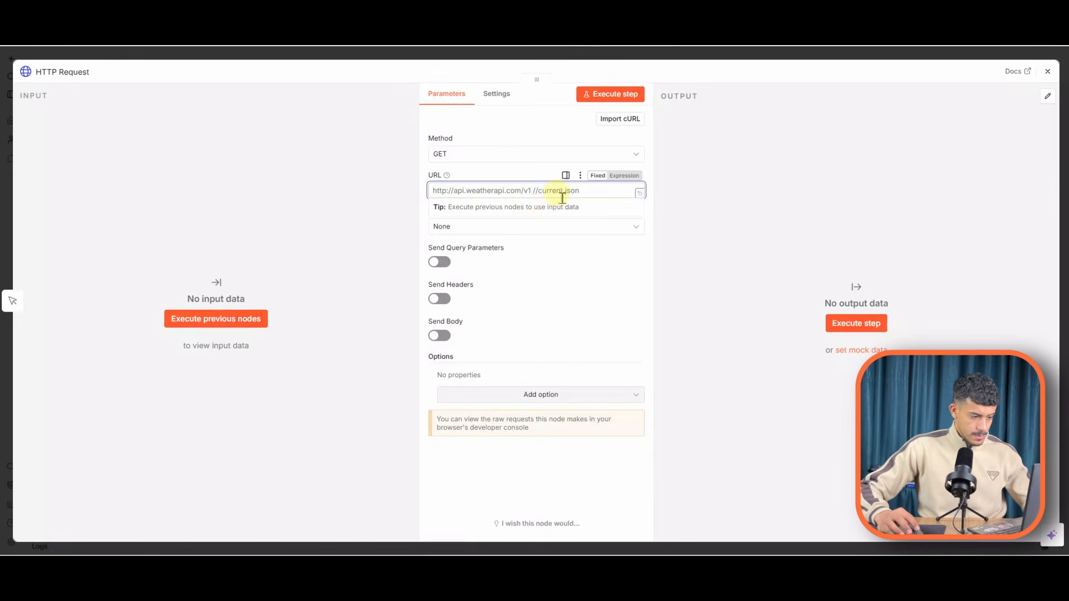
key("BackSpace")
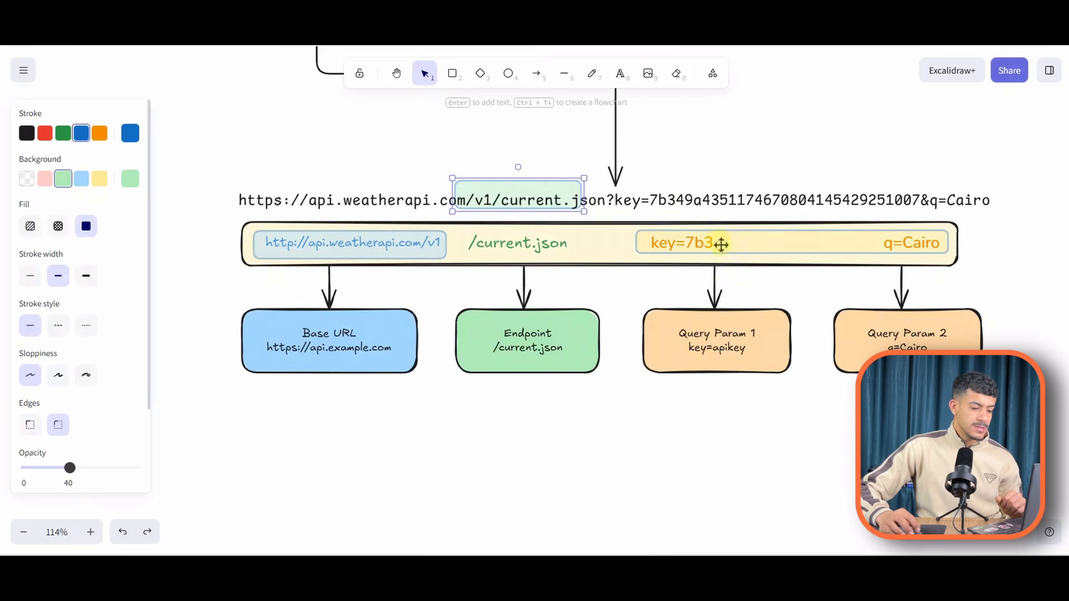
Copy the ?key= parameter with its API key from the diagram's full request URL and append it to the n8n node's URL
triple_click(713, 247)
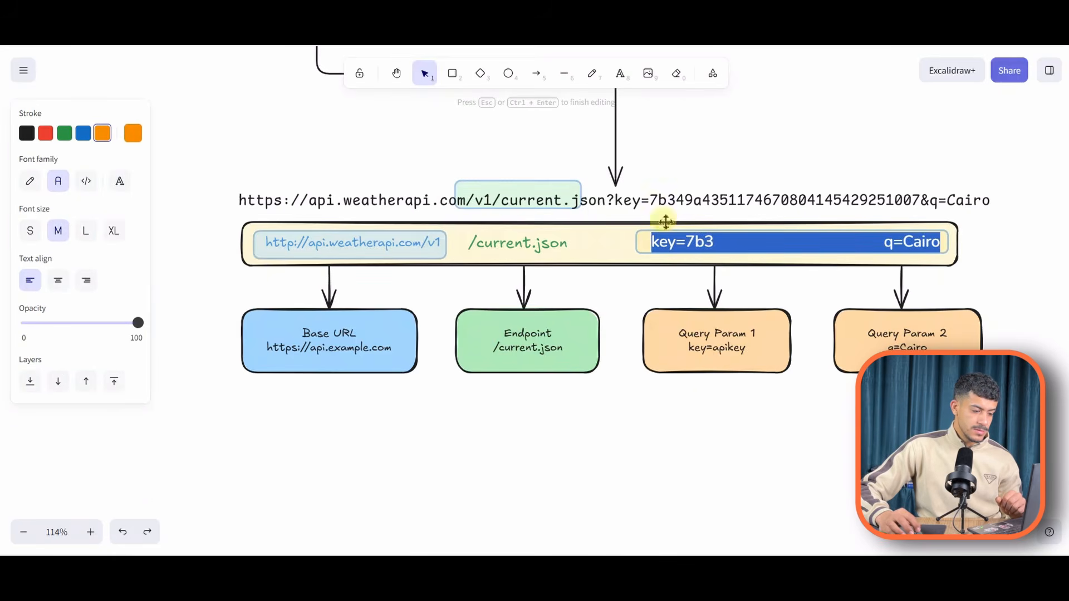
double_click(632, 202)
left_click(622, 202)
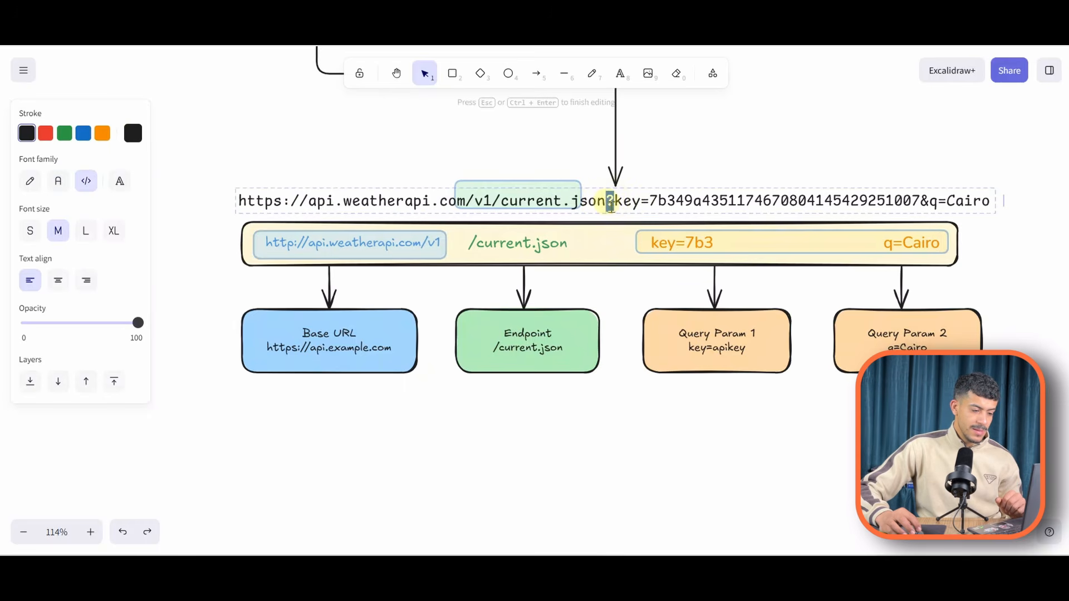
left_click_drag(607, 203, 924, 208)
key("ctrl+c")
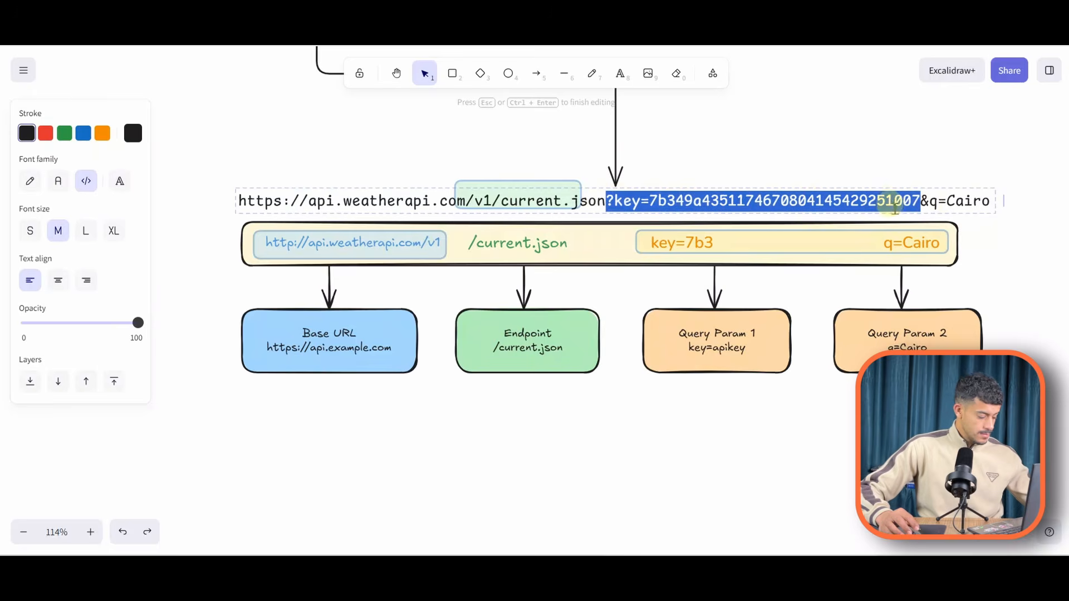
left_click(229, 45)
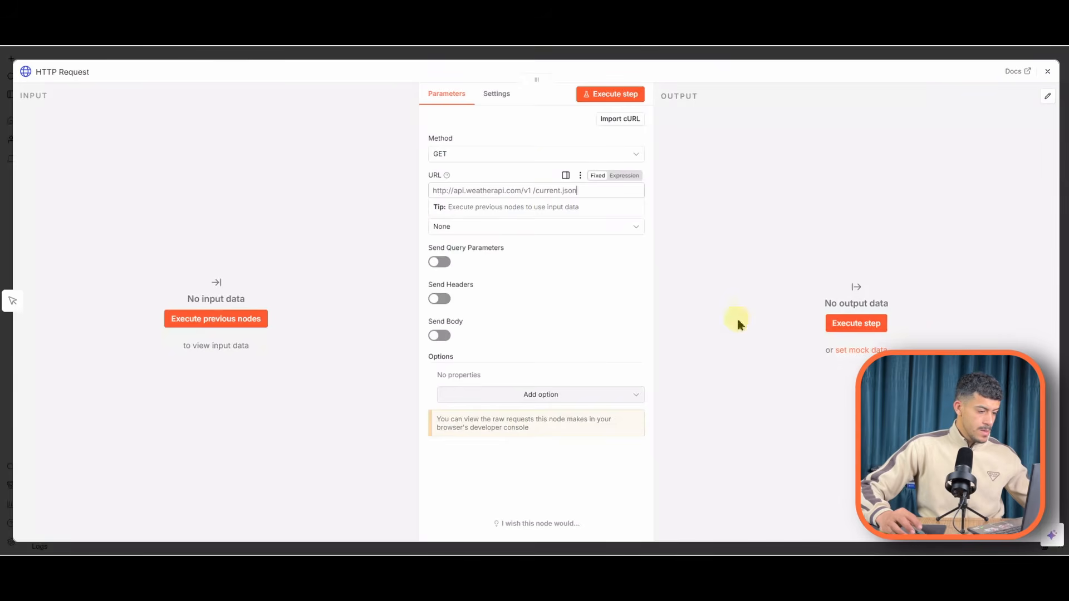
left_click(580, 205)
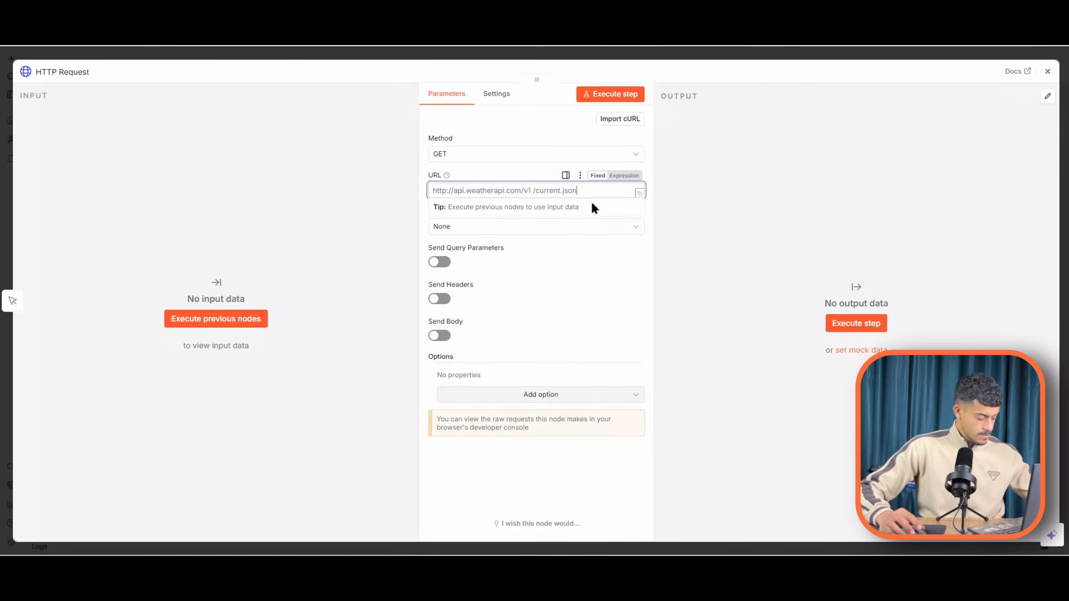
key("ctrl+v")
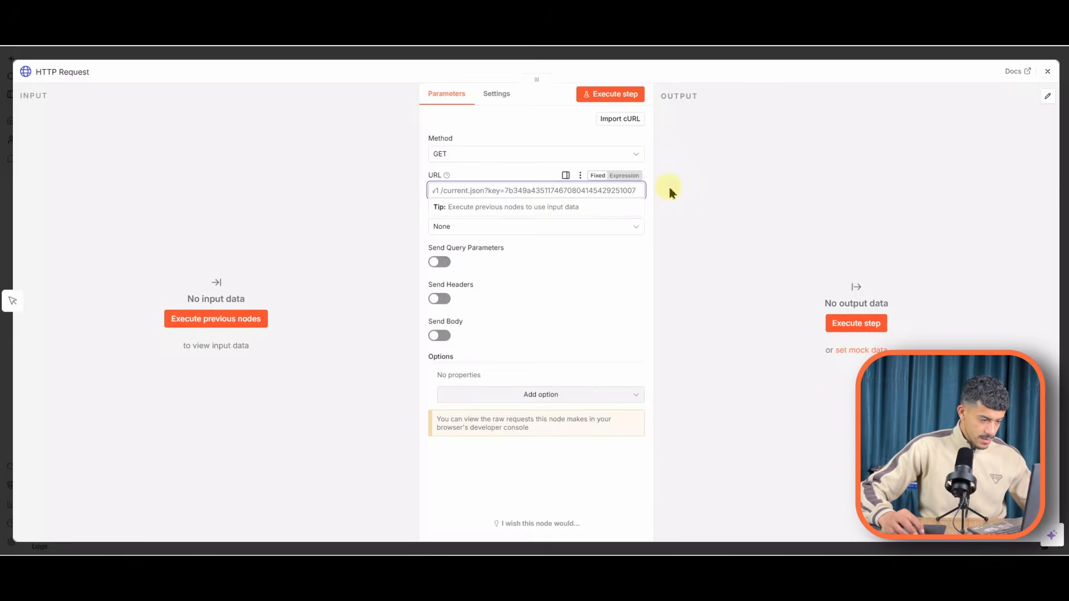
Append &q=Cairo from the diagram's request URL to the node's URL in the expanded editor, and execute the HTTP Request step
left_click(640, 191)
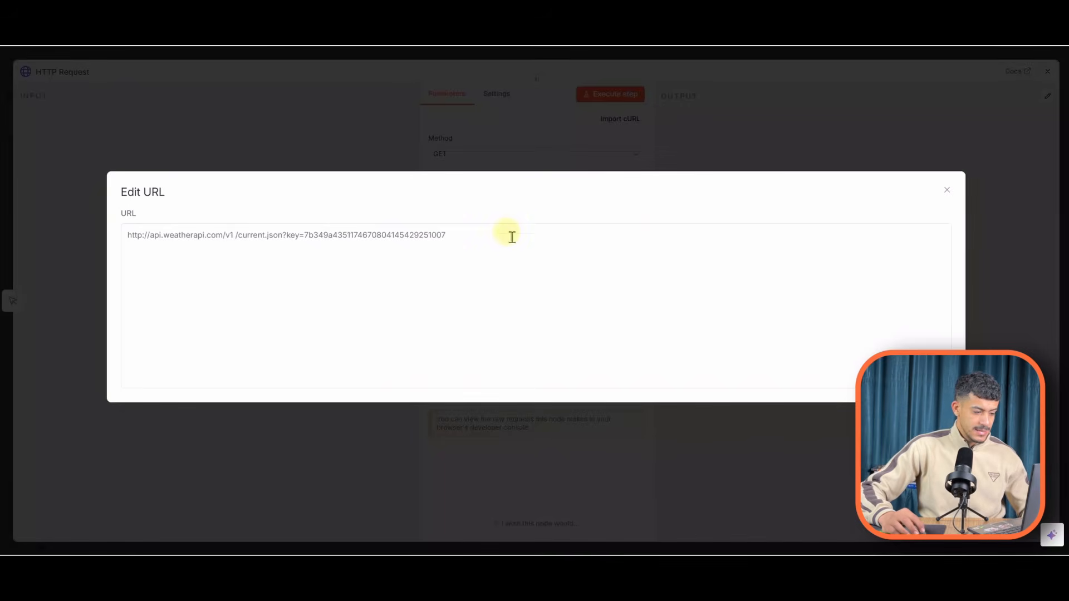
left_click(511, 234)
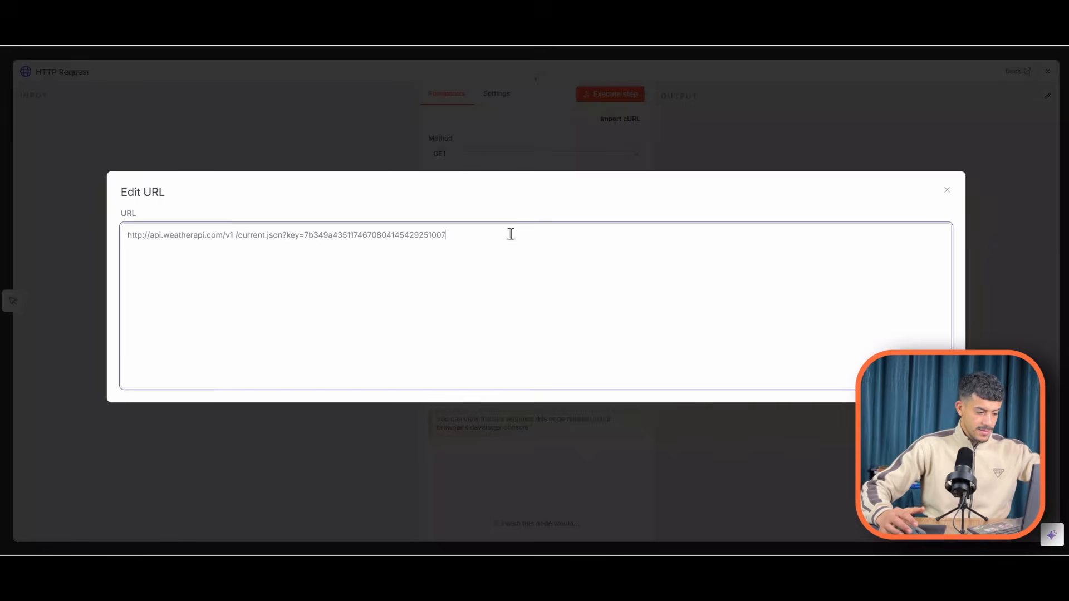
left_click(457, 235)
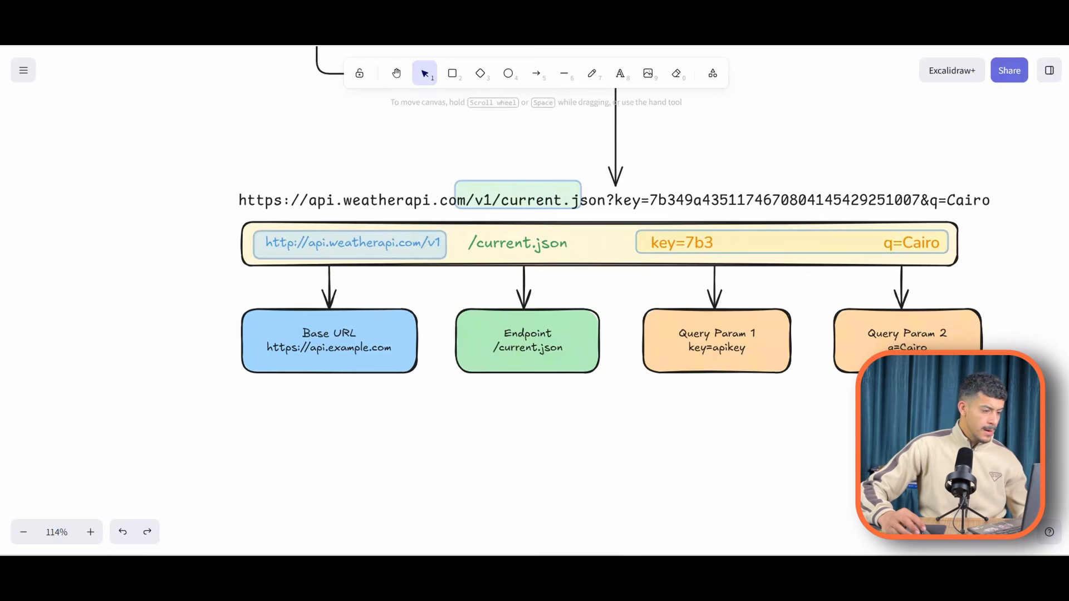
left_click(872, 242)
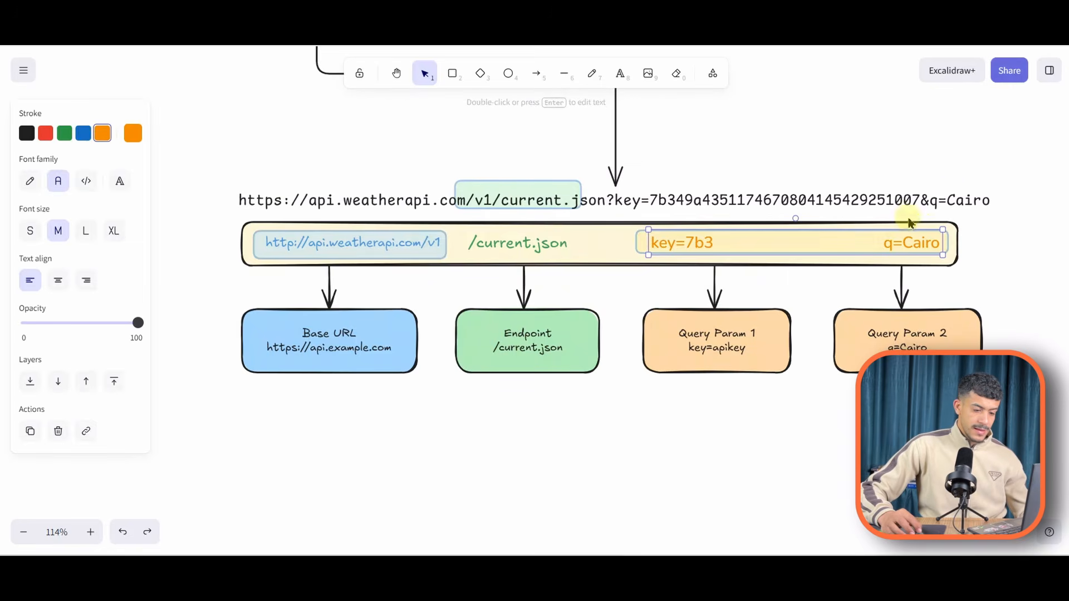
double_click(930, 201)
left_click(930, 201)
left_click_drag(930, 202, 991, 202)
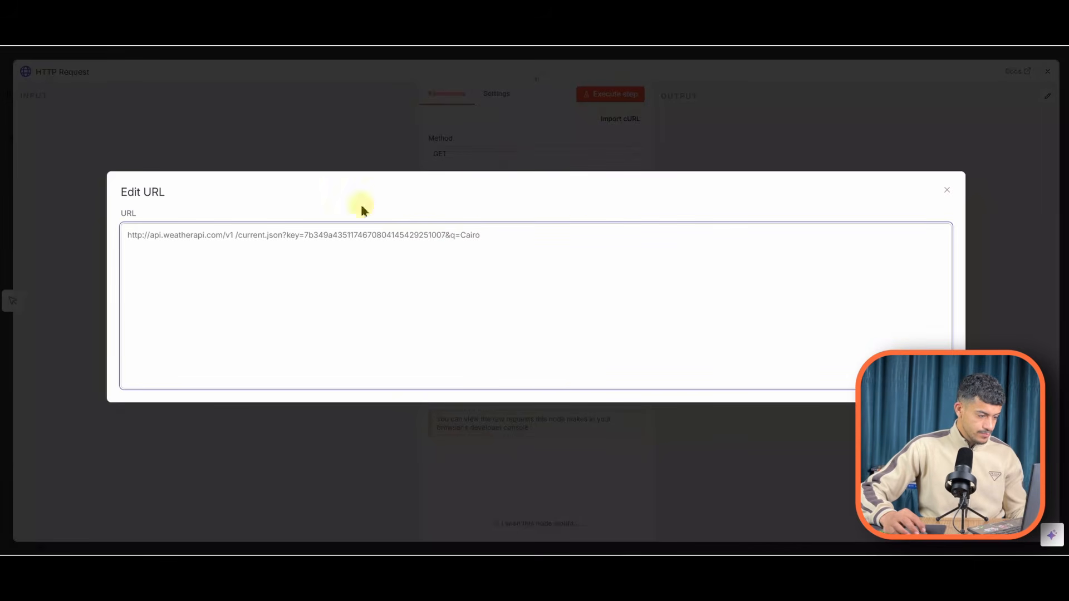
left_click(375, 166)
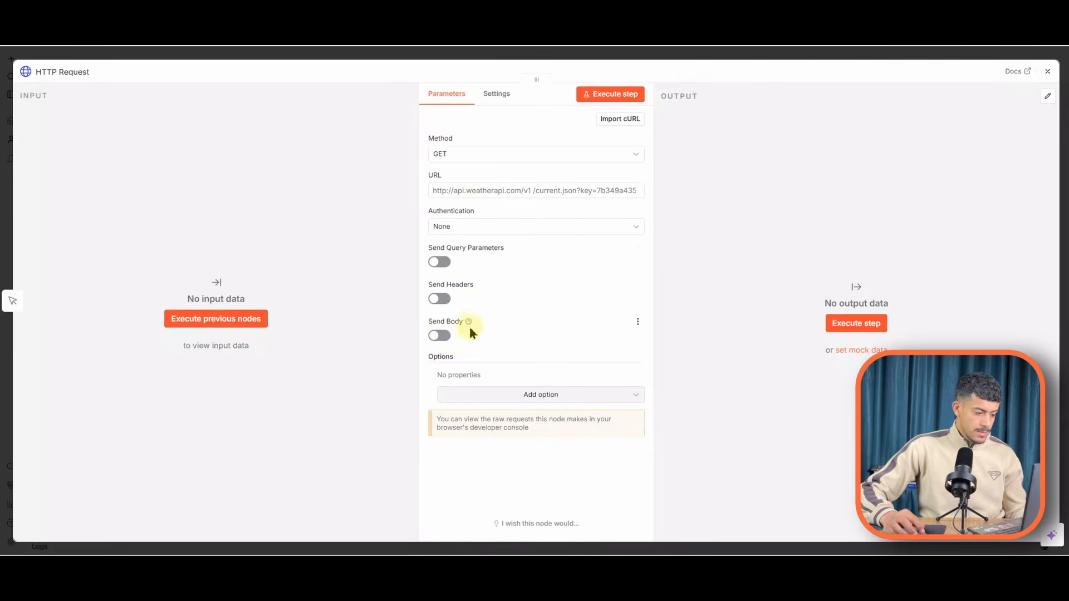
left_click(593, 100)
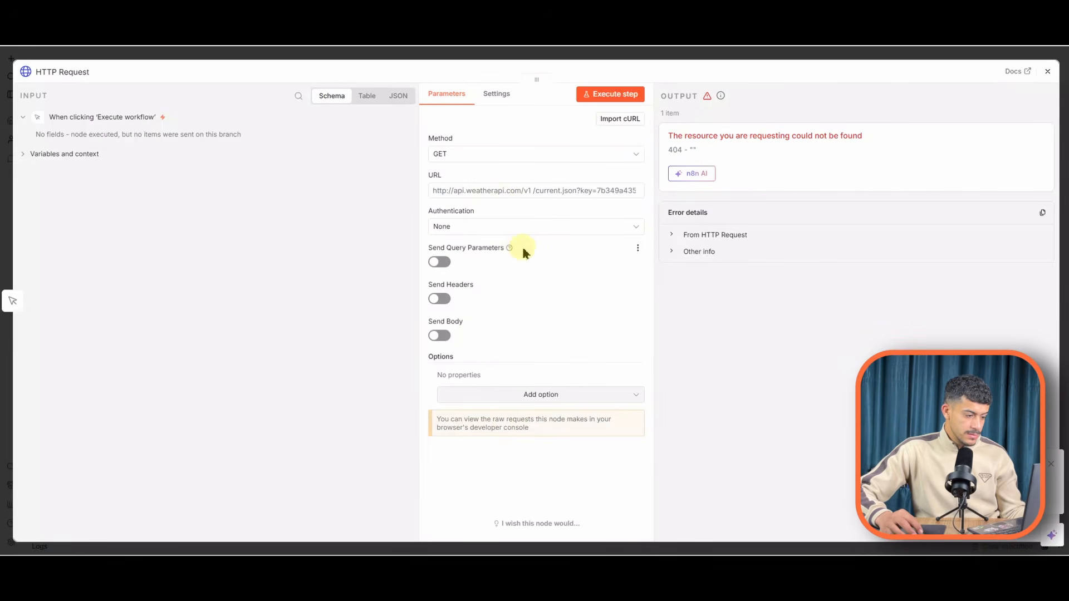
Remove the stray space between /v1 and /current.json in the HTTP Request node's URL, and execute the step again
left_click(638, 196)
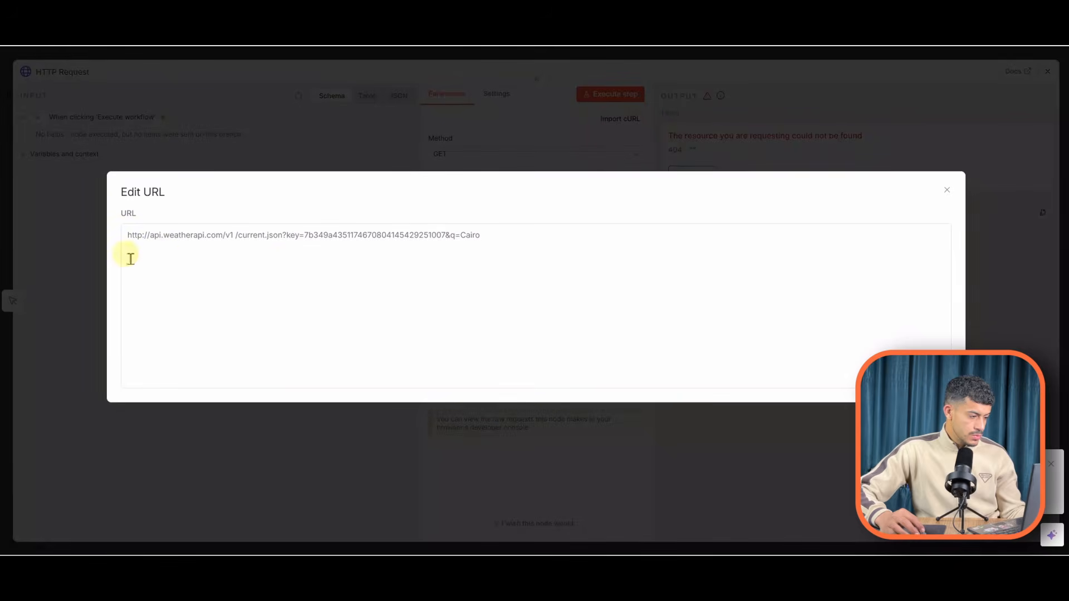
left_click(181, 259)
key("BackSpace")
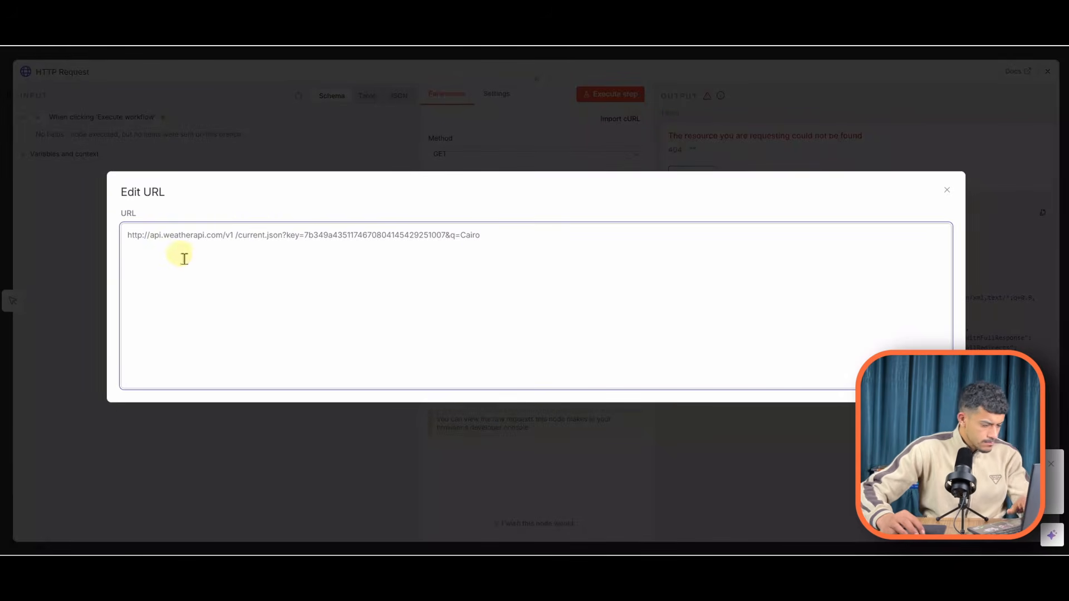
left_click(234, 238)
key("Delete")
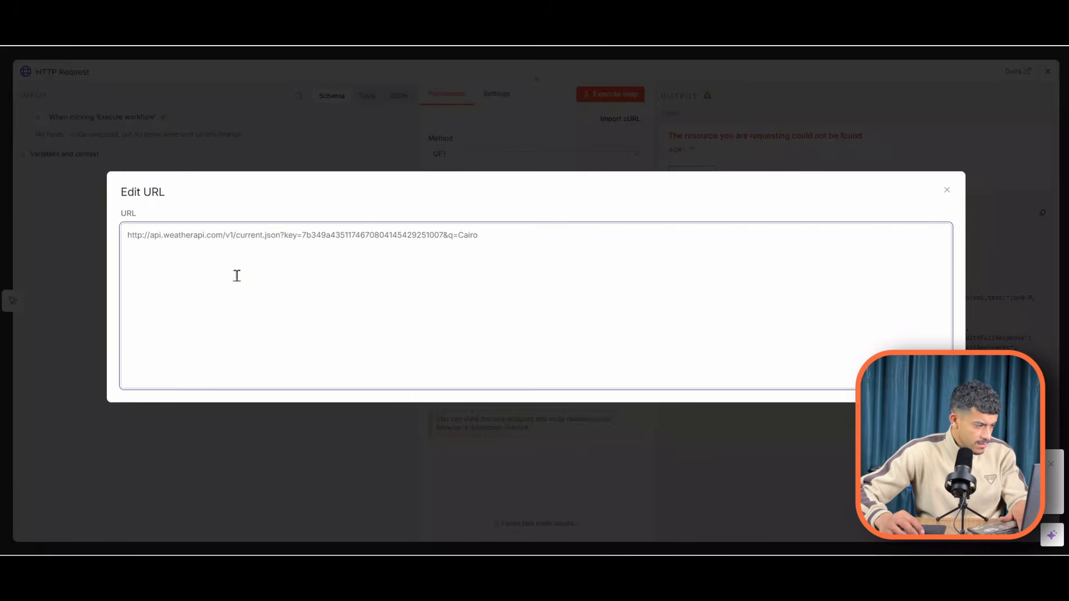
left_click(270, 146)
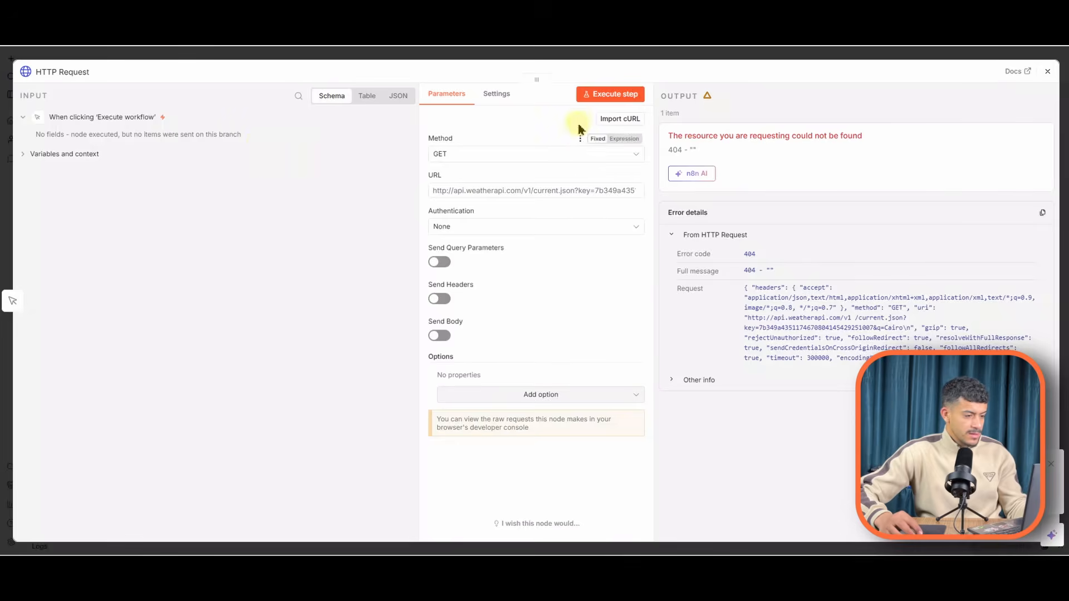
left_click(609, 99)
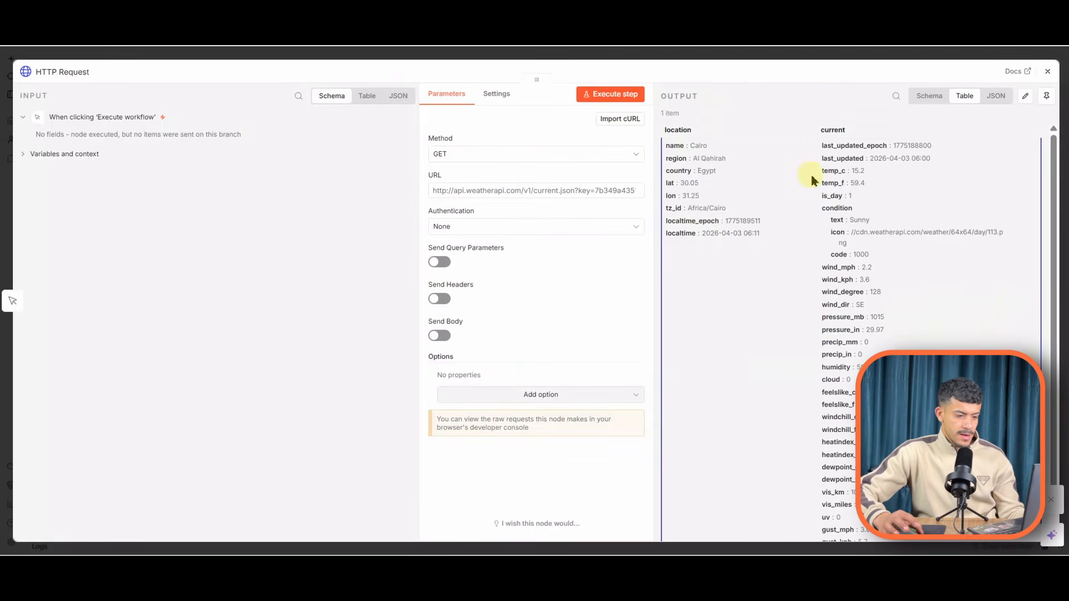
Look through the location and current weather fields in the HTTP Request node's output table
scroll(824, 184, "down", 2)
scroll(876, 251, "up", 2)
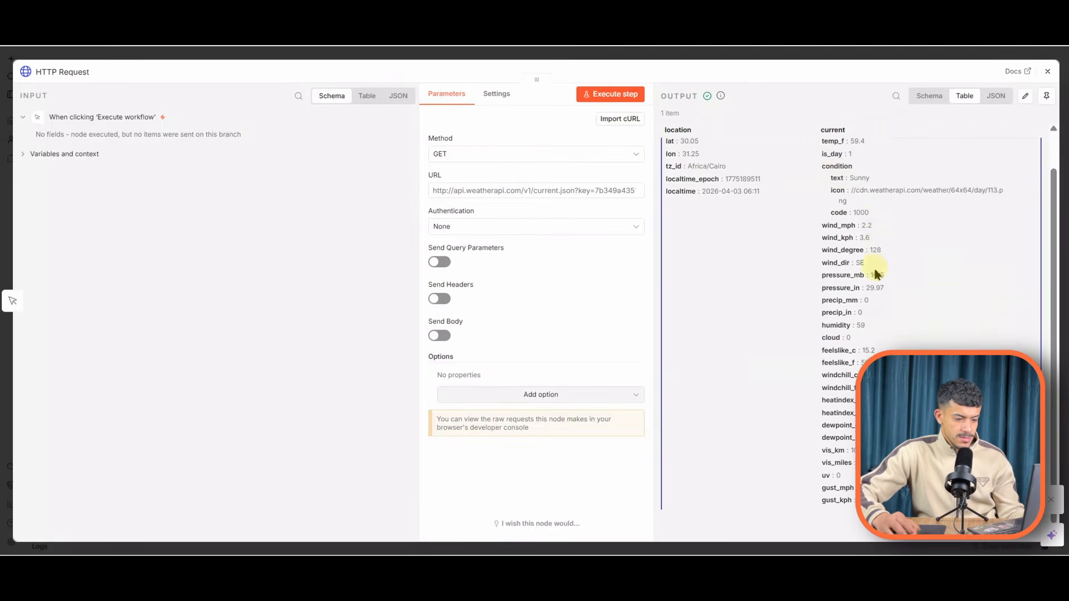
left_click(888, 143)
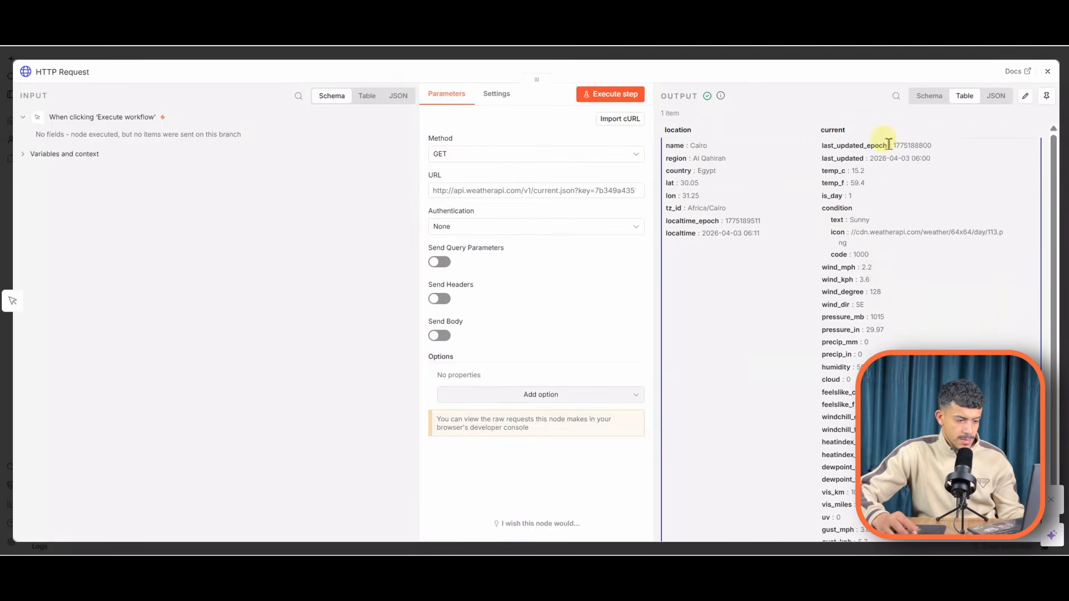
double_click(708, 171)
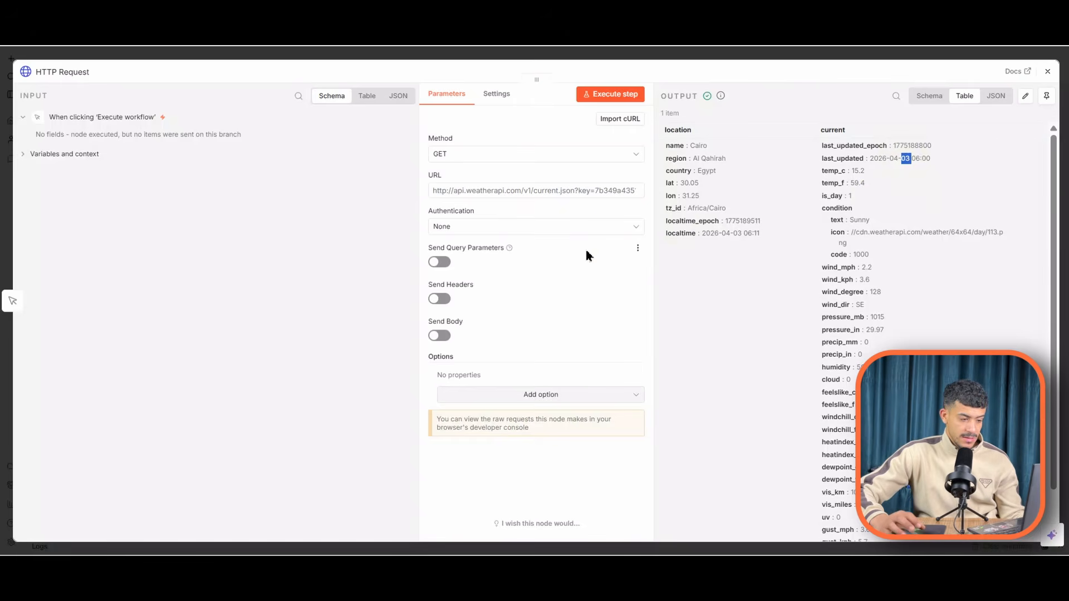
Examine the API key and full request in the expanded URL editor, and review the node's URL and Authentication settings
left_click(477, 193)
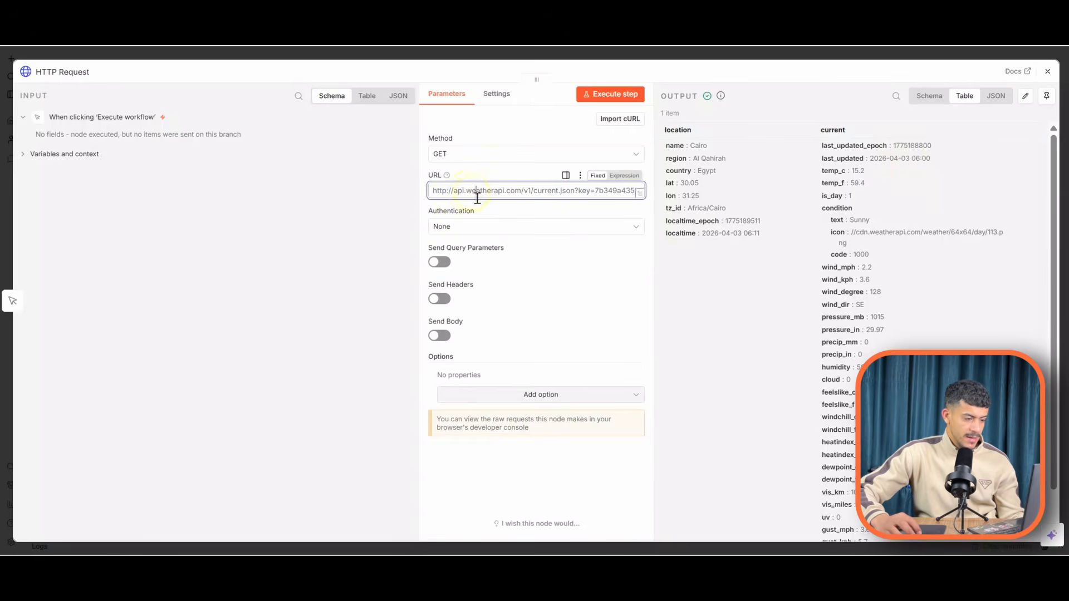
left_click(640, 192)
left_click(362, 244)
double_click(362, 244)
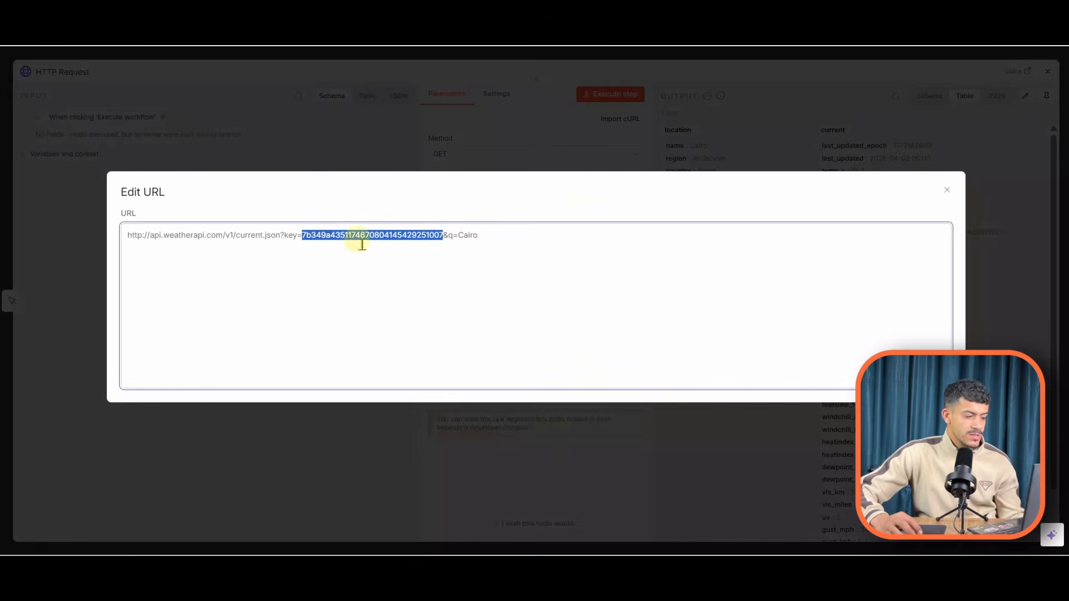
triple_click(198, 237)
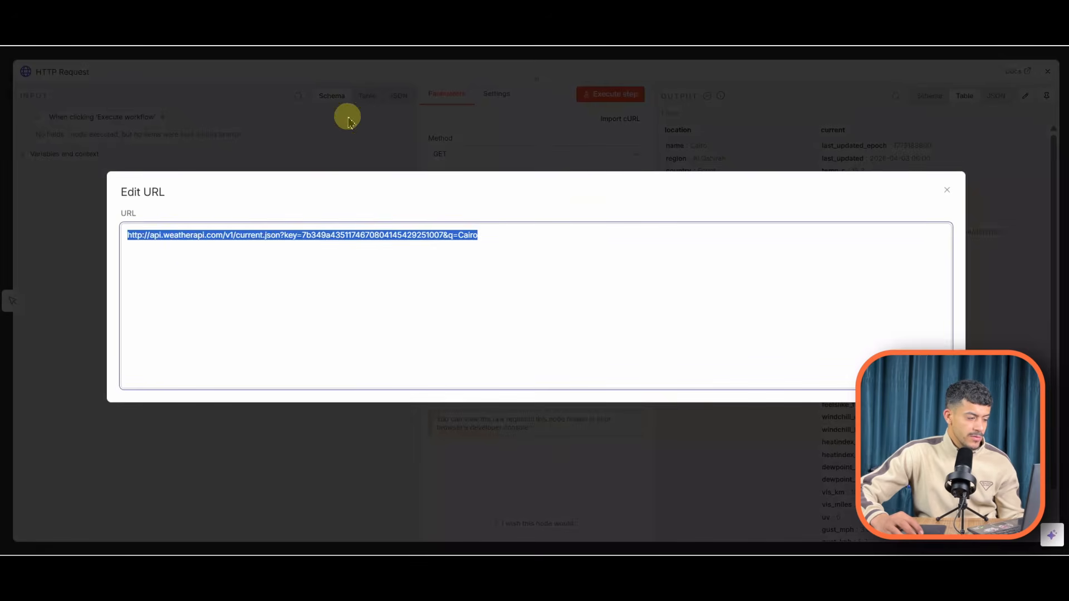
left_click(372, 156)
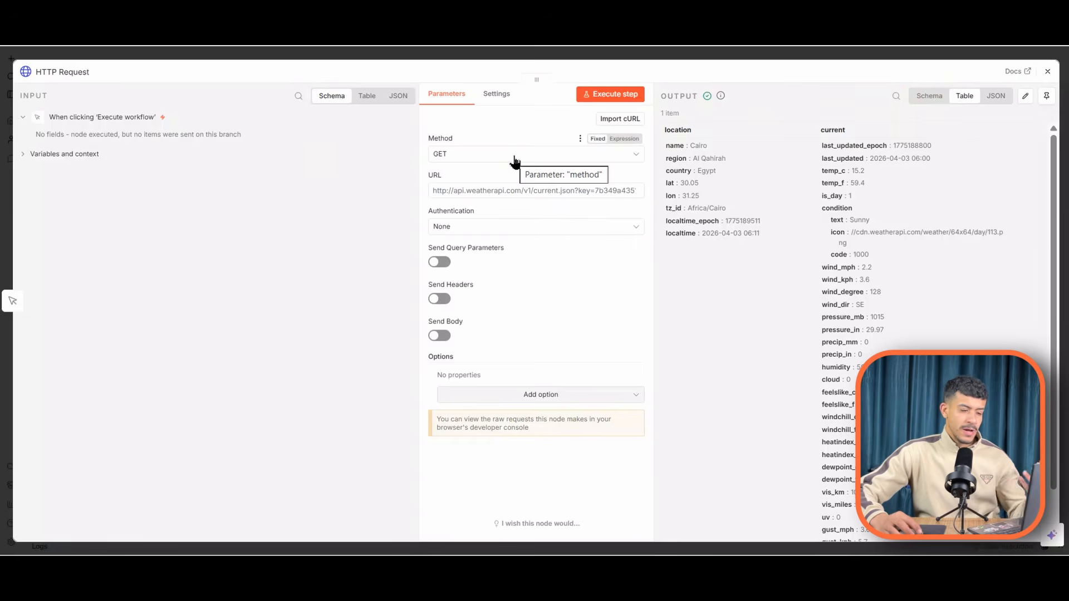
left_click(529, 188)
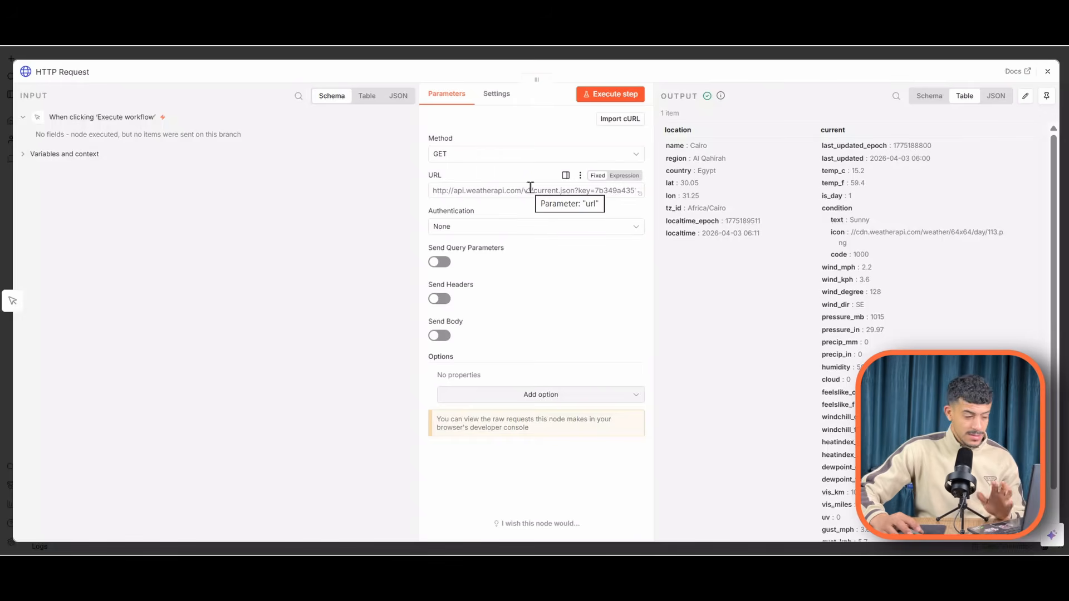
left_click(529, 188)
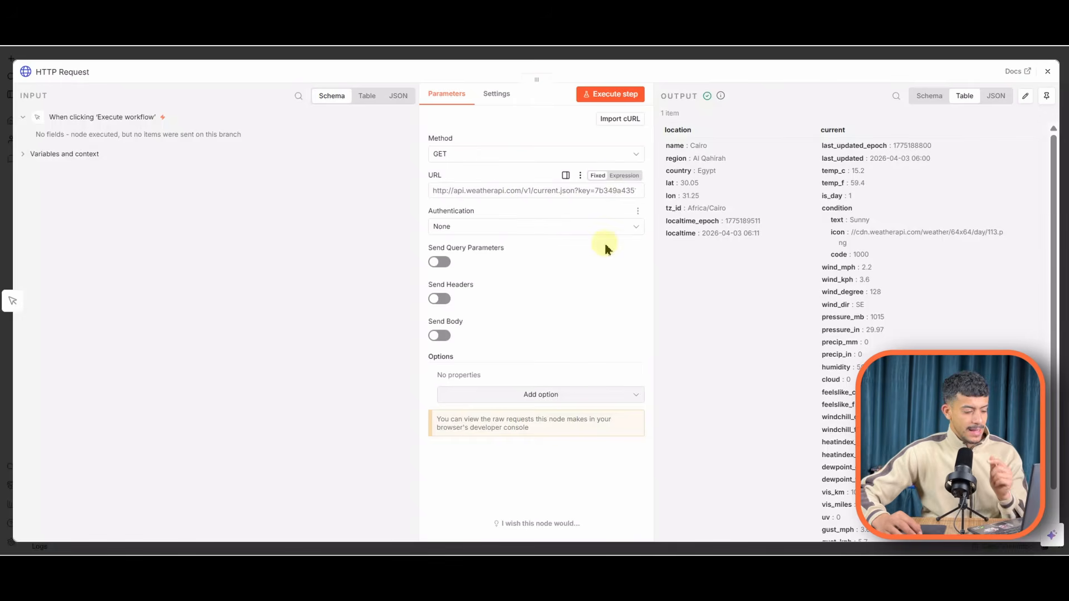
double_click(444, 212)
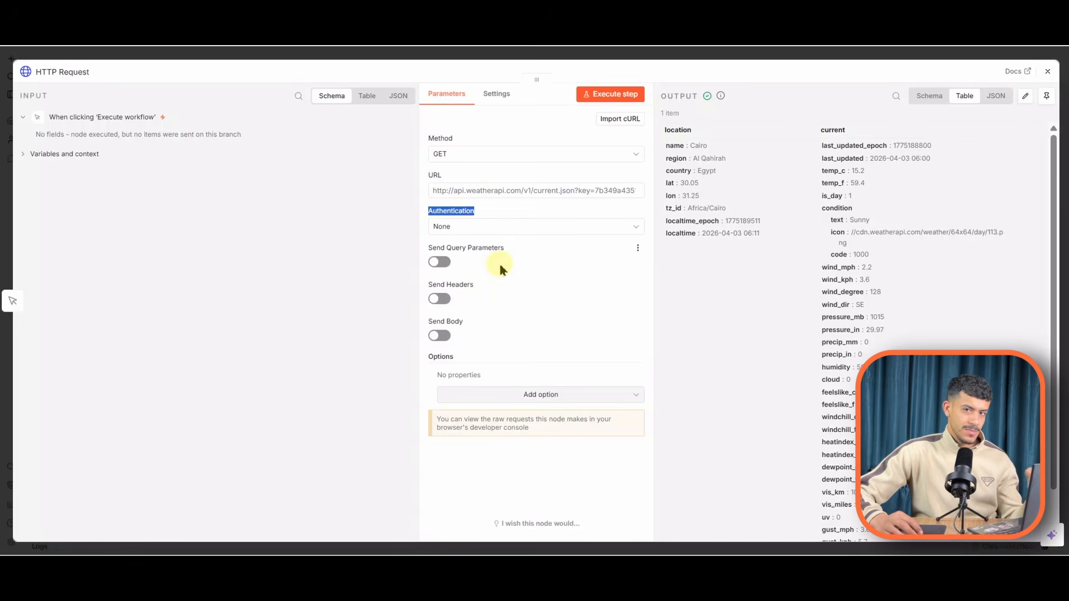
left_click(601, 207)
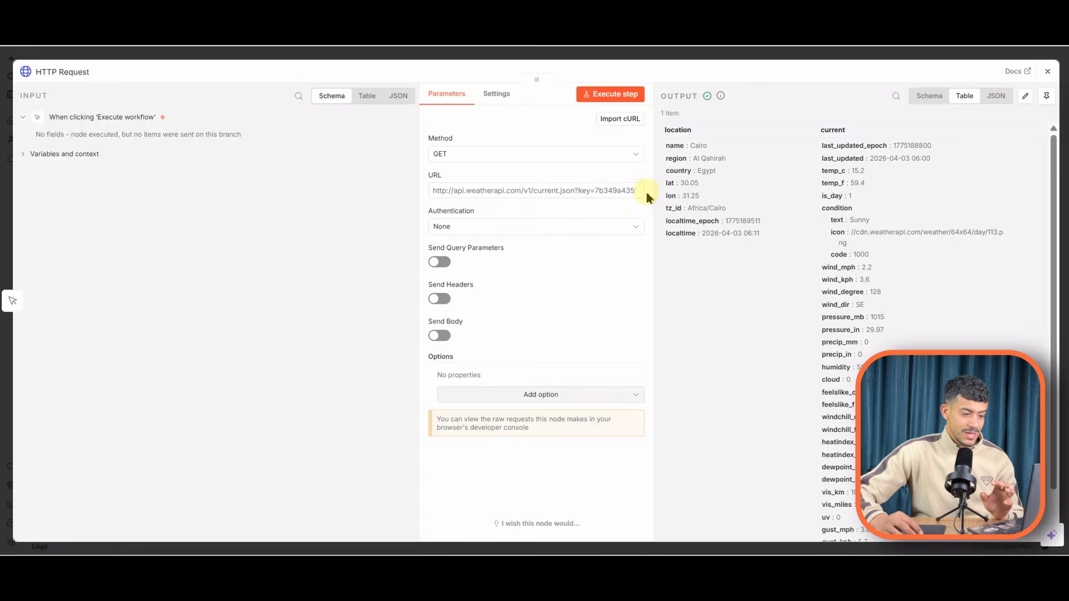
left_click(625, 195)
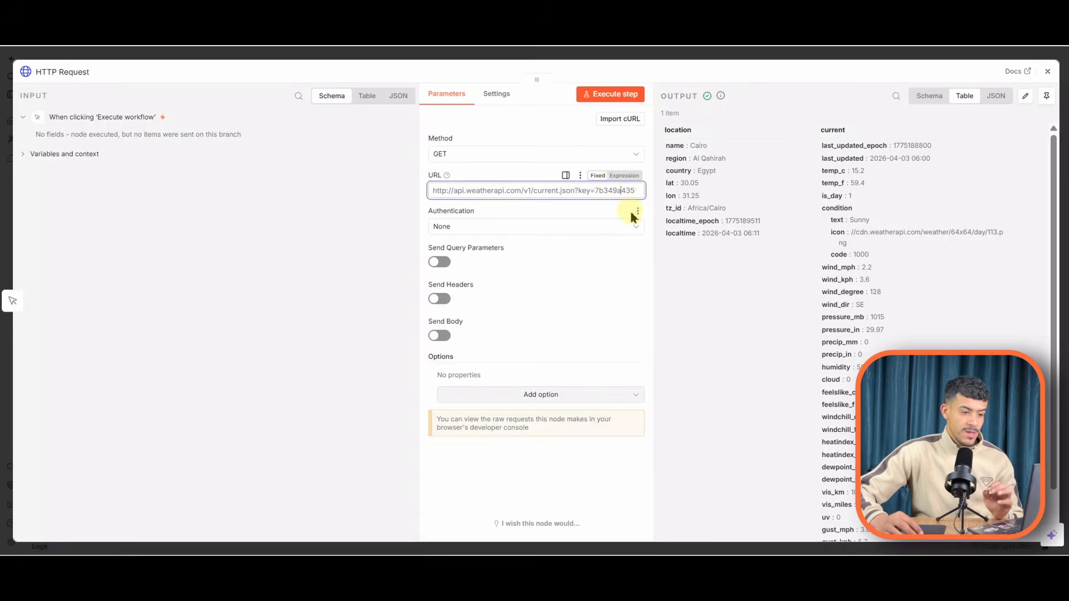
Set the node's authentication to Generic Credential Type with Header Auth as the generic auth type
left_click(460, 228)
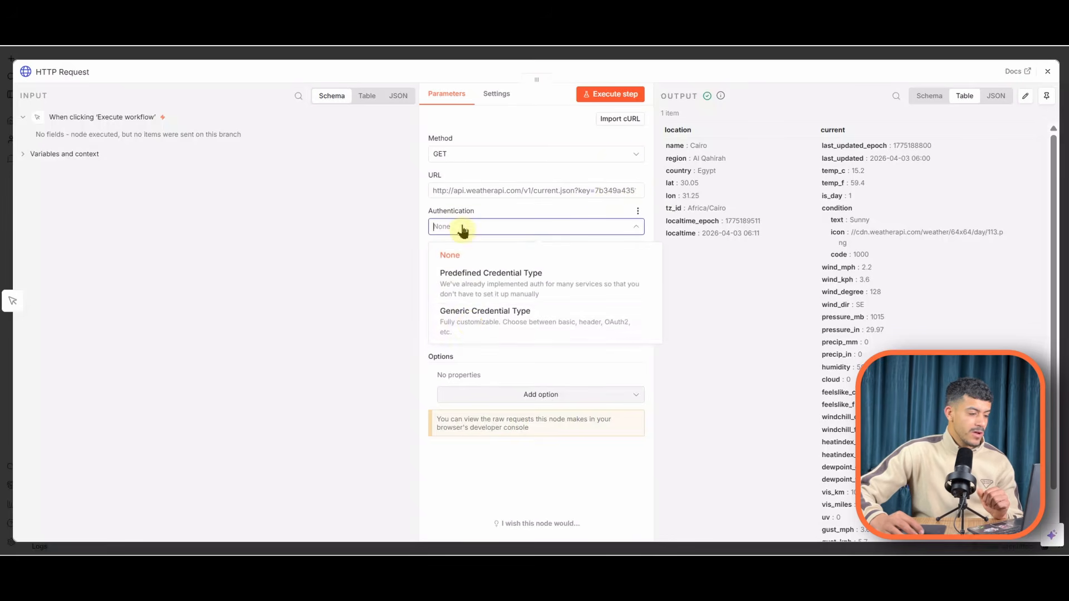
left_click(469, 325)
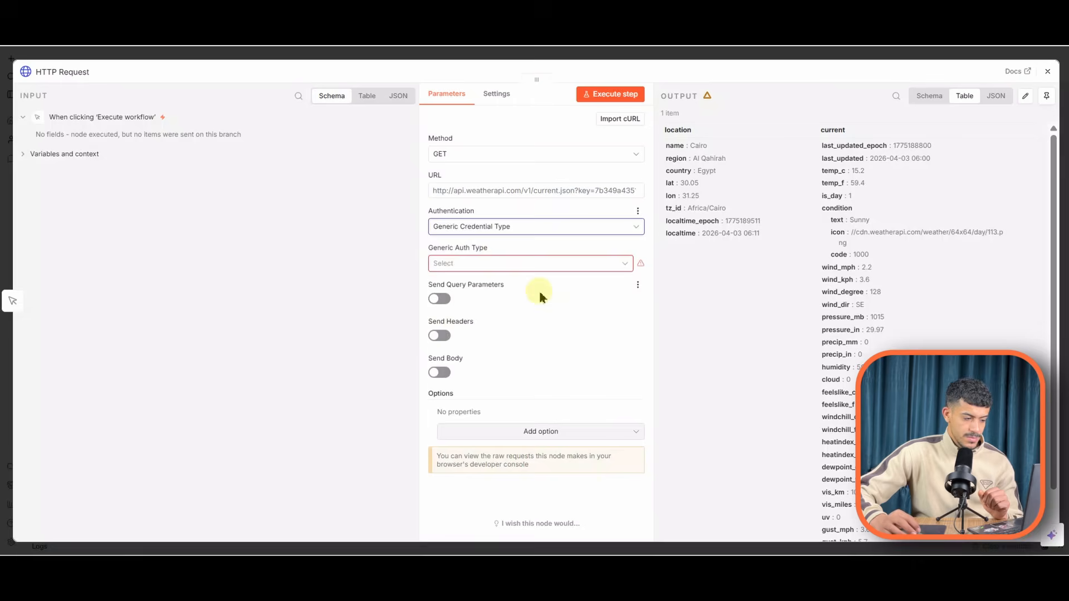
left_click(476, 265)
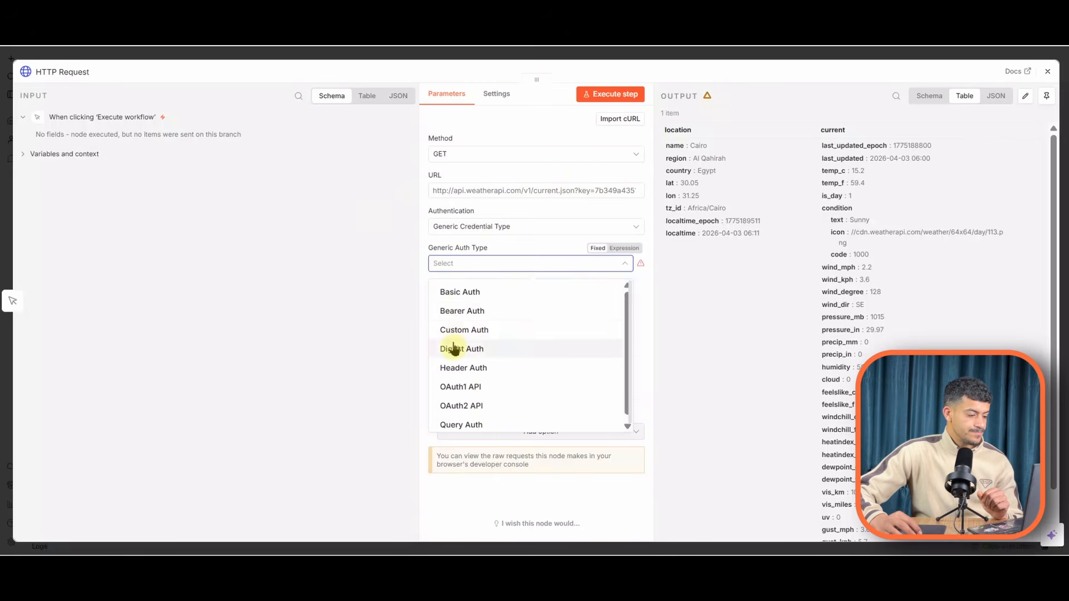
left_click(459, 374)
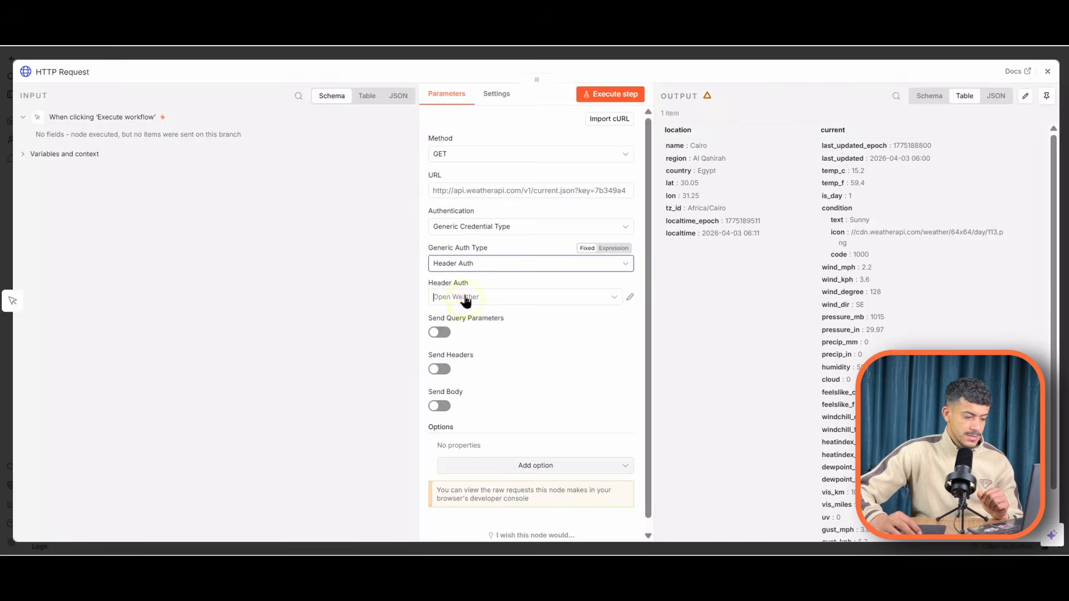
Create a new Header Auth credential and paste the copied WeatherAPI key from the clipboard history as its value
left_click(465, 301)
left_click(572, 302)
left_click(584, 304)
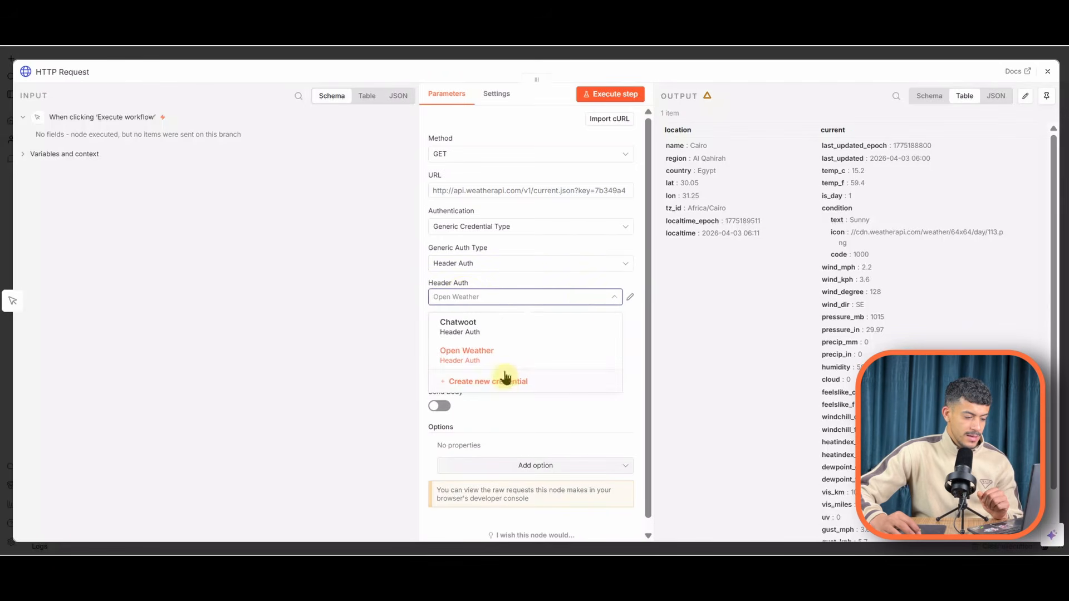
left_click(513, 382)
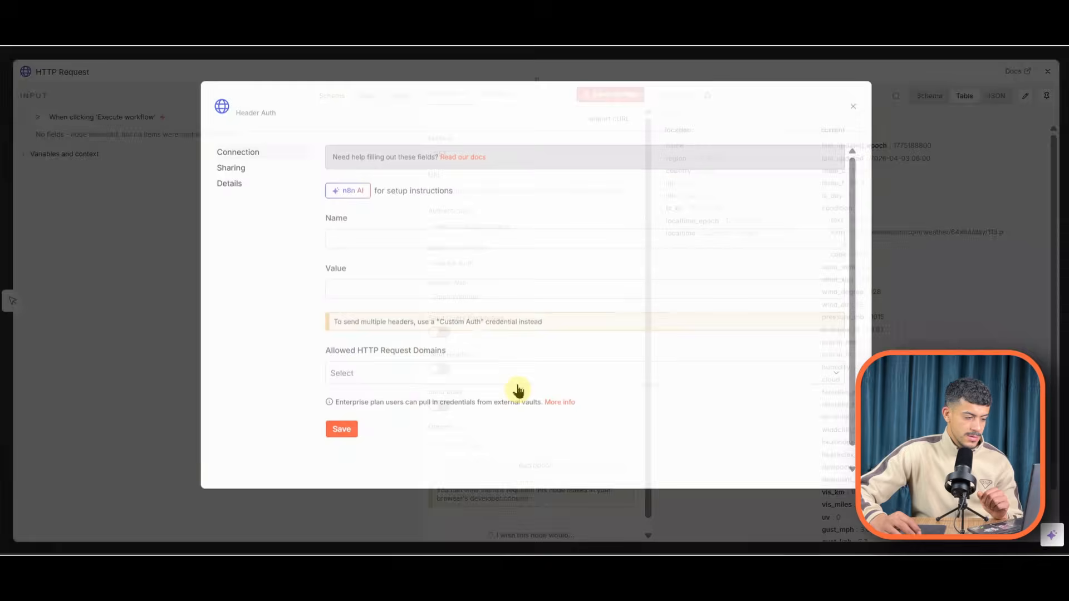
left_click(374, 242)
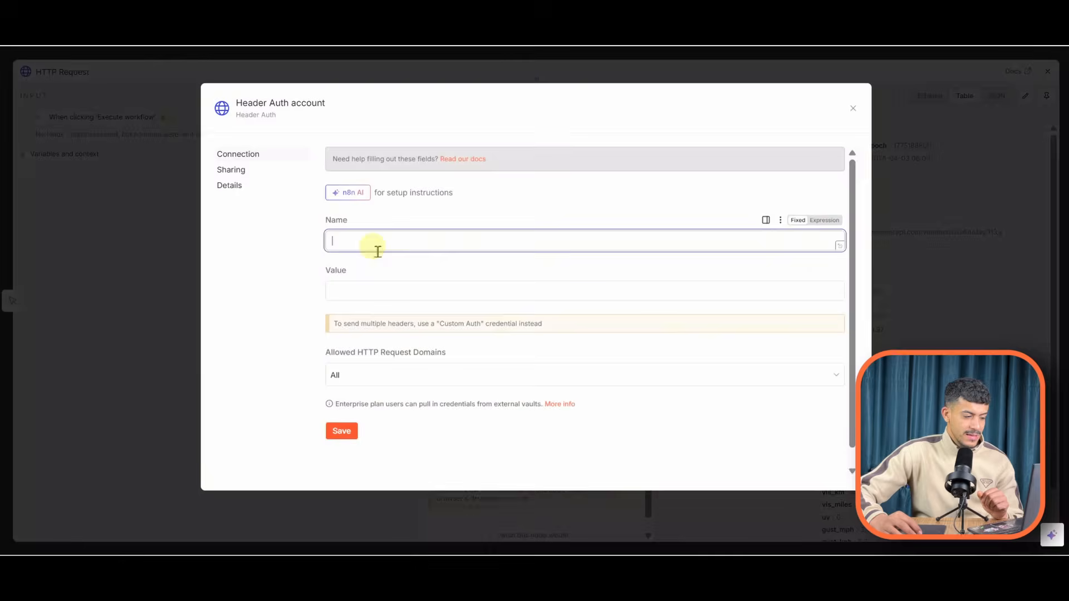
left_click(382, 291)
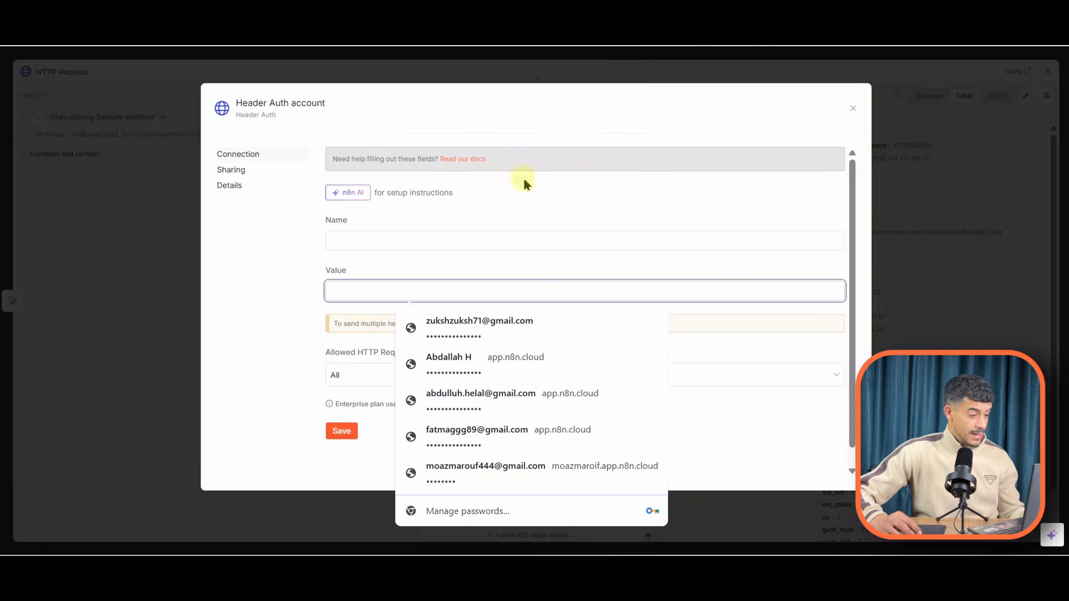
key("super+v")
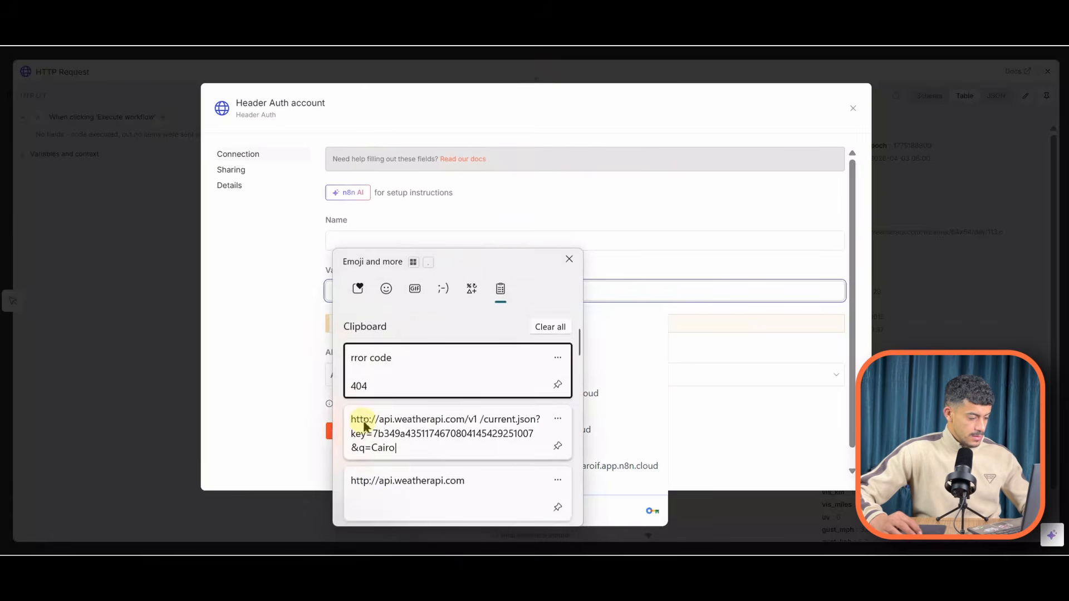
scroll(370, 429, "down", 2)
left_click(374, 435)
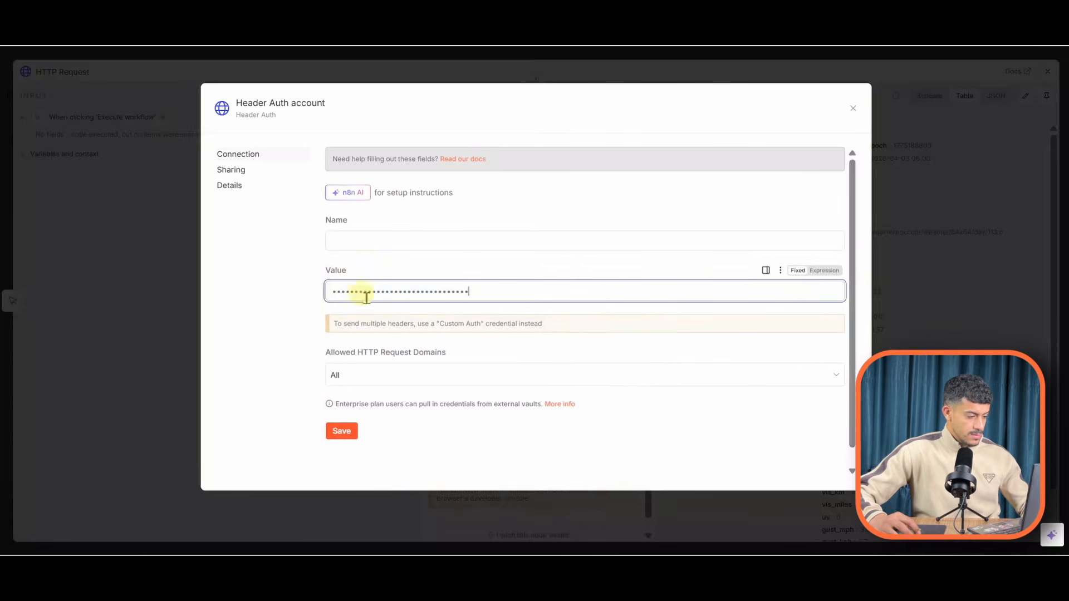
Enter نثغ as the header name in the new Header Auth credential
left_click(387, 239)
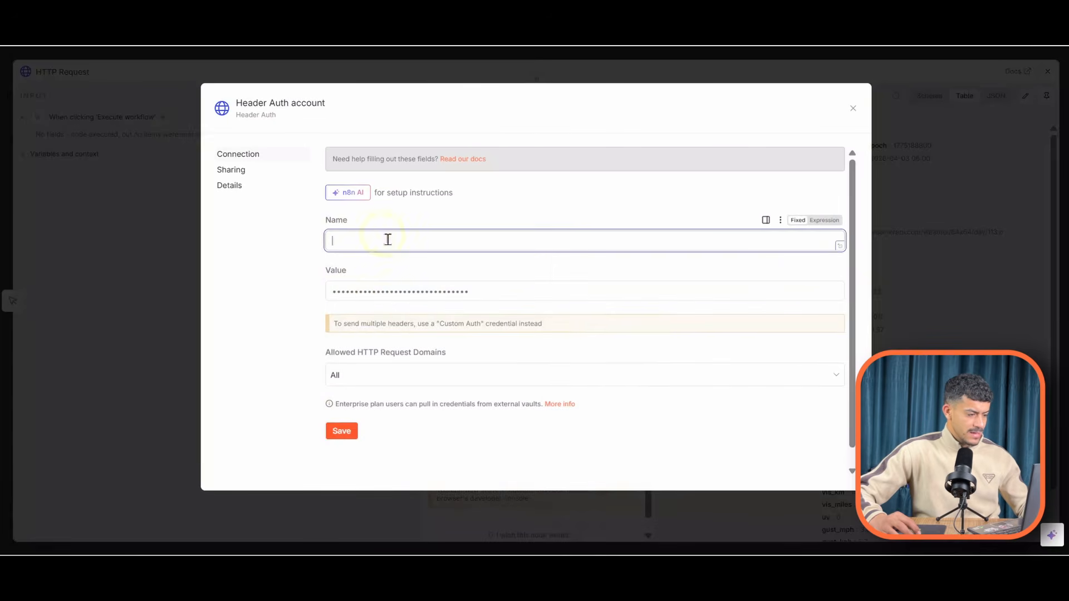
left_click(388, 240)
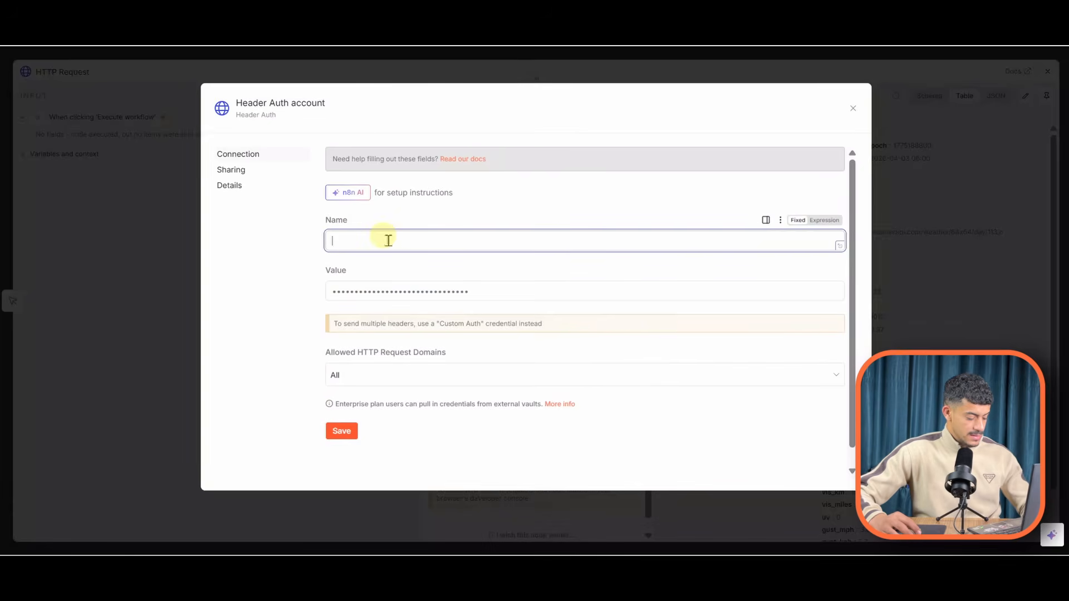
type("ن")
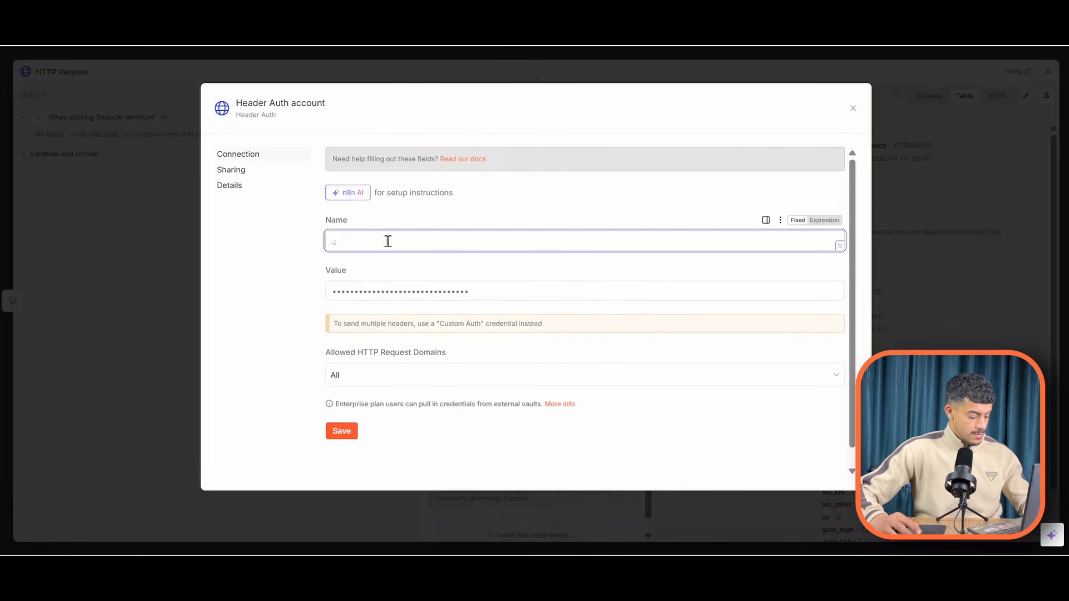
type("ثغ")
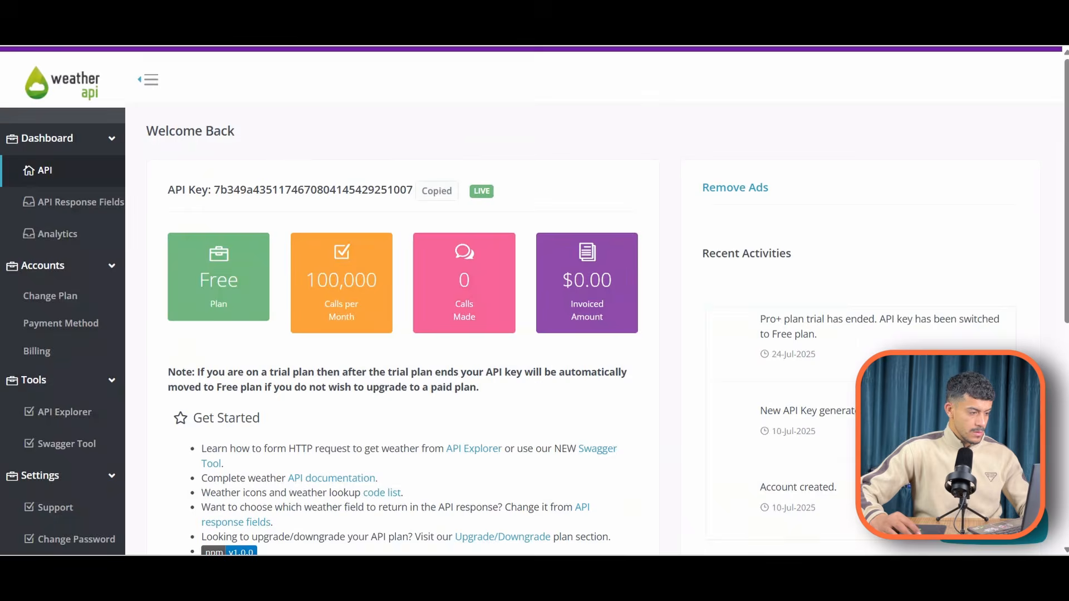
Open WeatherAPI's API documentation from the account dashboard and examine the parameter table's entry for the API key
scroll(434, 232, "down", 6)
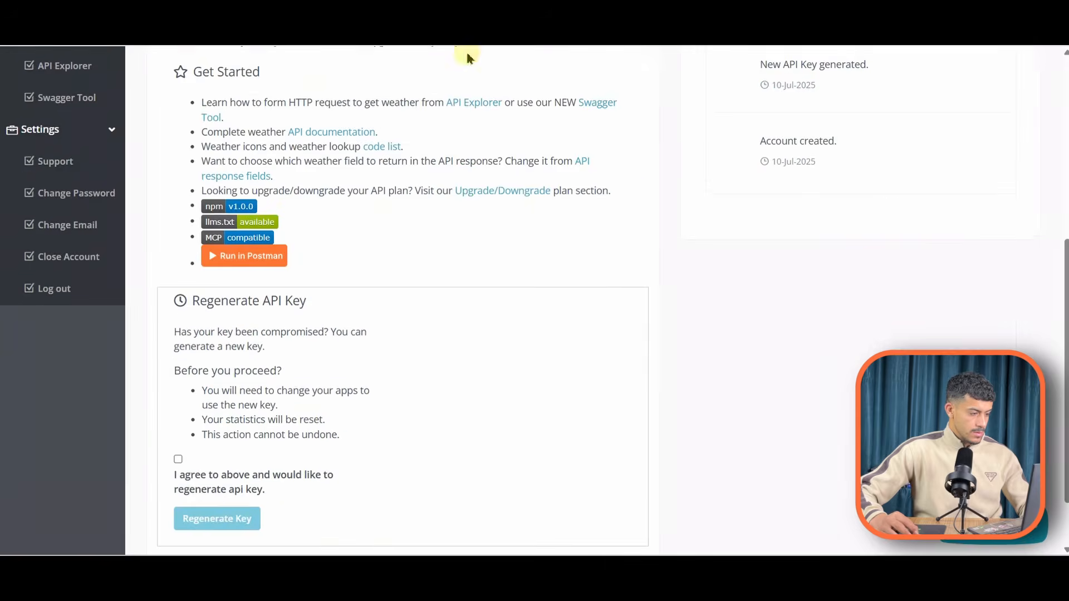
scroll(473, 167, "up", 6)
scroll(418, 334, "down", 6)
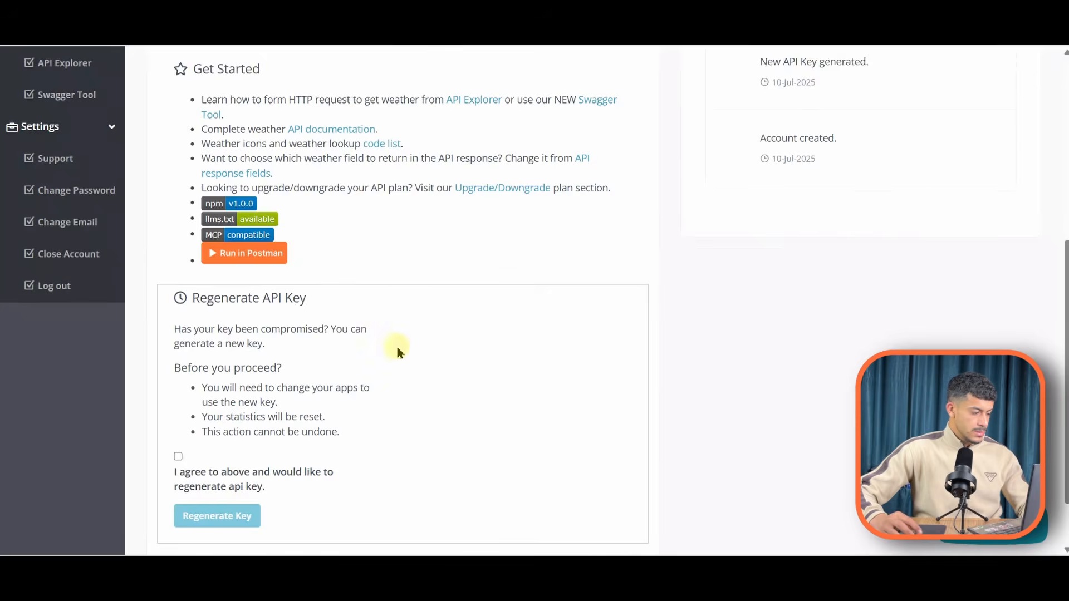
scroll(392, 301, "down", 1)
scroll(391, 299, "up", 5)
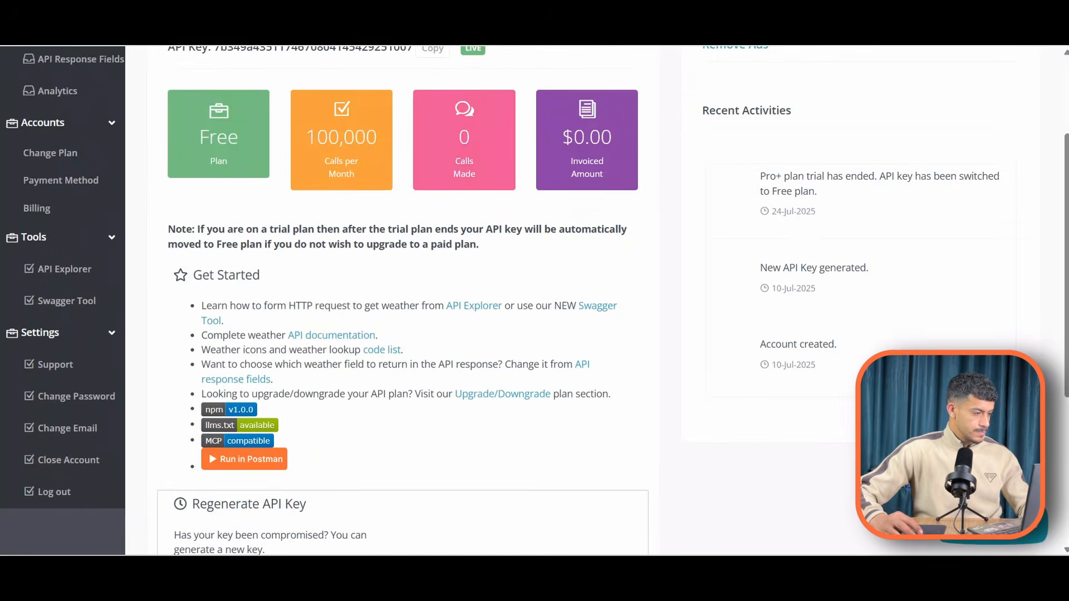
scroll(315, 267, "down", 4)
scroll(315, 267, "up", 4)
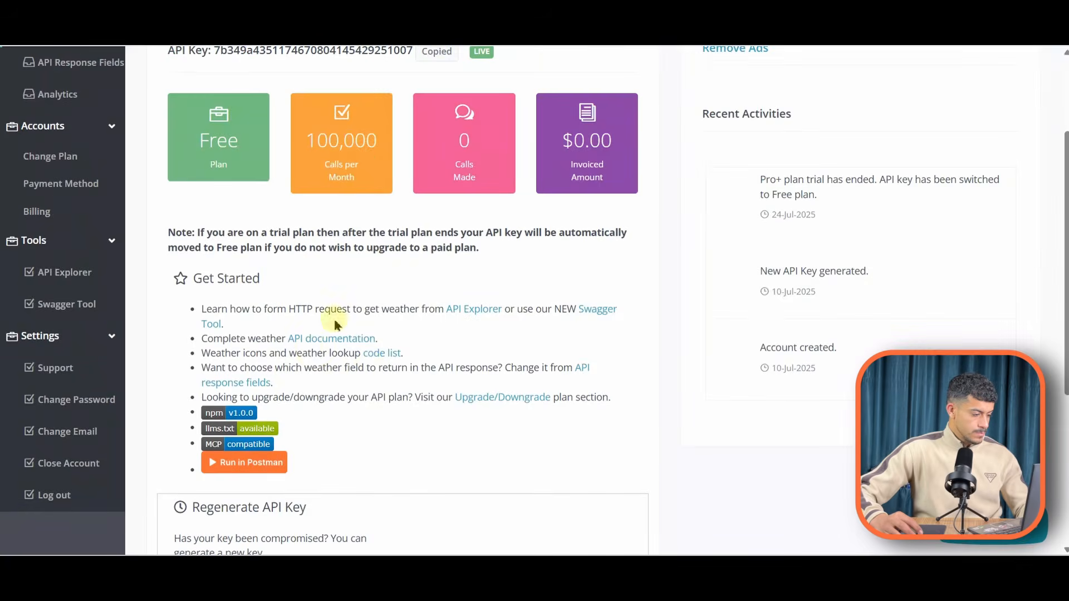
left_click(315, 348)
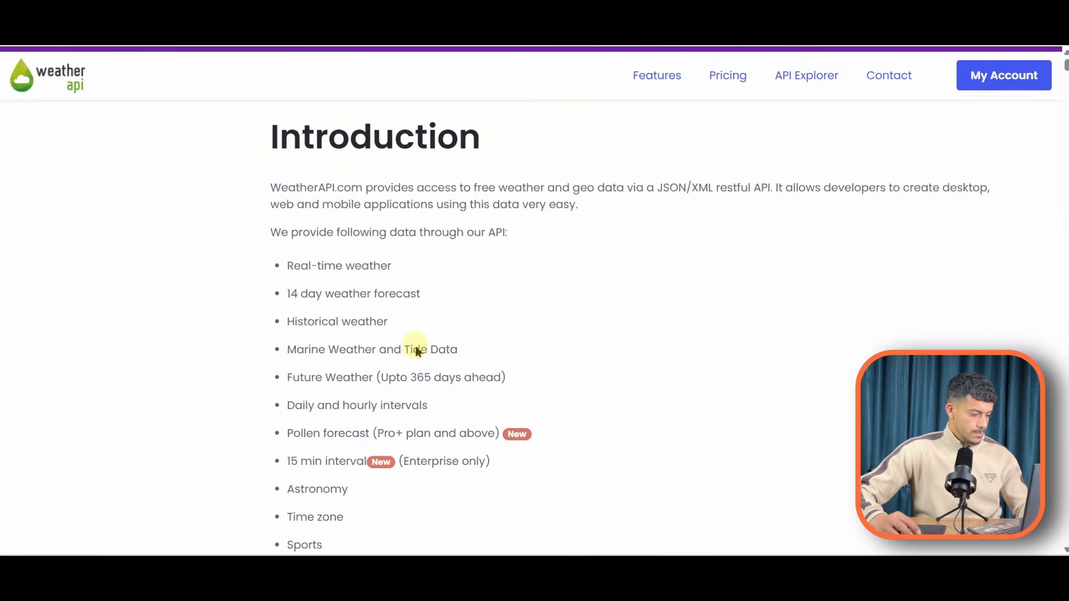
scroll(388, 369, "down", 10)
scroll(388, 369, "down", 20)
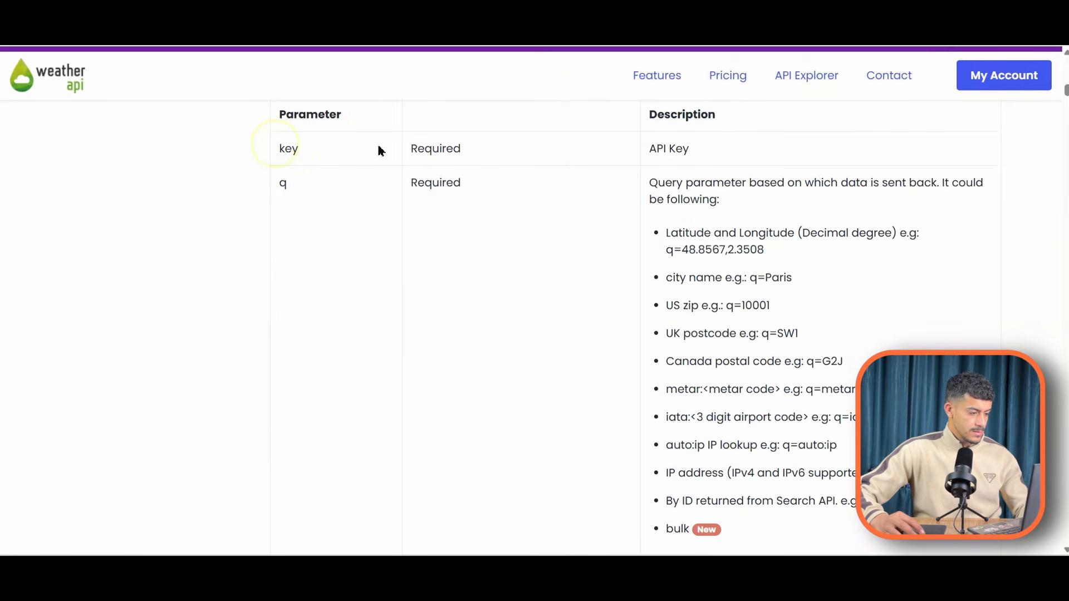
triple_click(670, 148)
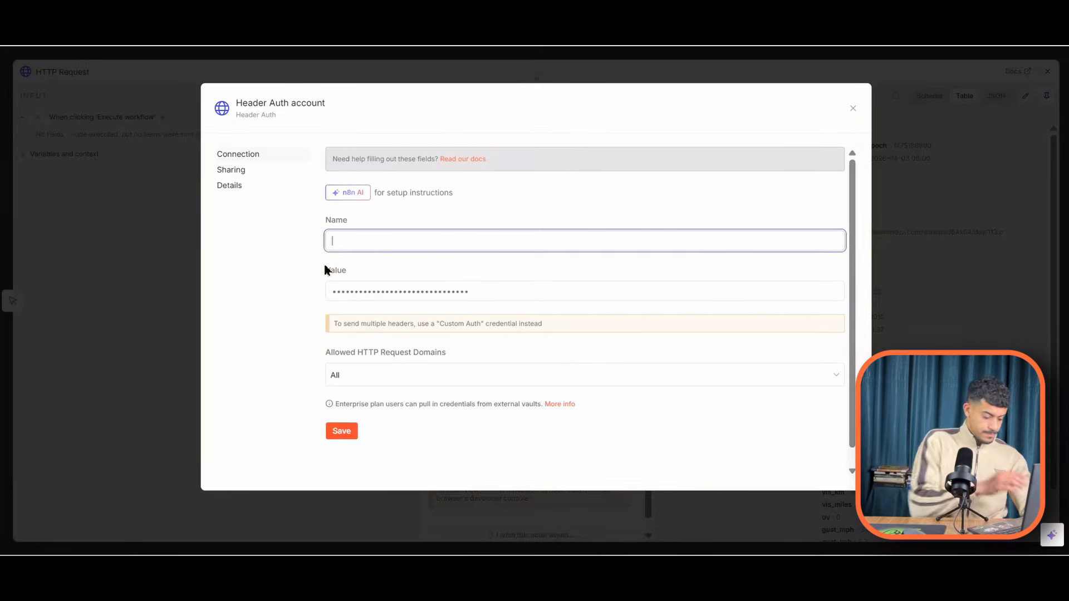
Switch back to n8n, set the Header Auth credential's header name to key, and rename the credential to free weth api
type("key")
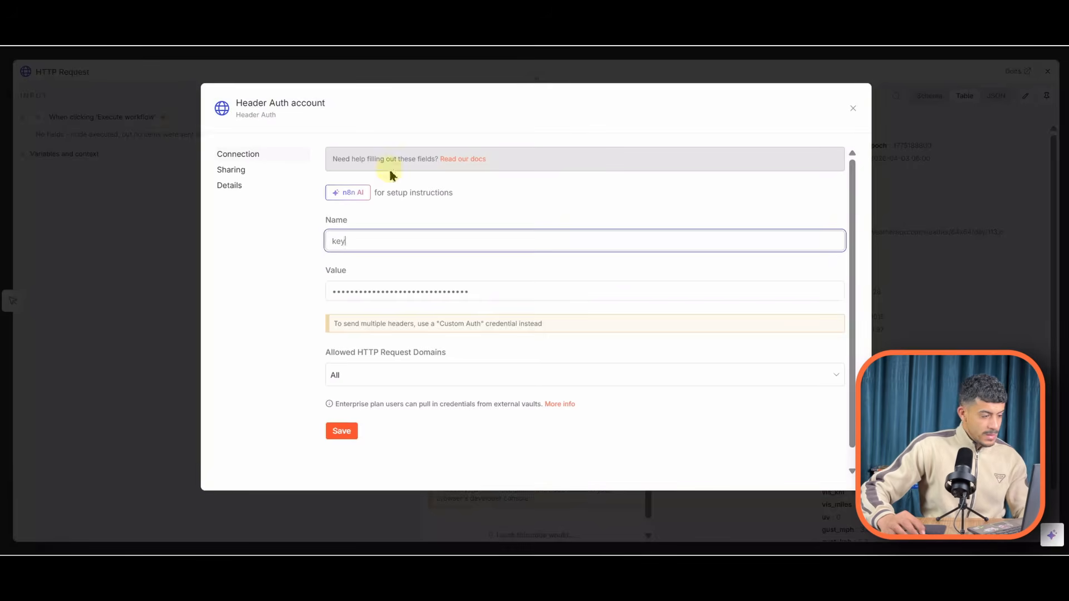
left_click(271, 102)
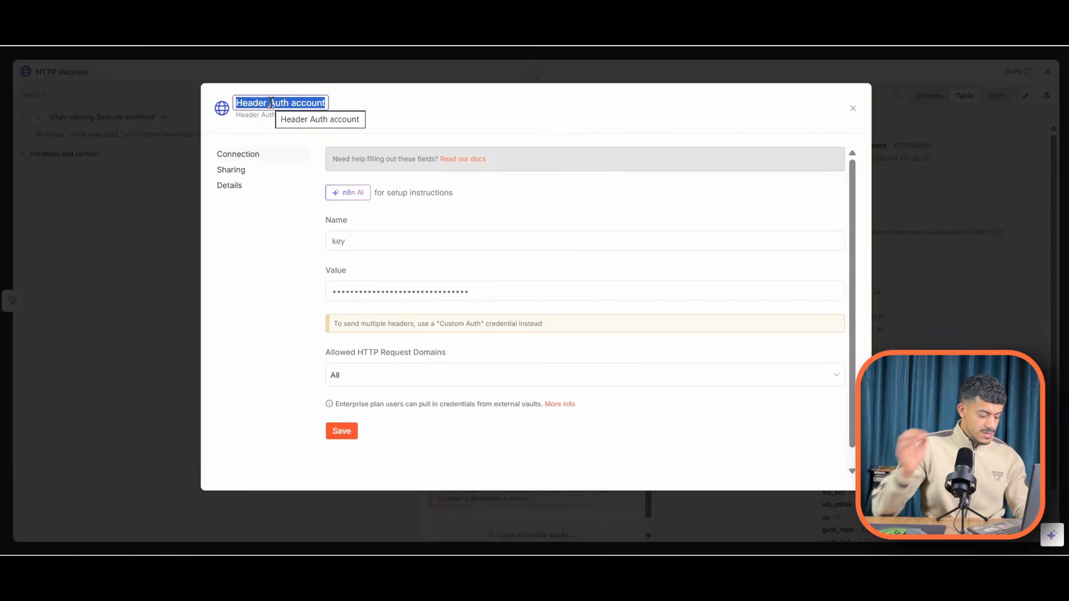
type("free weth api")
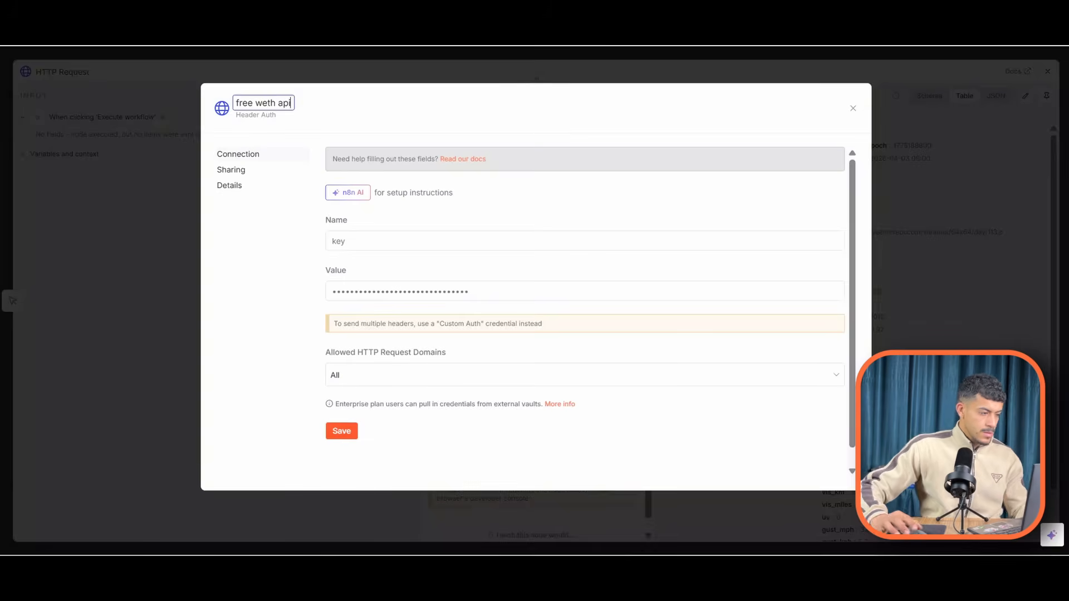
Save the Header Auth credential, decline the browser's offer to update the password, and close the credential dialog
left_click(340, 433)
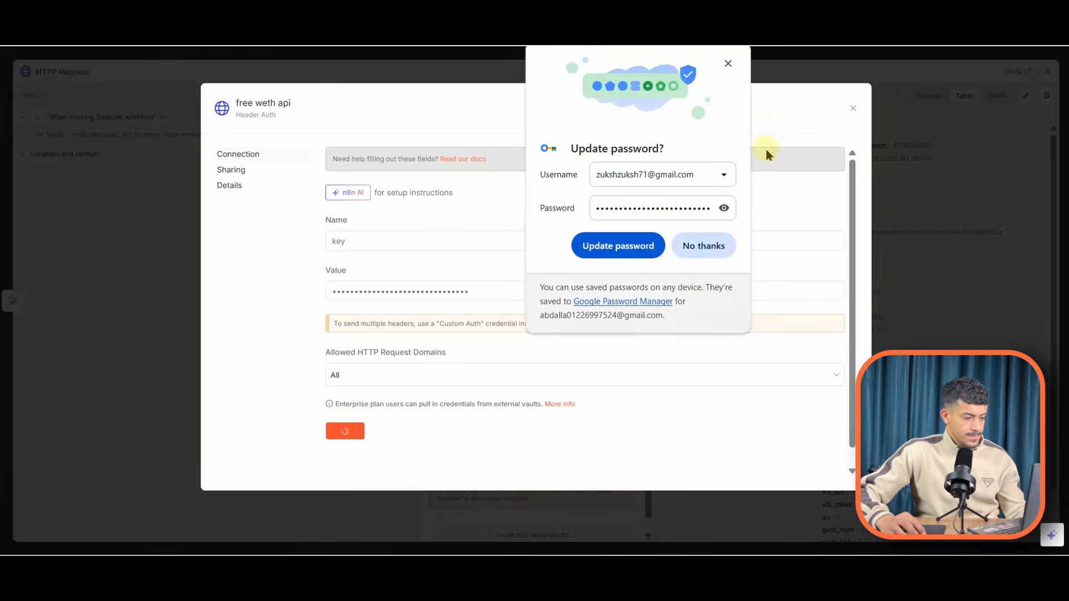
left_click(706, 246)
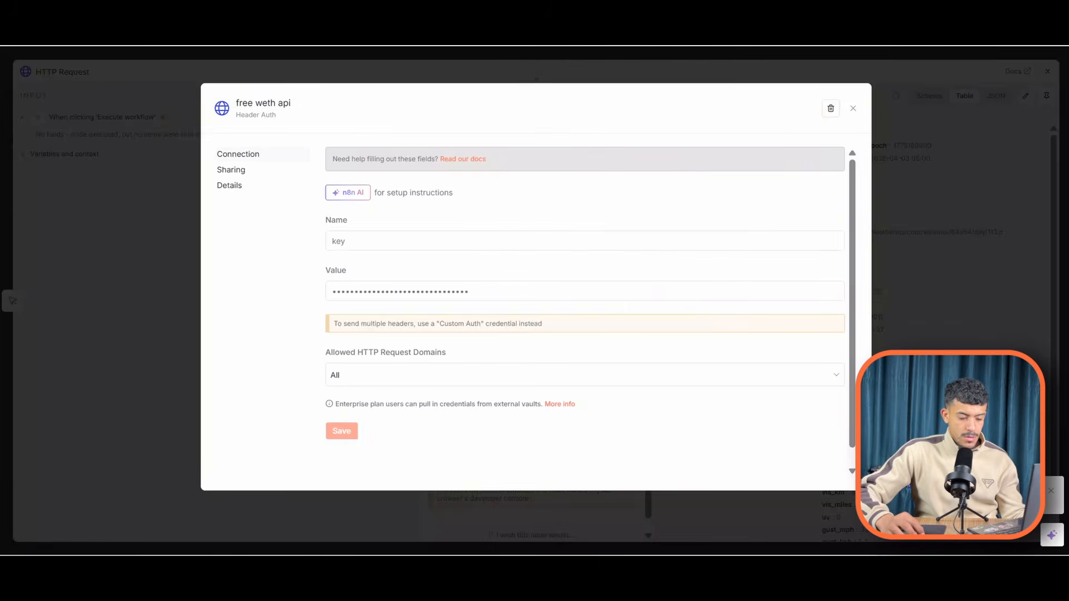
left_click(851, 108)
scroll(501, 267, "down", 1)
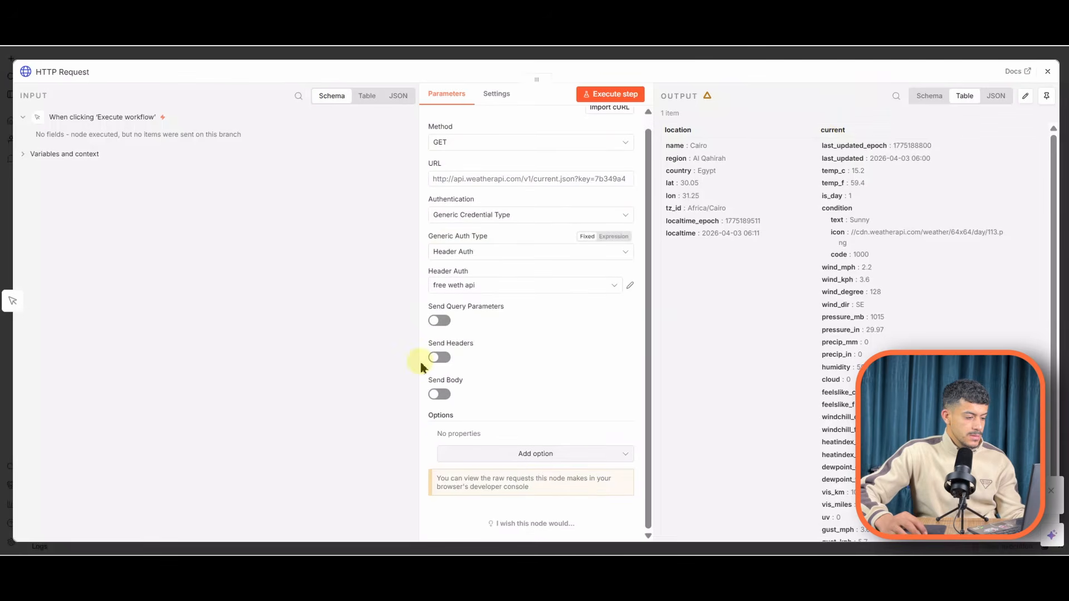
scroll(540, 209, "up", 1)
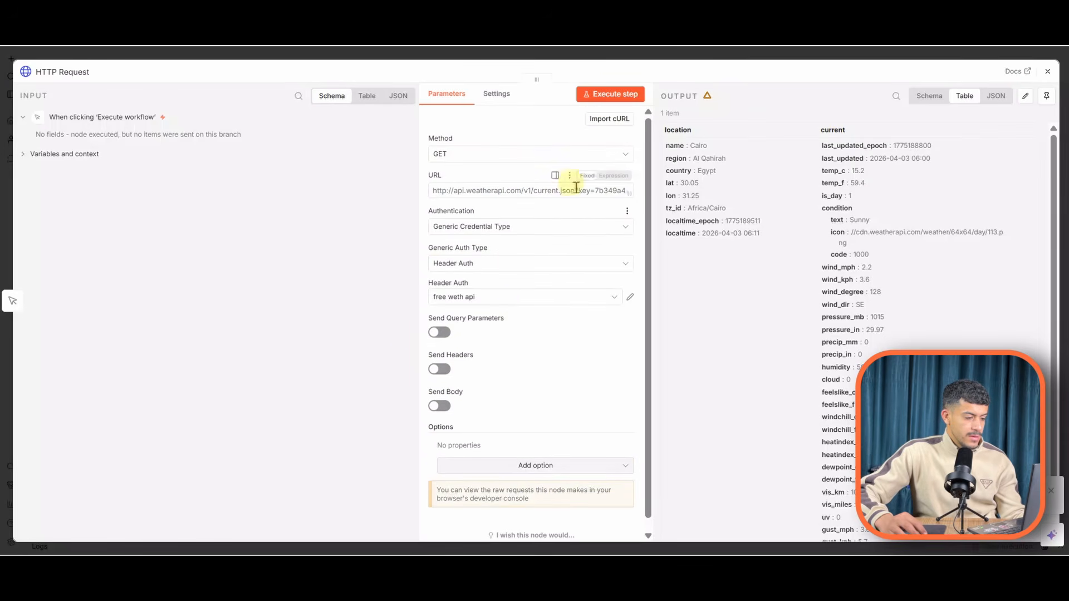
left_click(589, 192)
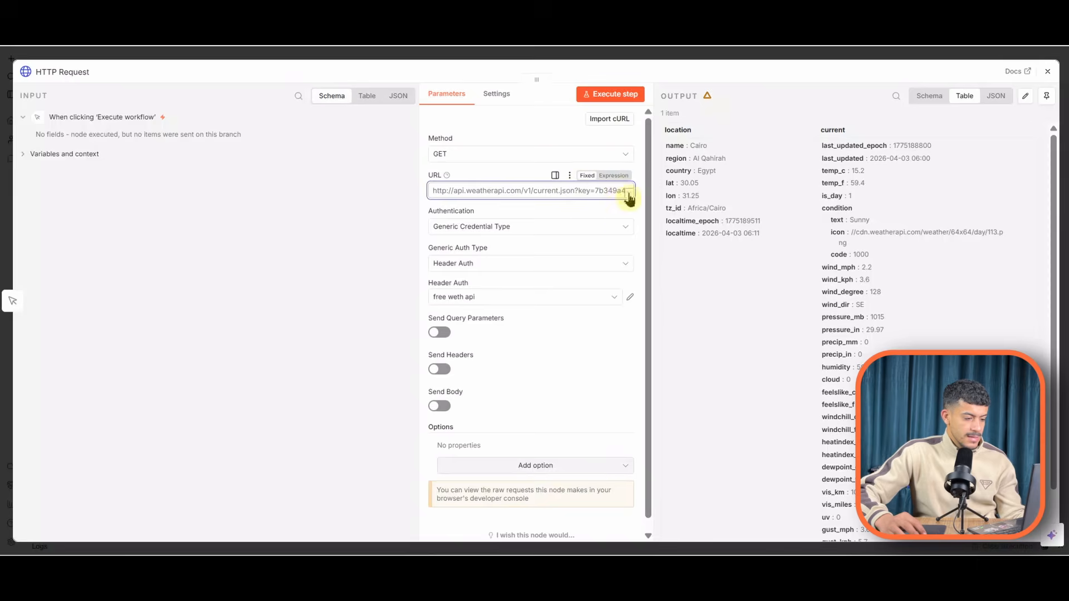
left_click(629, 198)
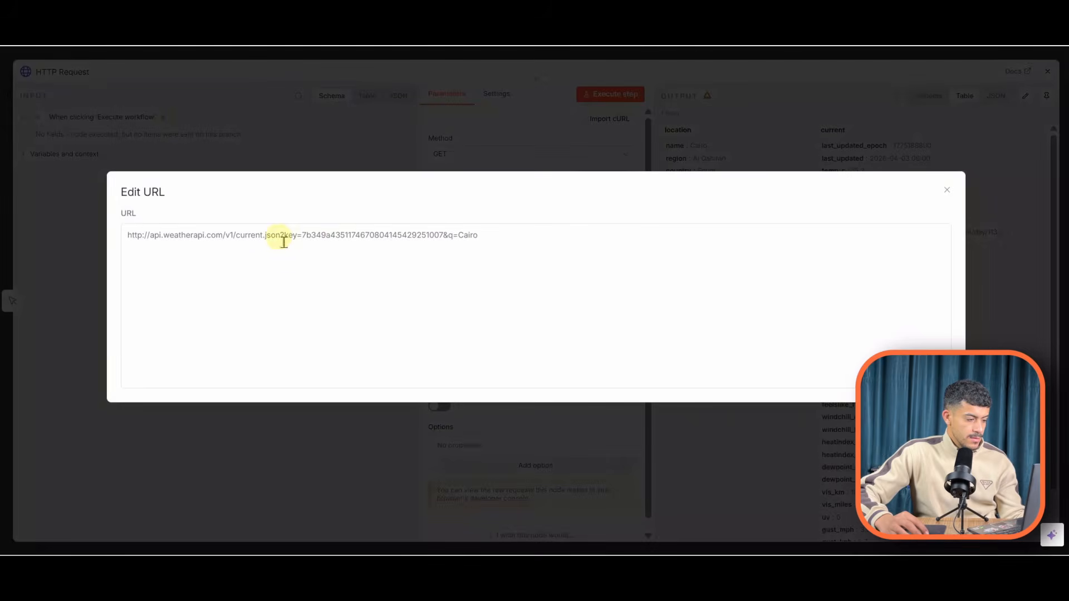
left_click_drag(287, 241, 443, 248)
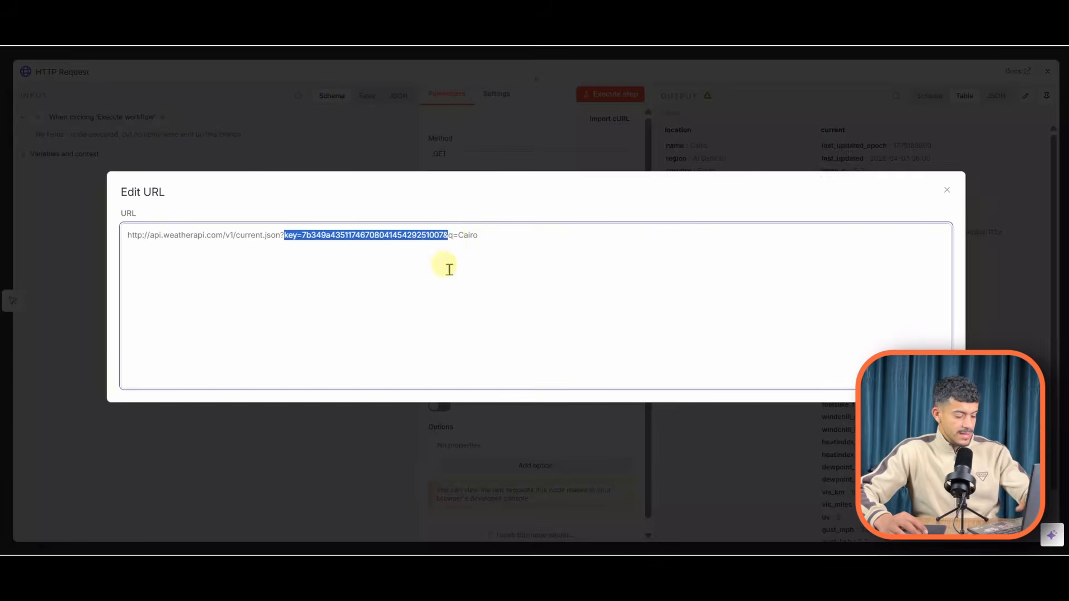
key("BackSpace")
left_click(367, 165)
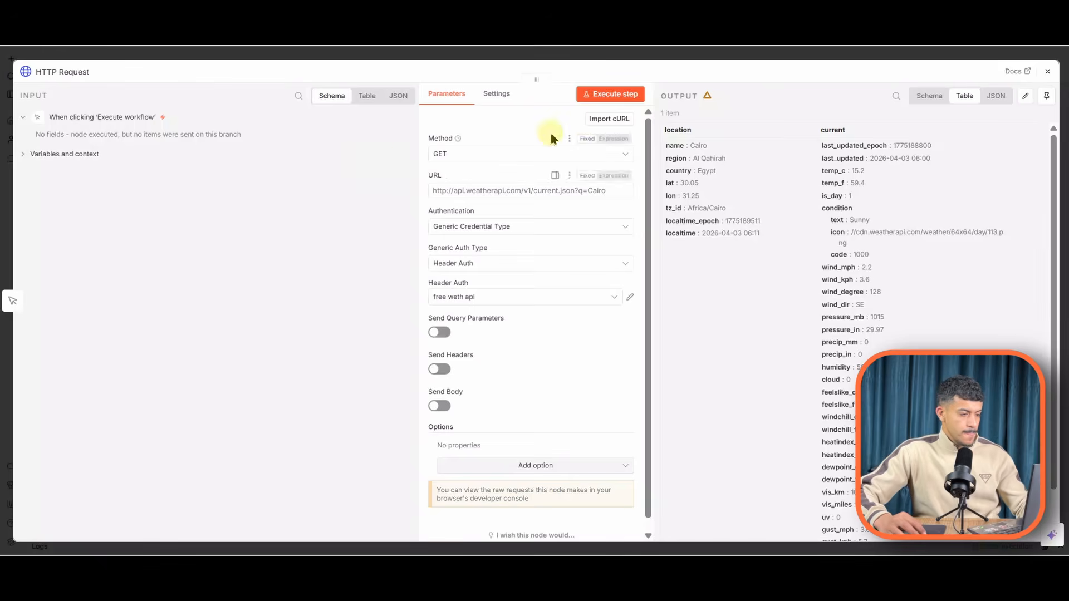
Execute the HTTP Request node using the Header Auth credential and return to the workflow canvas
left_click(600, 100)
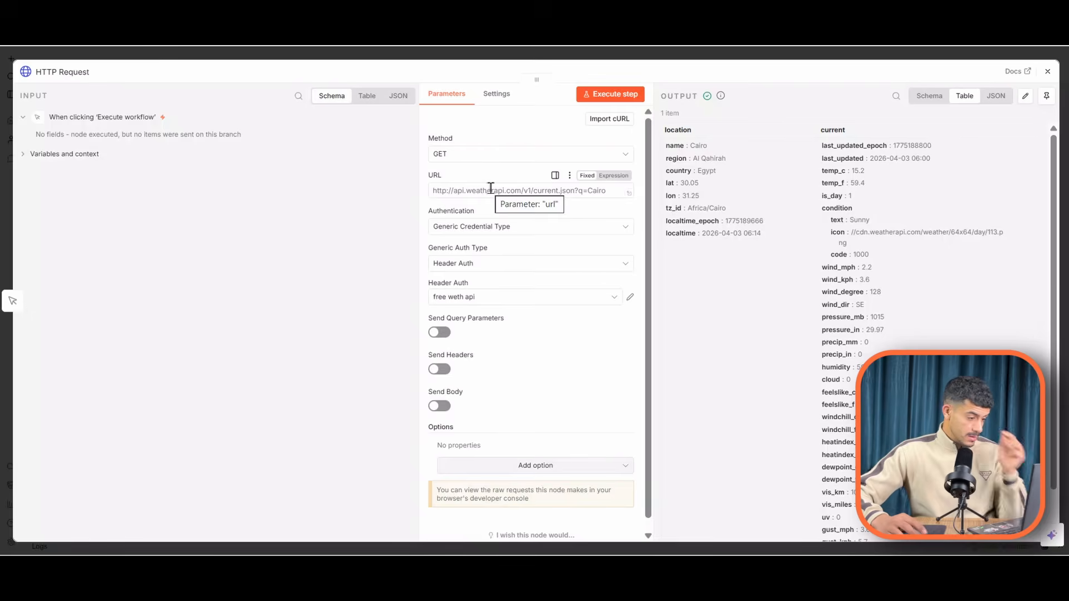
scroll(515, 282, "down", 1)
scroll(508, 272, "up", 1)
key("Escape")
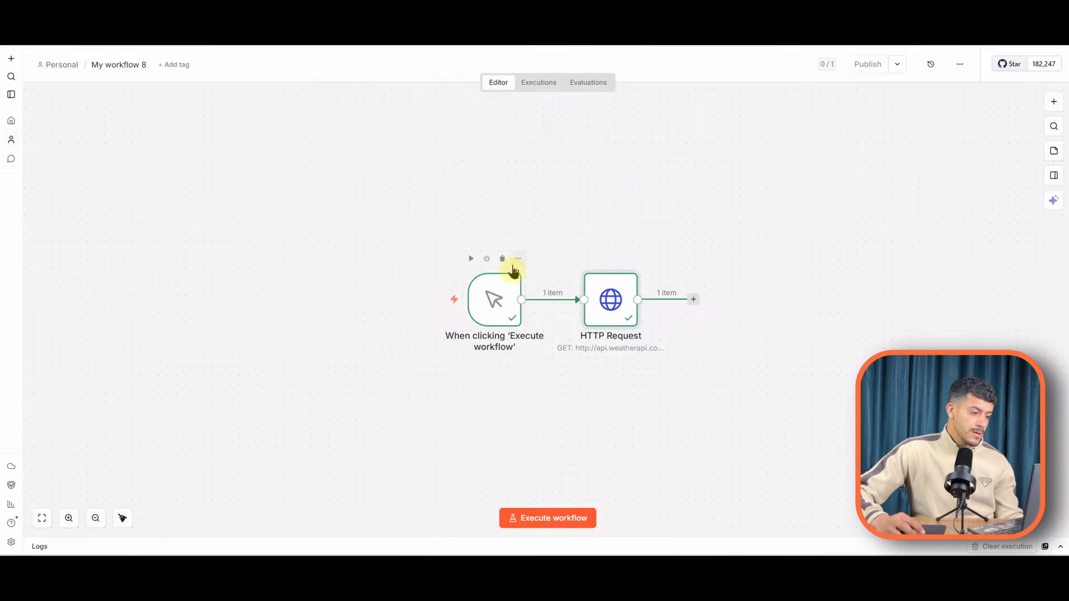
Switch to the Excalidraw diagram and undo the recent moves until the URL text and the green /current.json highlight are restored
key("ctrl+Tab")
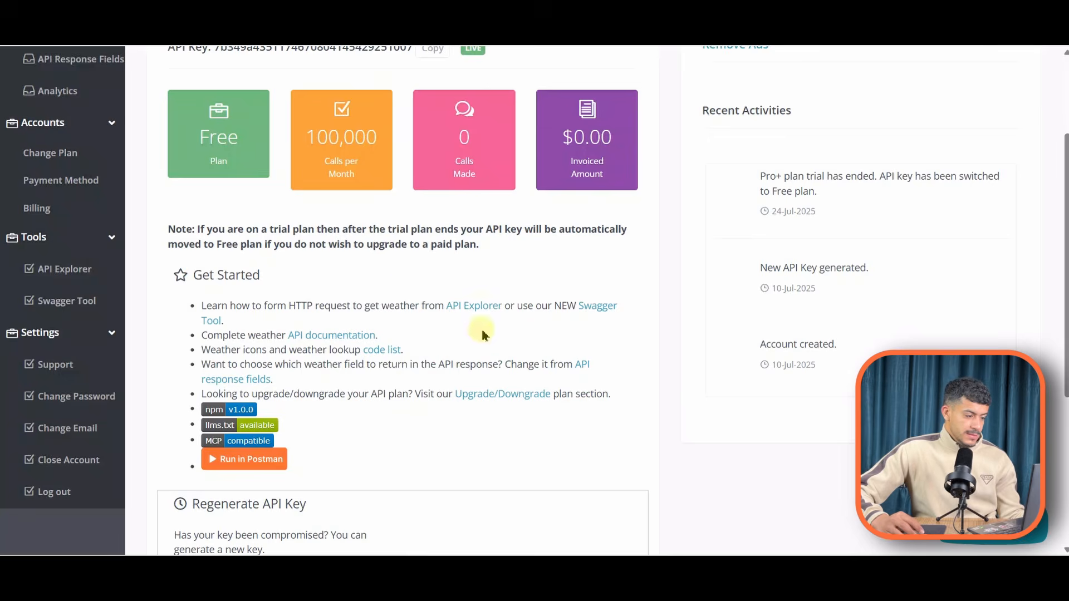
key("ctrl+Tab")
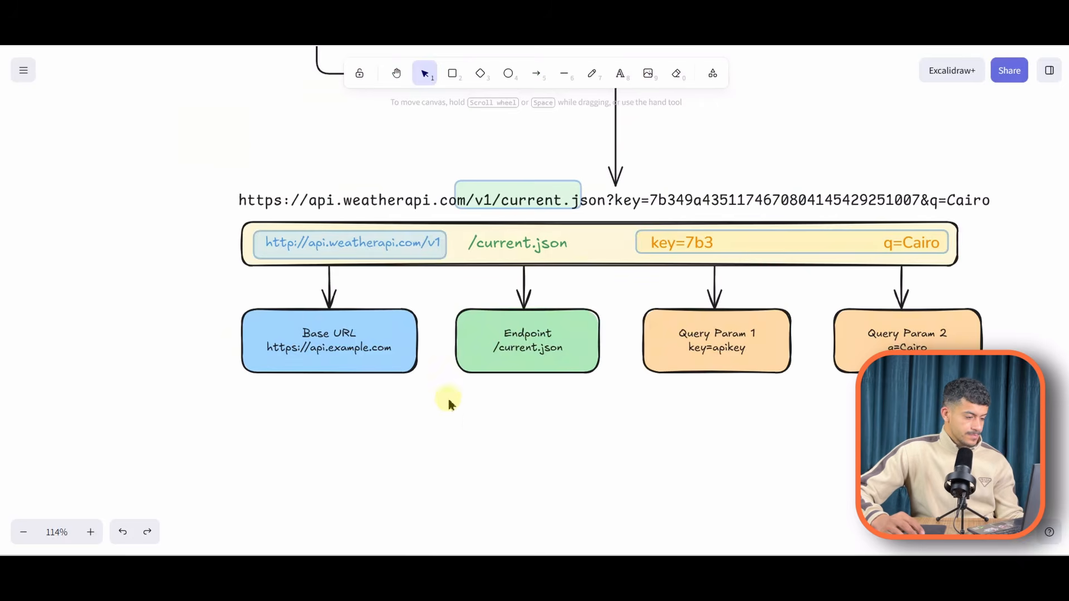
scroll(736, 247, "down", 1)
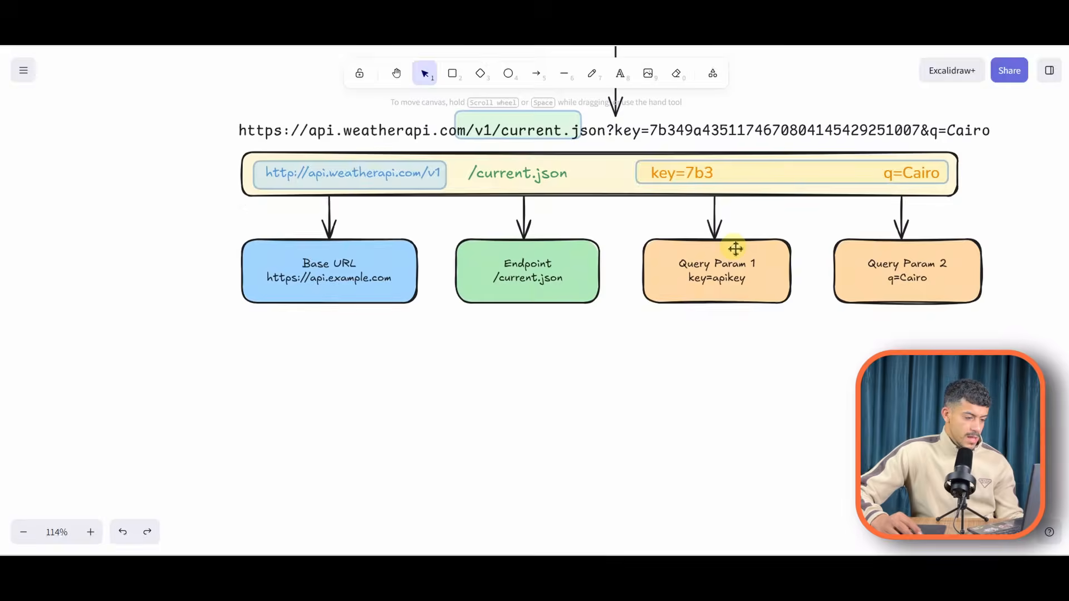
scroll(734, 250, "up", 1)
left_click_drag(534, 202, 559, 243)
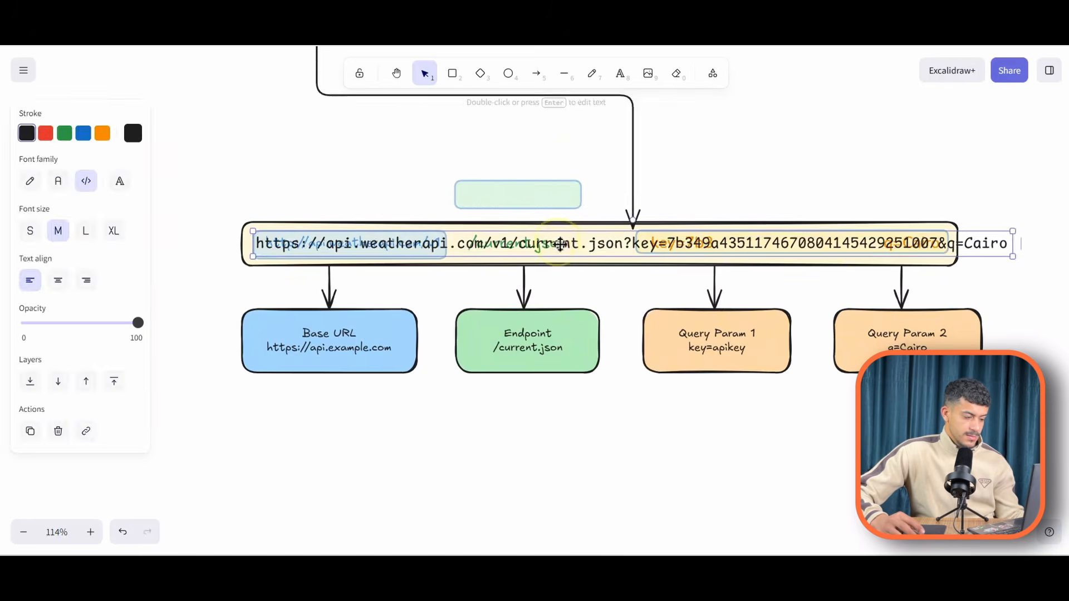
key("ctrl+z")
key("ctrl+z")
key("ctrl+z")
key("ctrl+z")
key("ctrl+z")
key("ctrl+z")
key("ctrl+z")
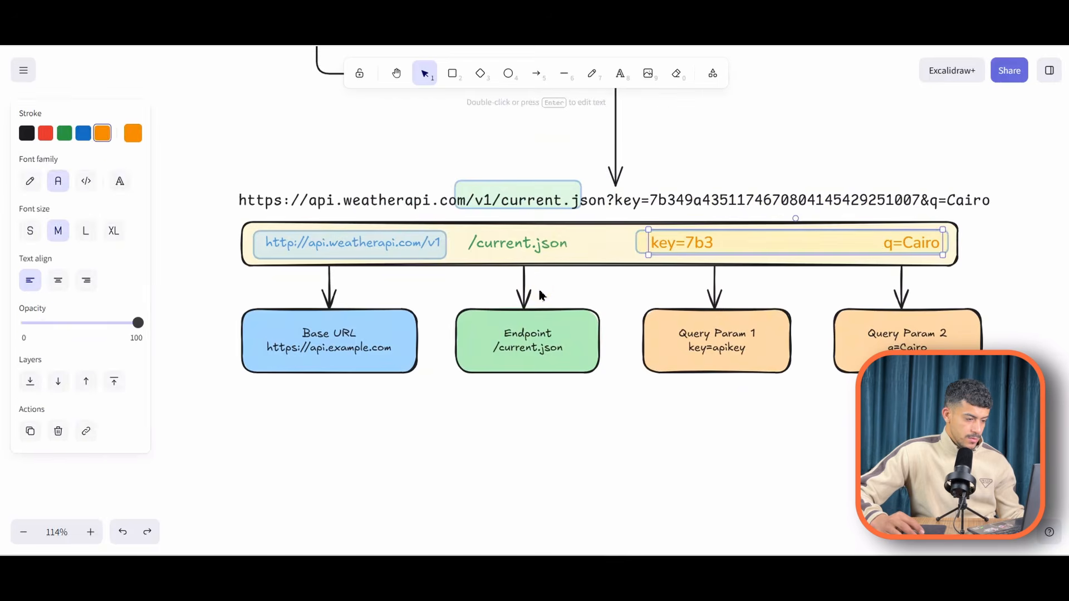
key("ctrl+z")
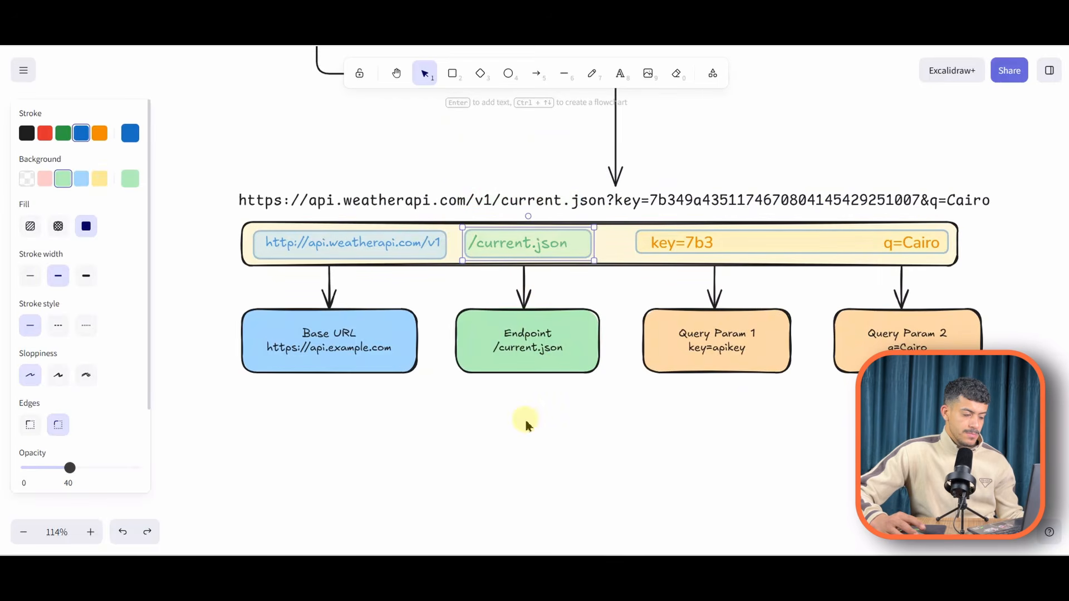
Examine the REST API diagram, from the HTTP methods down to the breakdown of the GET request URL
scroll(517, 418, "down", 2, "ctrl")
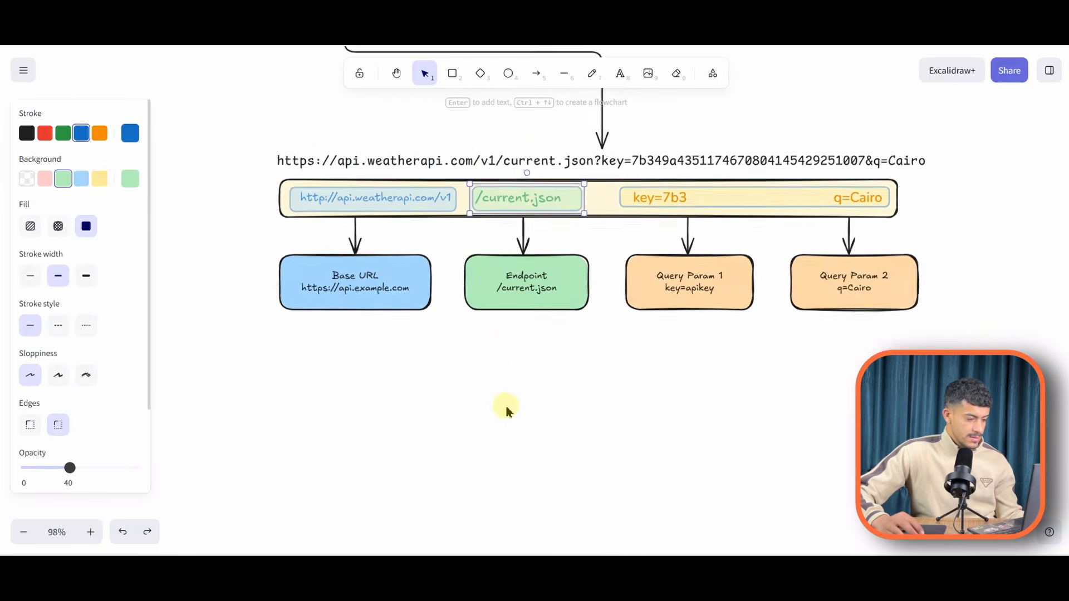
scroll(505, 401, "up", 3)
scroll(357, 279, "up", 4, "ctrl")
scroll(354, 269, "down", 8, "ctrl")
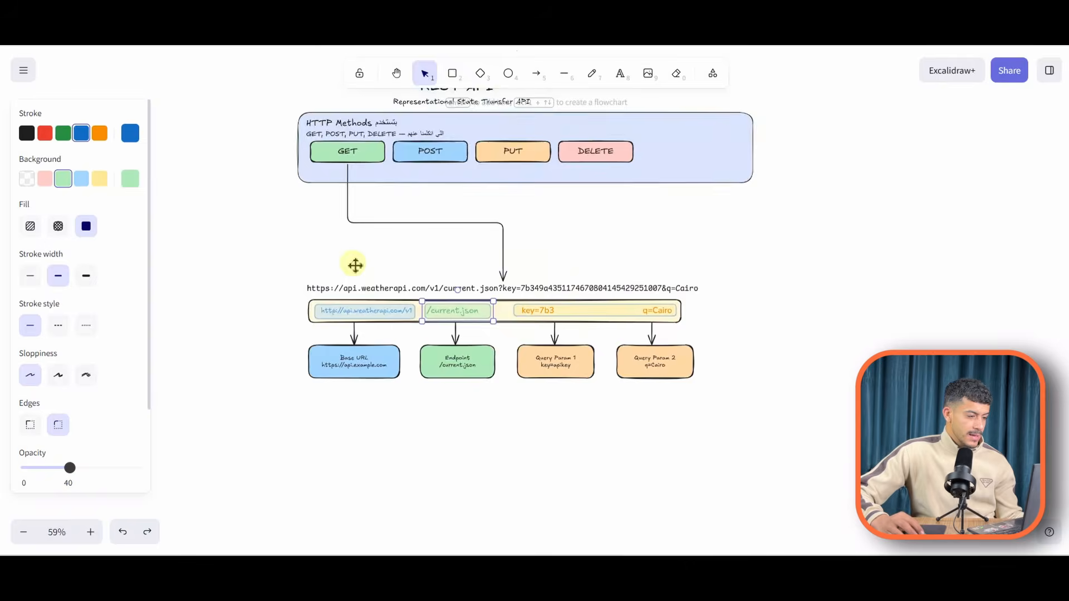
scroll(356, 264, "down", 1)
scroll(633, 211, "up", 4)
scroll(634, 211, "down", 1)
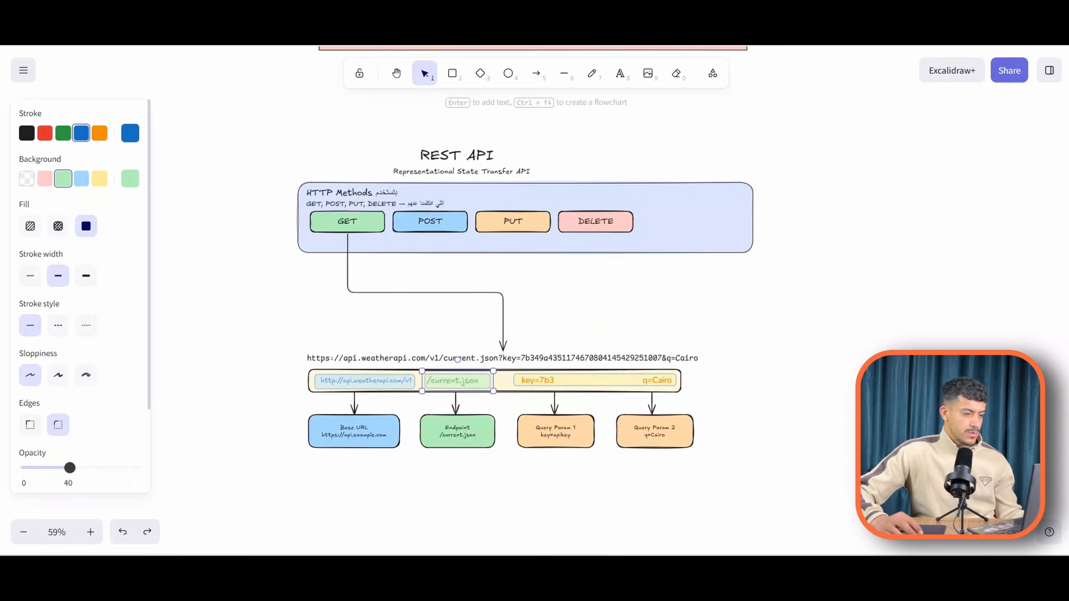
Open the personal Chatwoot site in a new browser tab
key("ctrl+t")
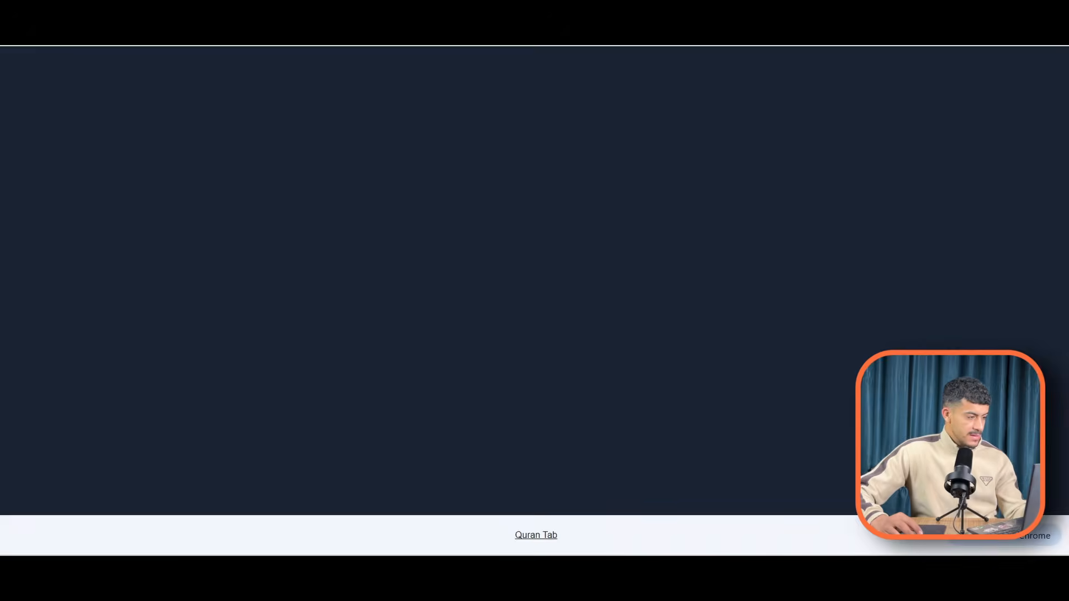
type("c")
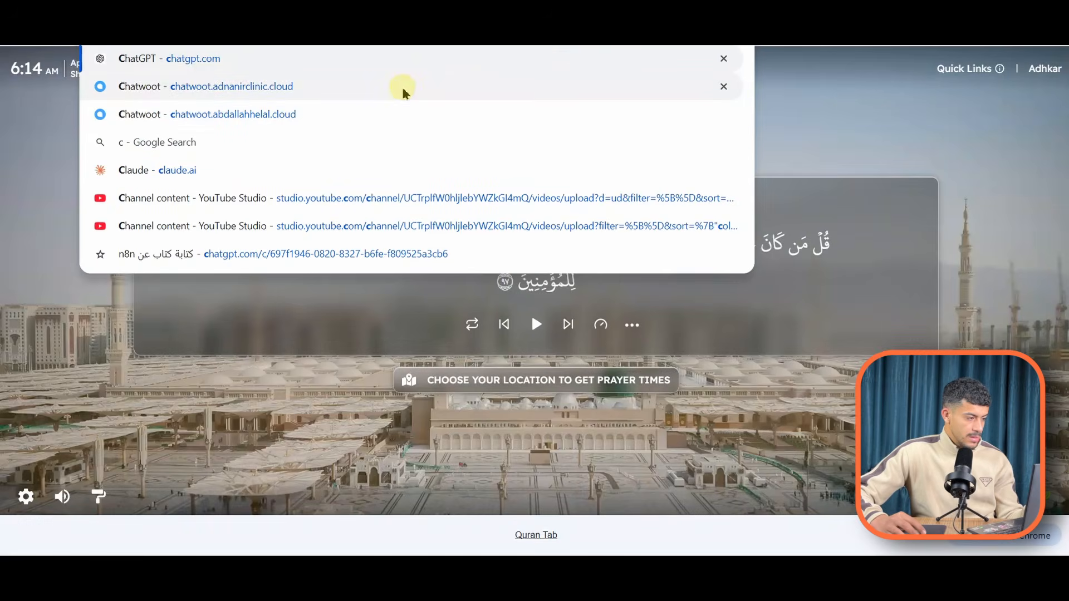
left_click(355, 115)
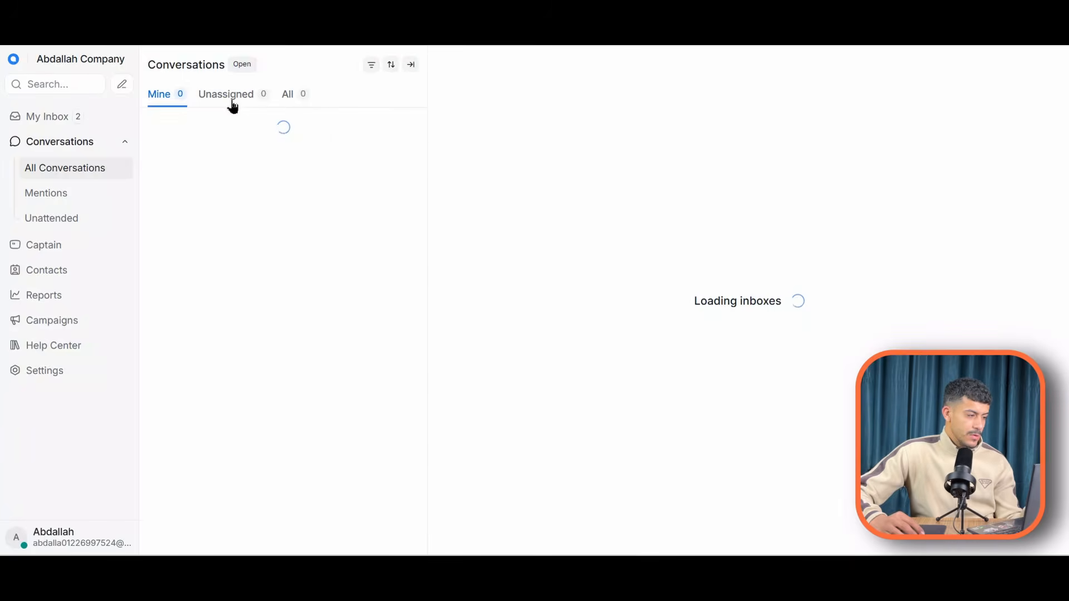
Unassign the conversation in the Mine list by setting its agent to None, and show the unassigned conversations
right_click(232, 131)
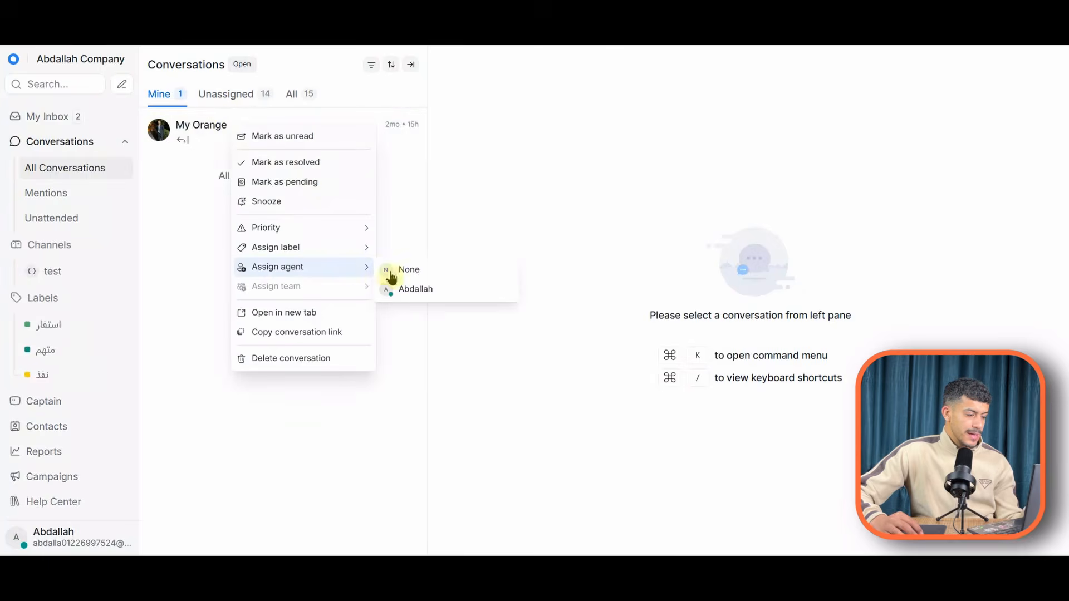
left_click(399, 271)
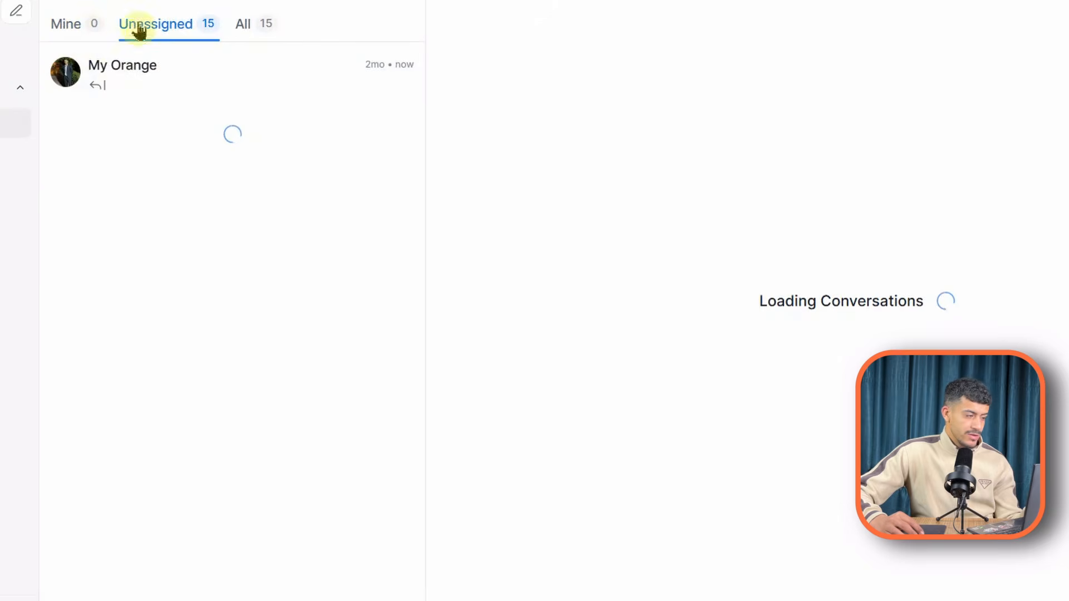
Examine the agent, priority and label options available for the first unassigned conversation
right_click(124, 74)
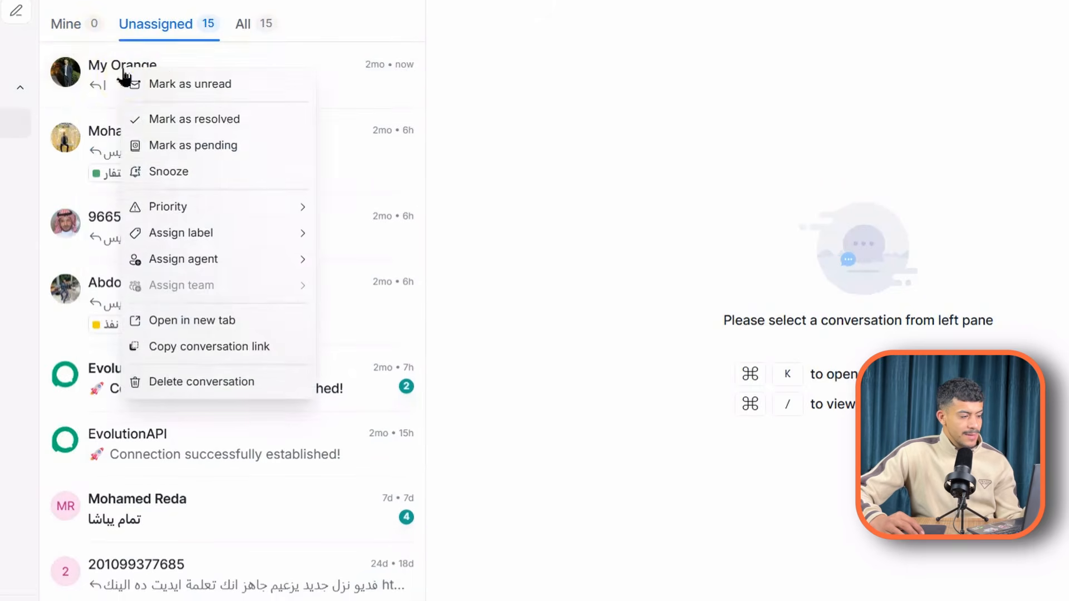
right_click(122, 78)
mouse_move(200, 259)
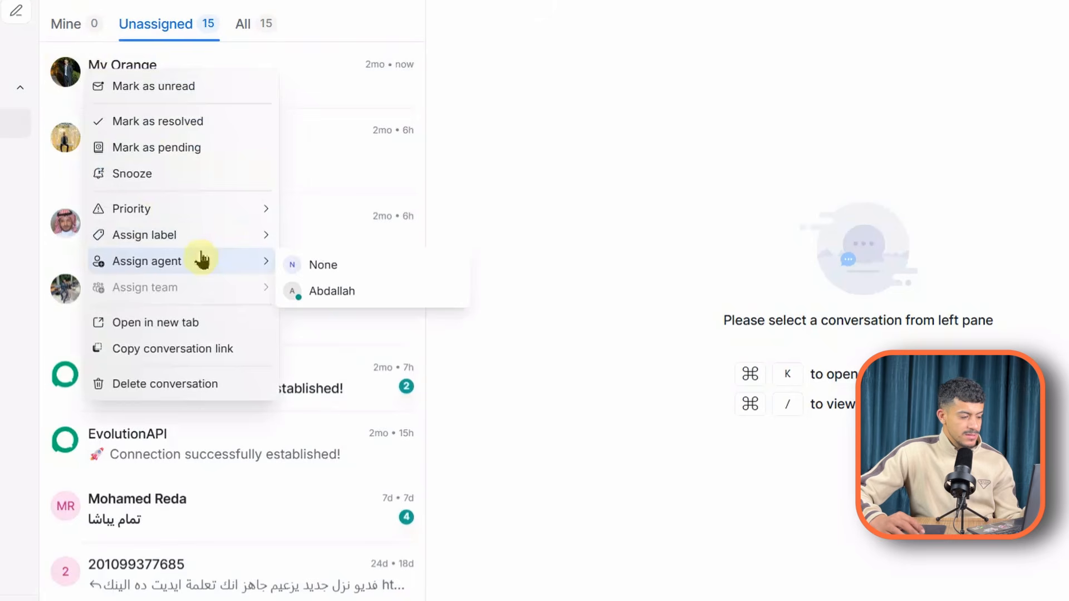
left_click(298, 291)
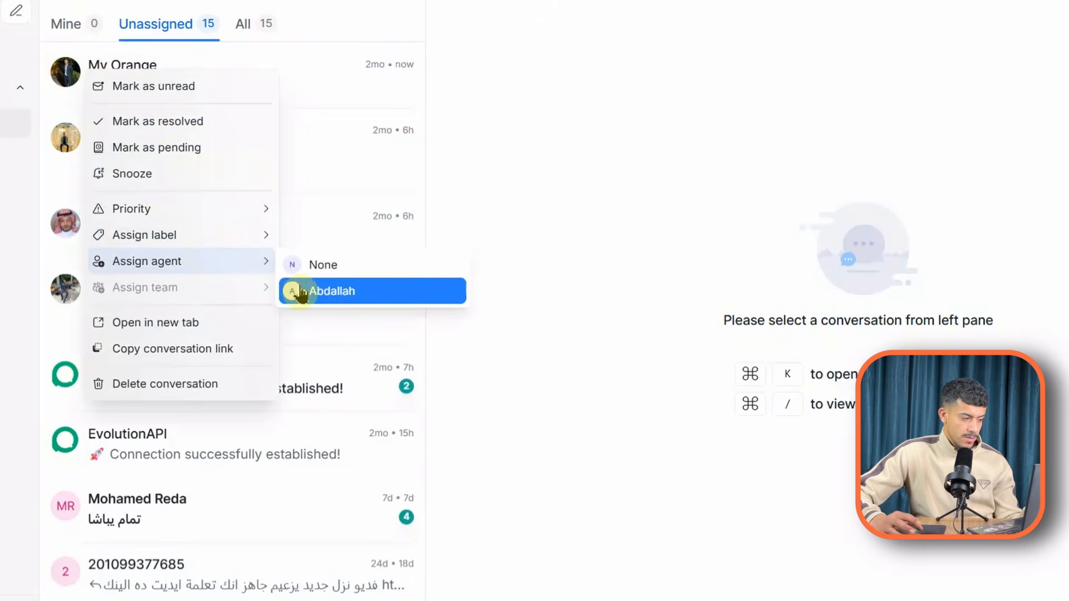
mouse_move(186, 244)
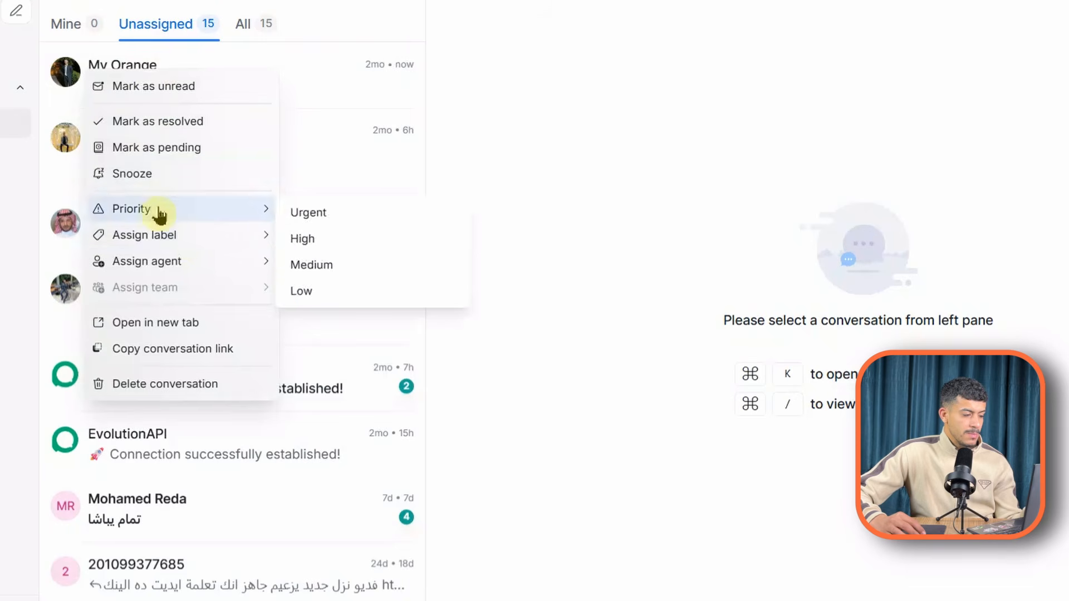
left_click(190, 262)
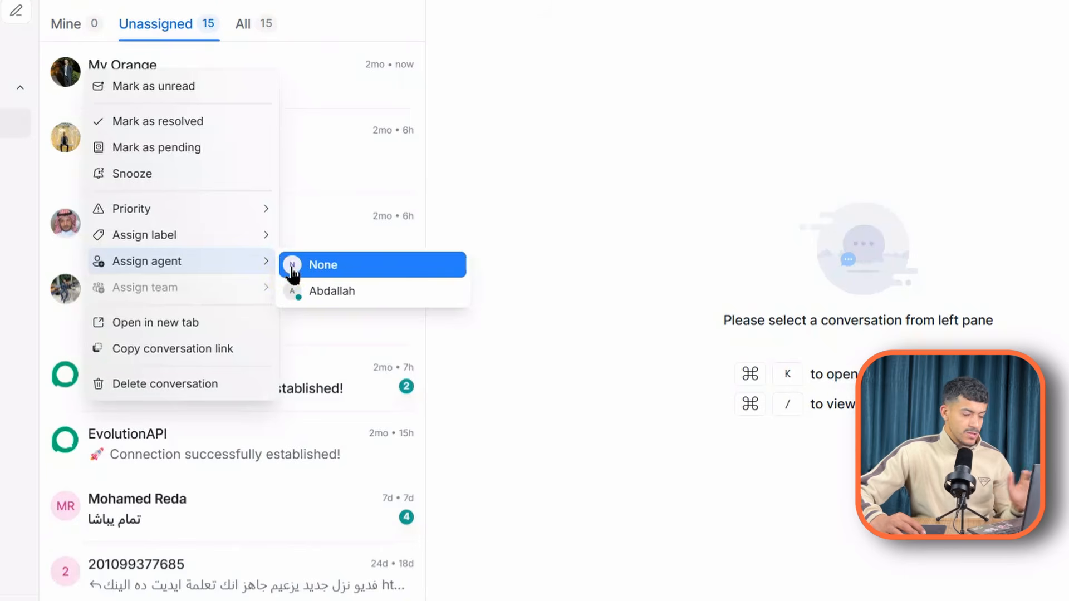
left_click(214, 245)
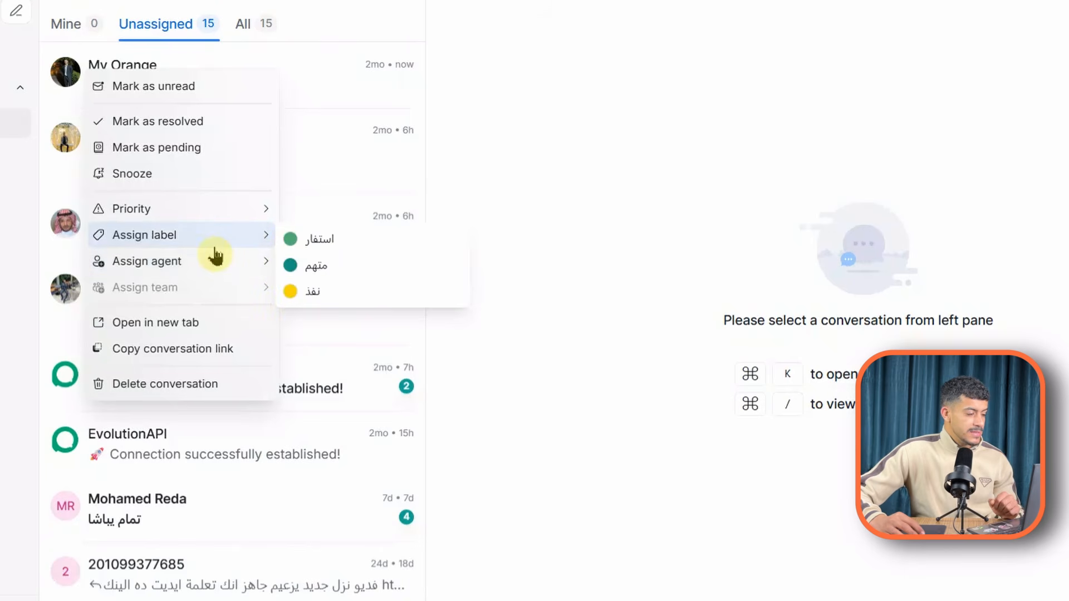
left_click(217, 257)
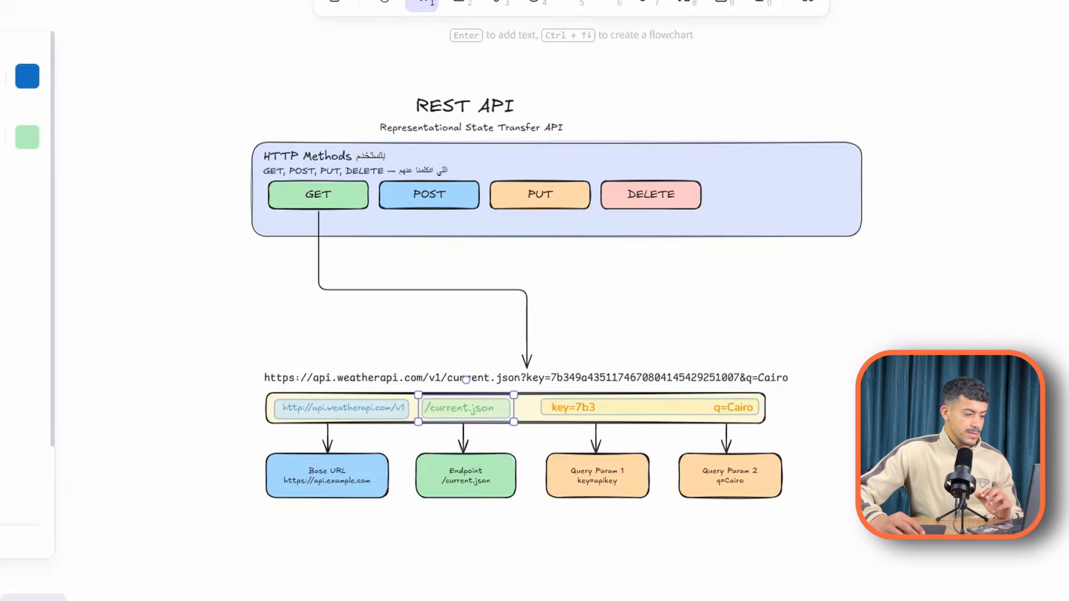
scroll(559, 184, "up", 5)
scroll(560, 183, "up", 2)
scroll(431, 232, "up", 5, "ctrl")
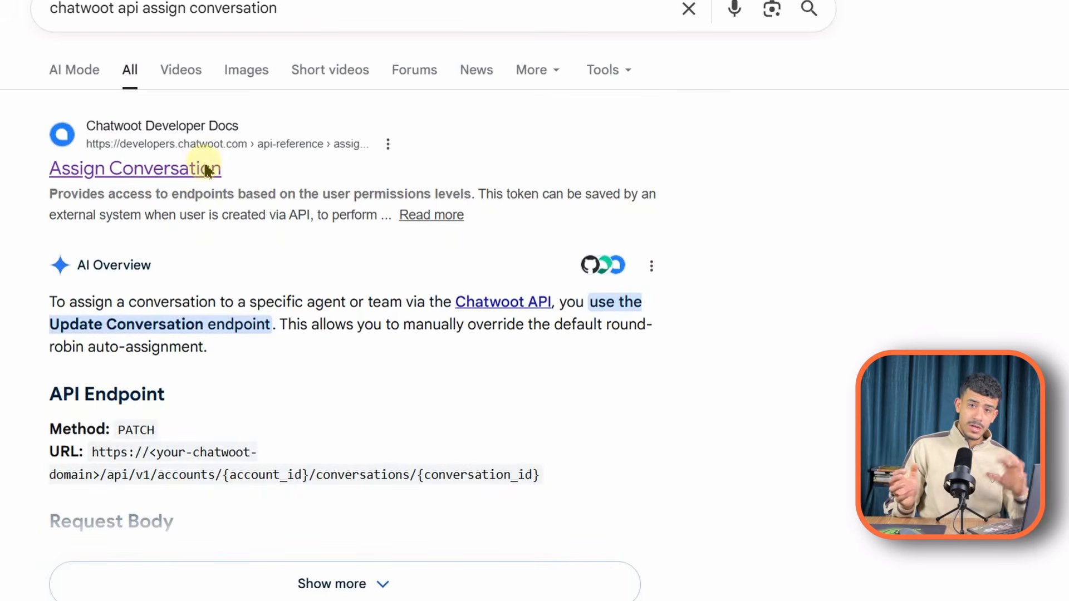
Open the Assign Conversation reference in the Chatwoot Developer Docs and copy its cURL request
left_click(205, 167)
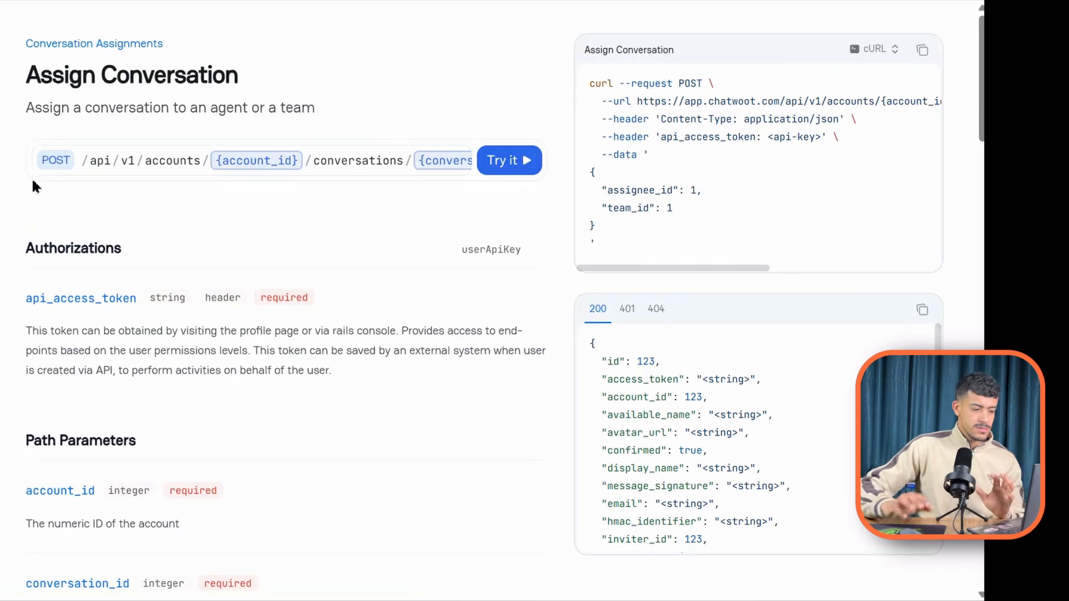
left_click(49, 213)
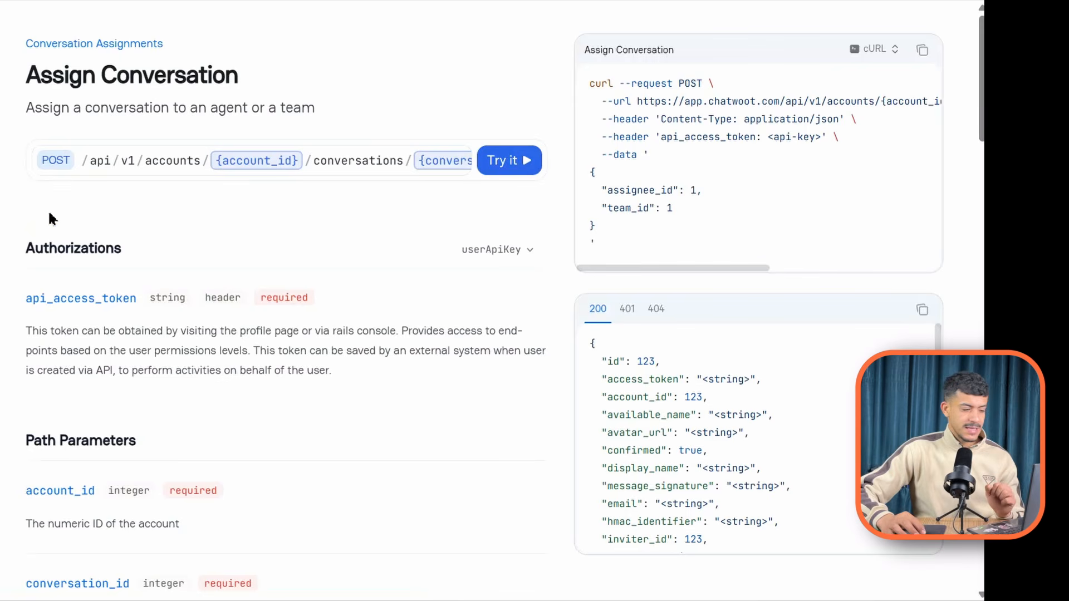
left_click(76, 129)
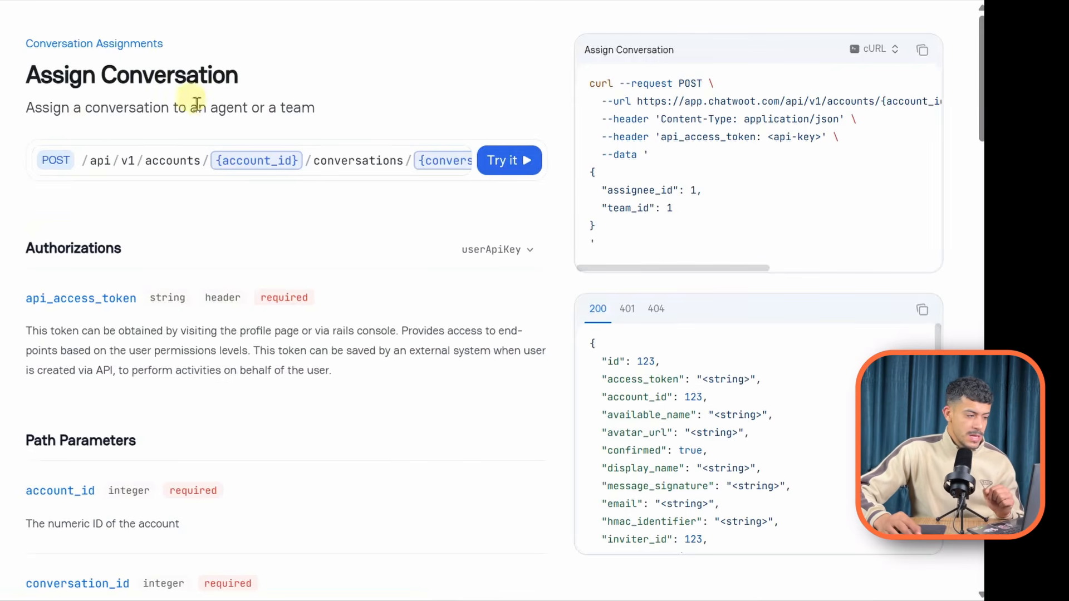
left_click_drag(599, 81, 703, 238)
left_click(718, 246)
left_click_drag(631, 261, 593, 81)
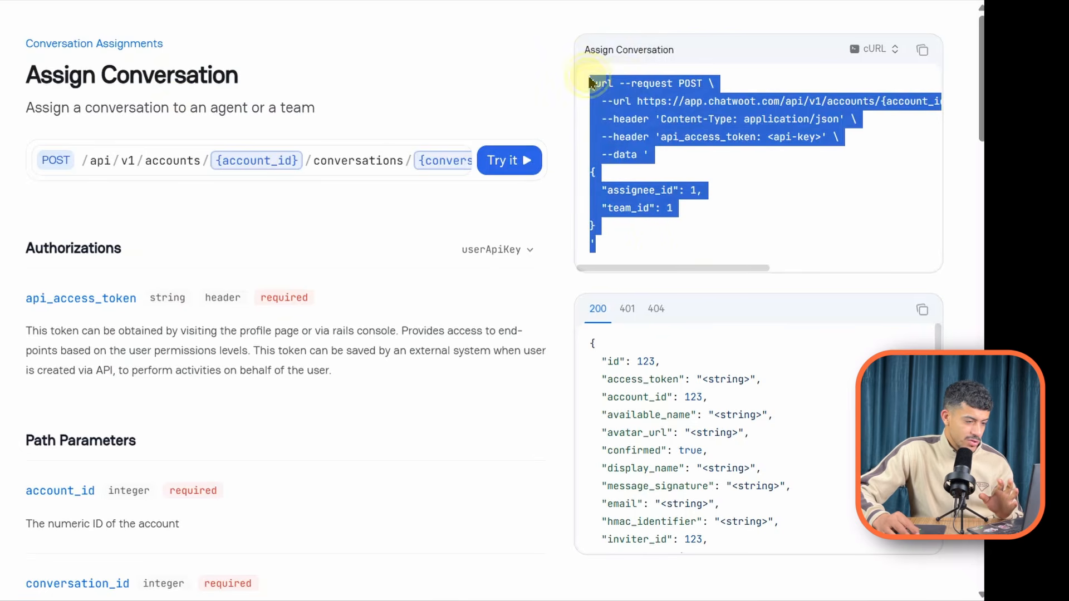
left_click(658, 264)
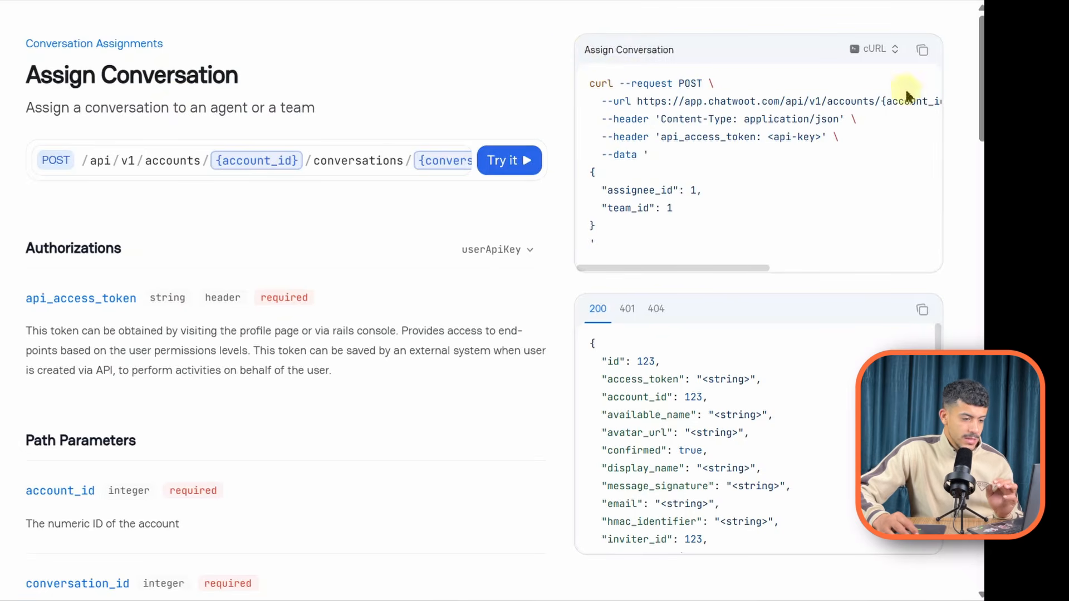
left_click(923, 49)
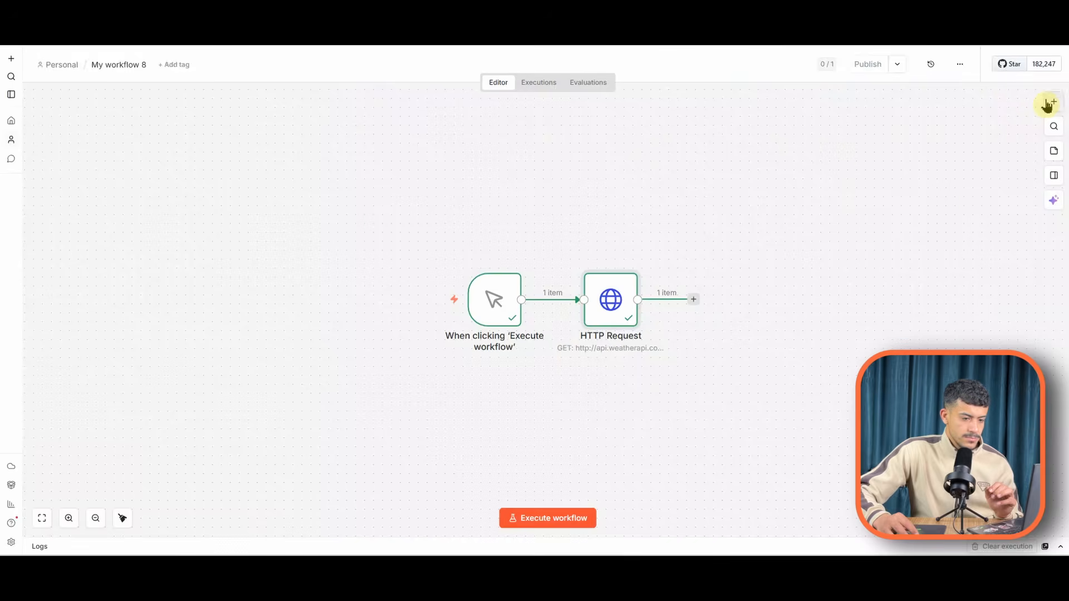
Switch to the n8n workflow, add a second HTTP Request node and import the copied Assign Conversation cURL command into it
type("h")
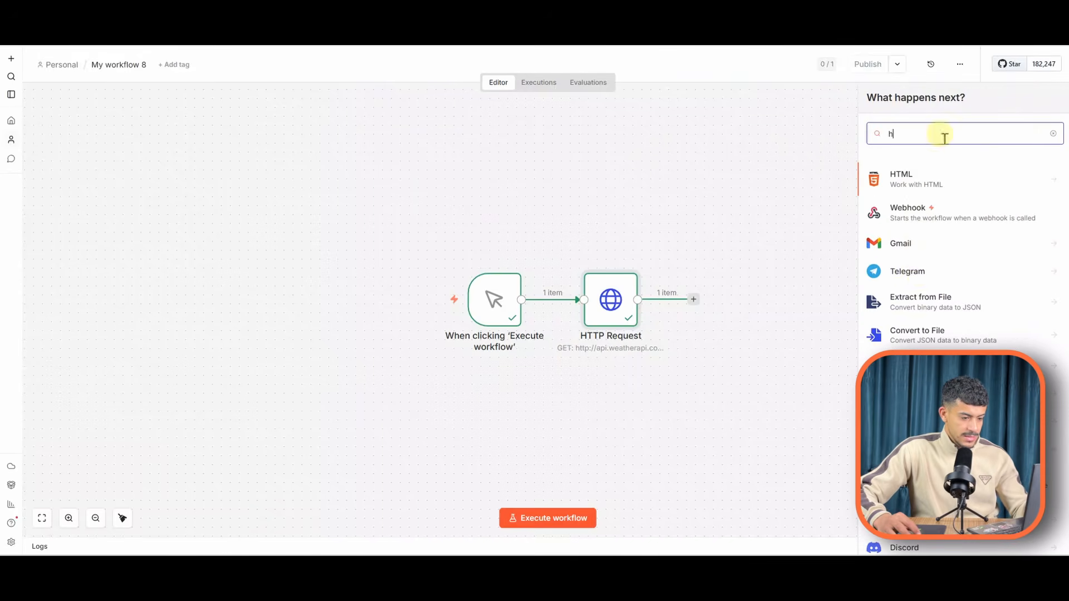
left_click(946, 485)
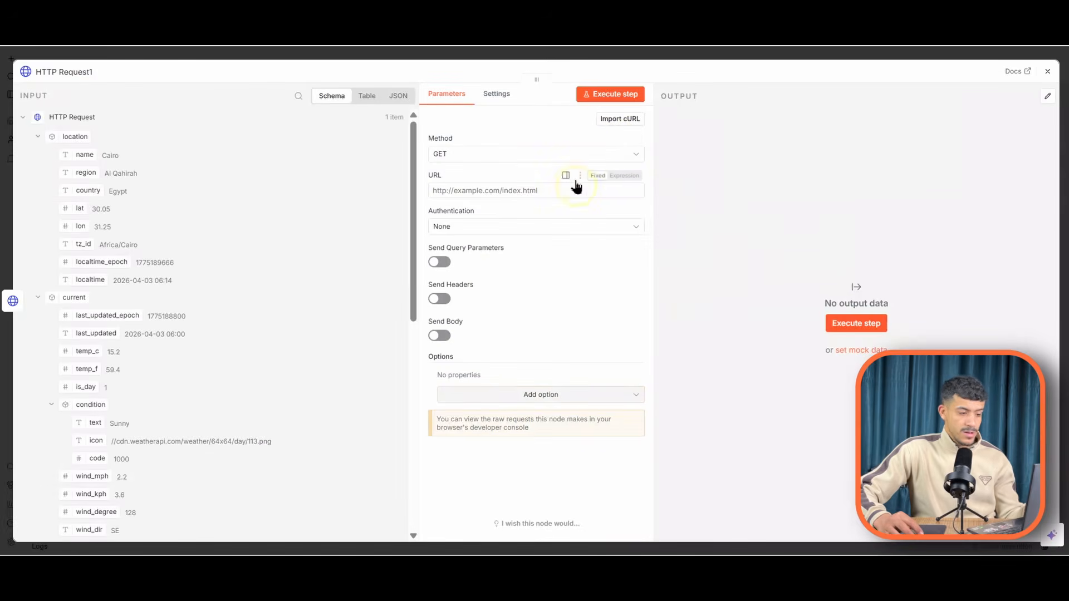
left_click(618, 119)
key("ctrl+v")
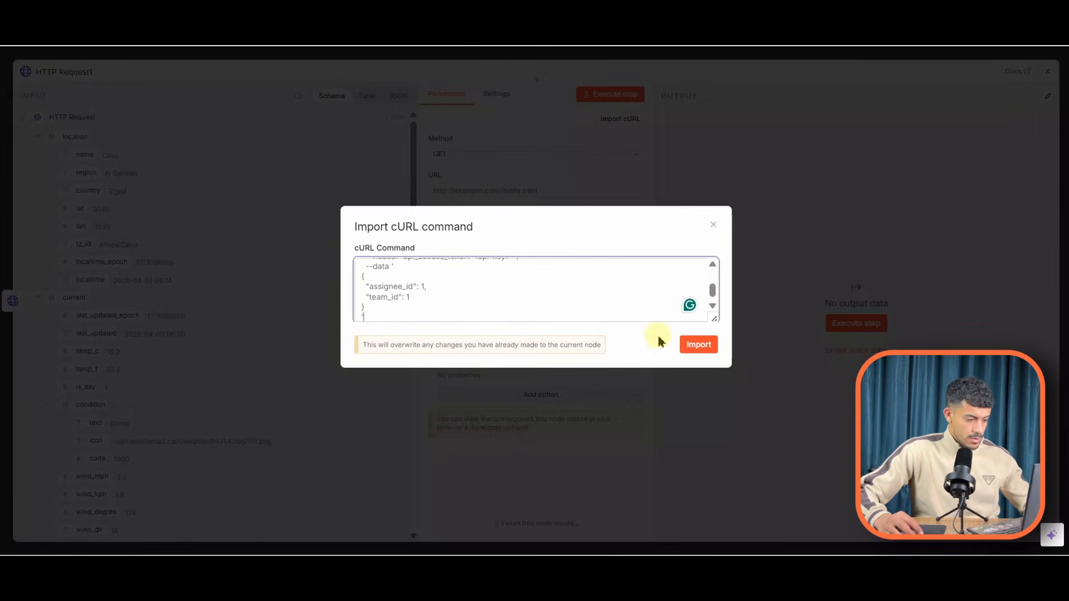
left_click(684, 345)
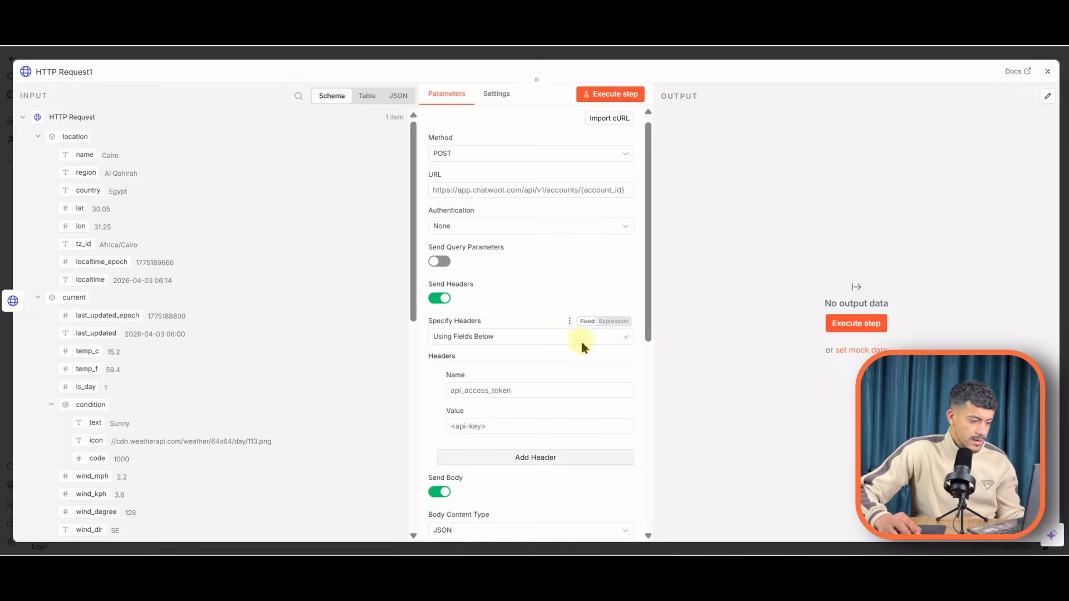
Copy the access token from the Chatwoot profile settings and paste it as the api_access_token header value in the n8n node
scroll(580, 346, "down", 2)
double_click(465, 356)
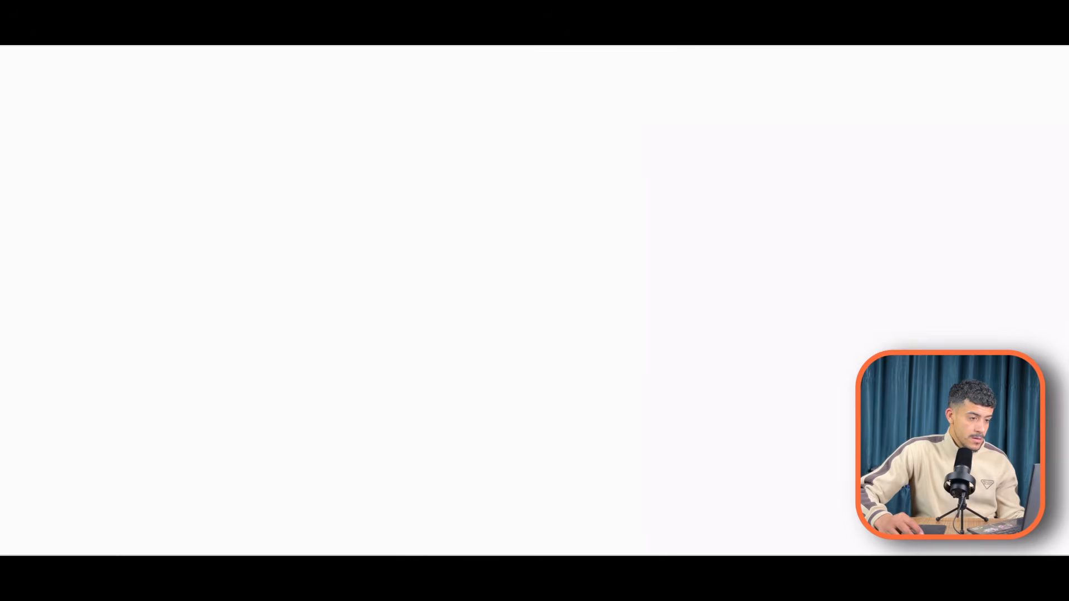
left_click(61, 535)
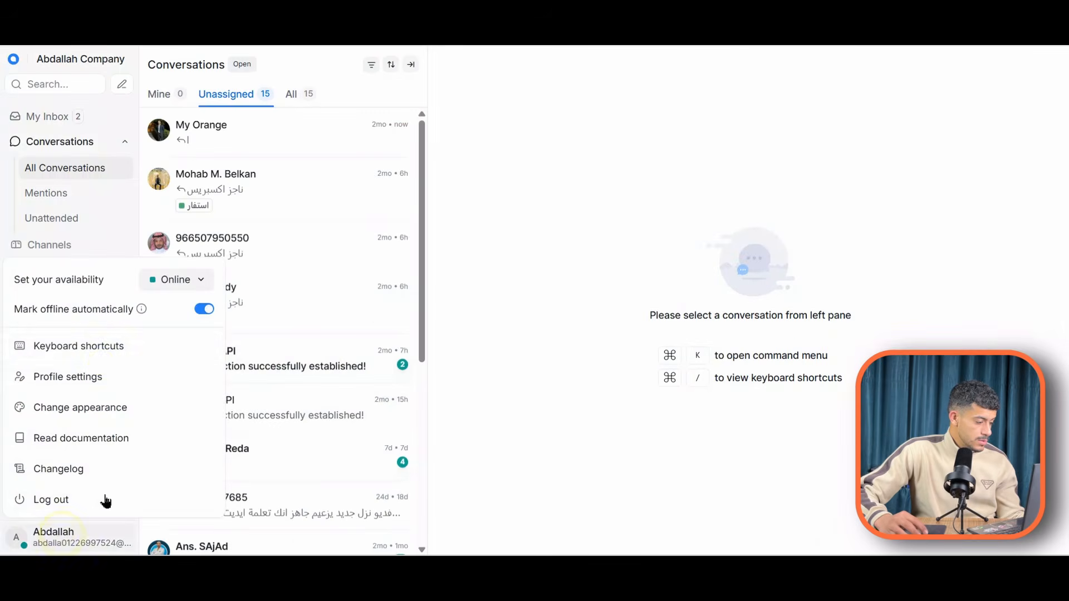
left_click(95, 377)
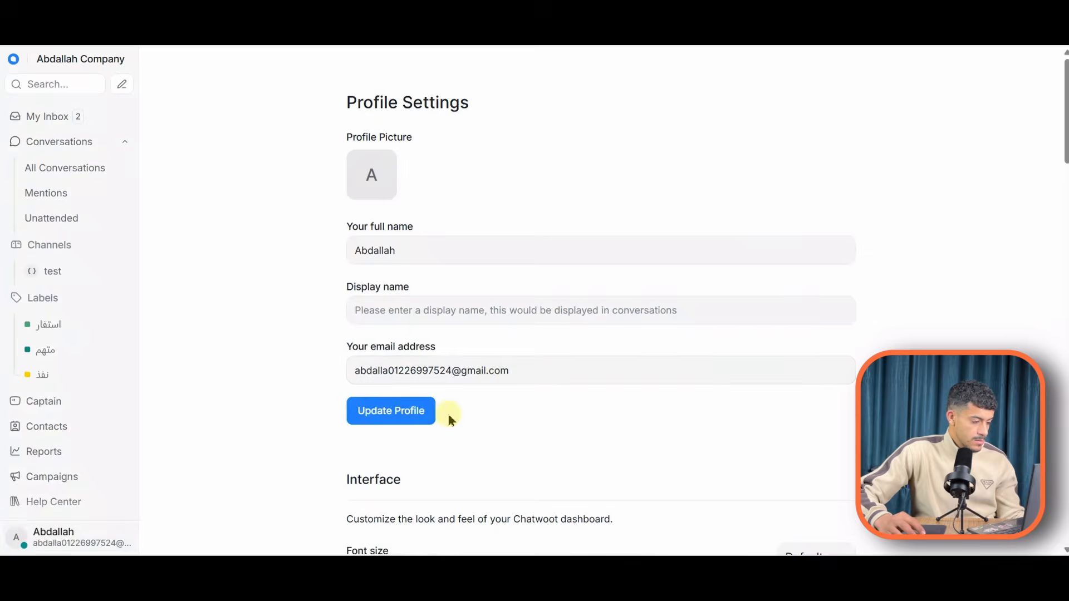
scroll(451, 419, "down", 20)
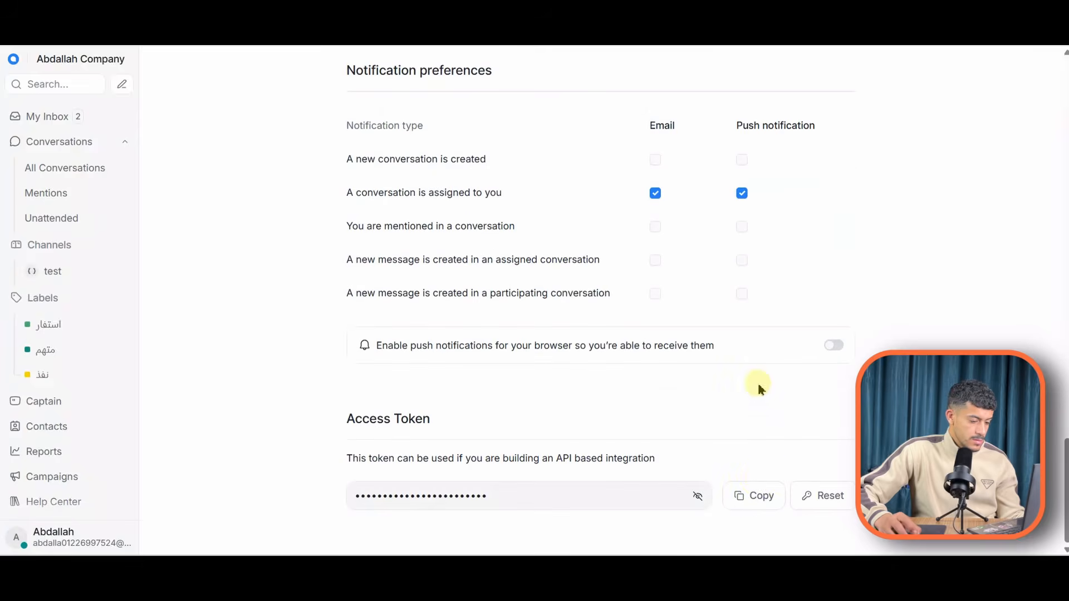
left_click(759, 494)
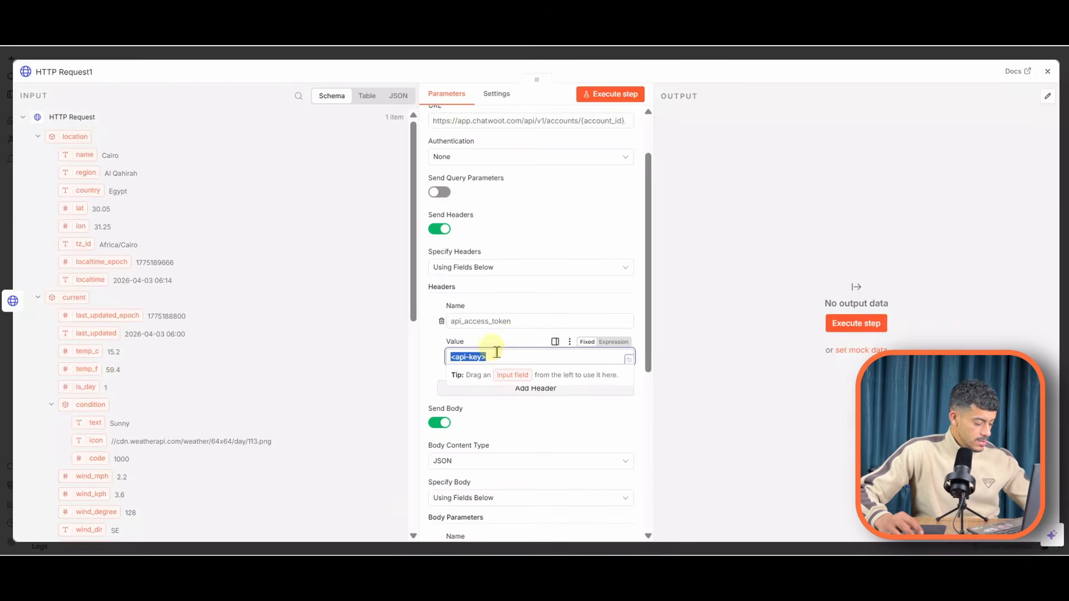
key("ctrl+v")
left_click(436, 364)
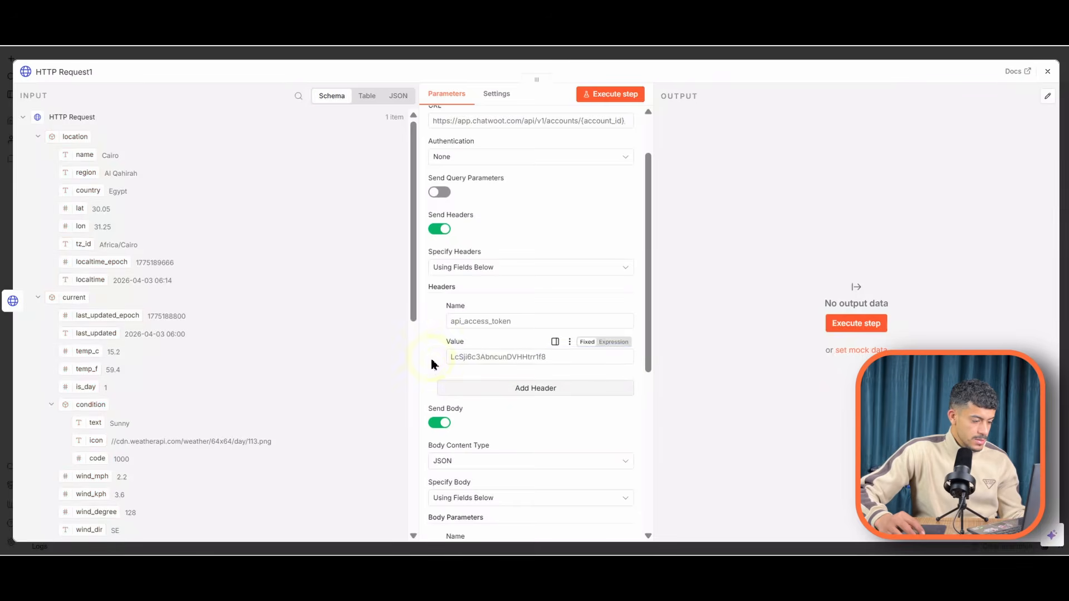
Remove the team_id parameter from the request body
scroll(569, 361, "down", 3)
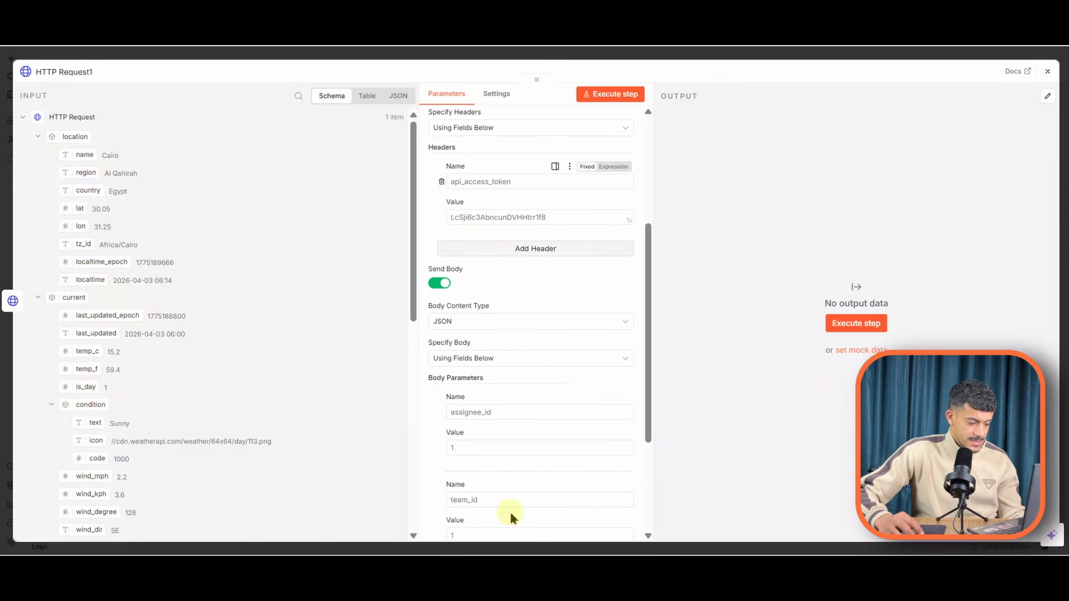
left_click(442, 499)
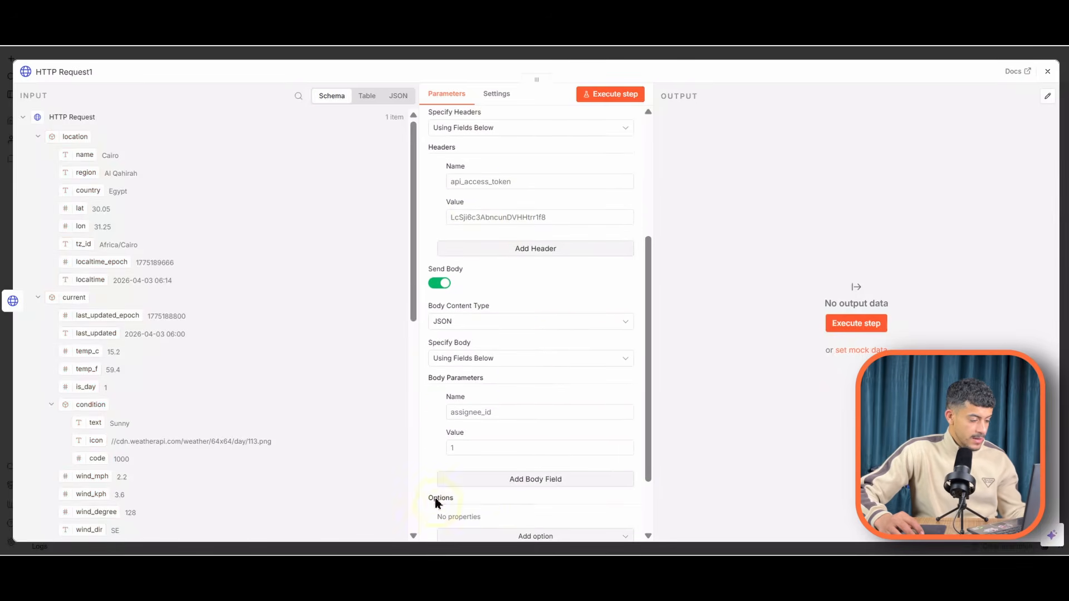
Open the request URL in the expanded editor and replace its {conversation_id} placeholder with 3
scroll(449, 415, "up", 5)
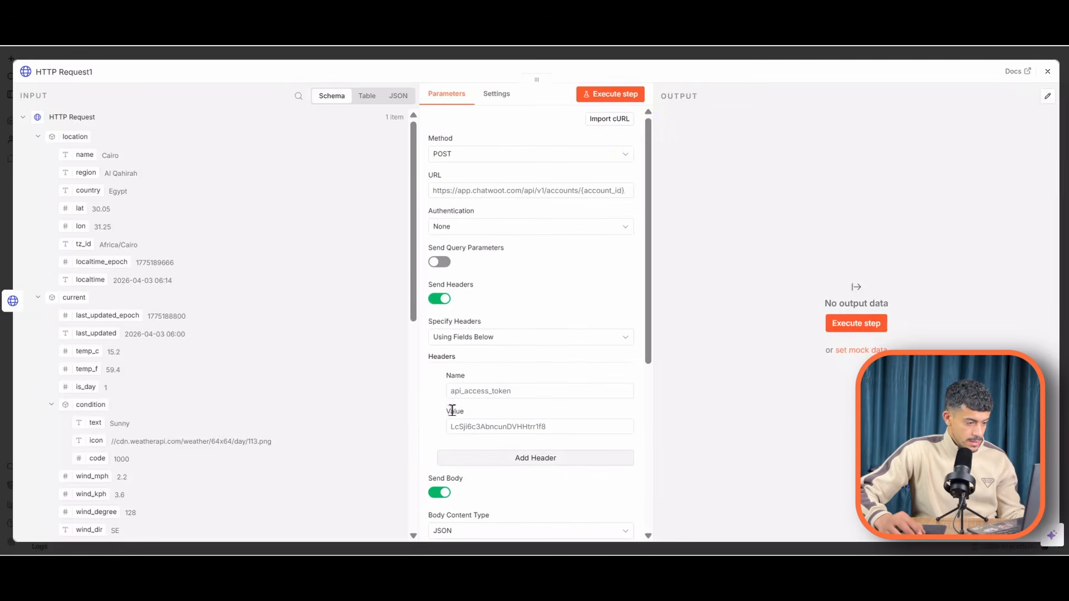
left_click(629, 196)
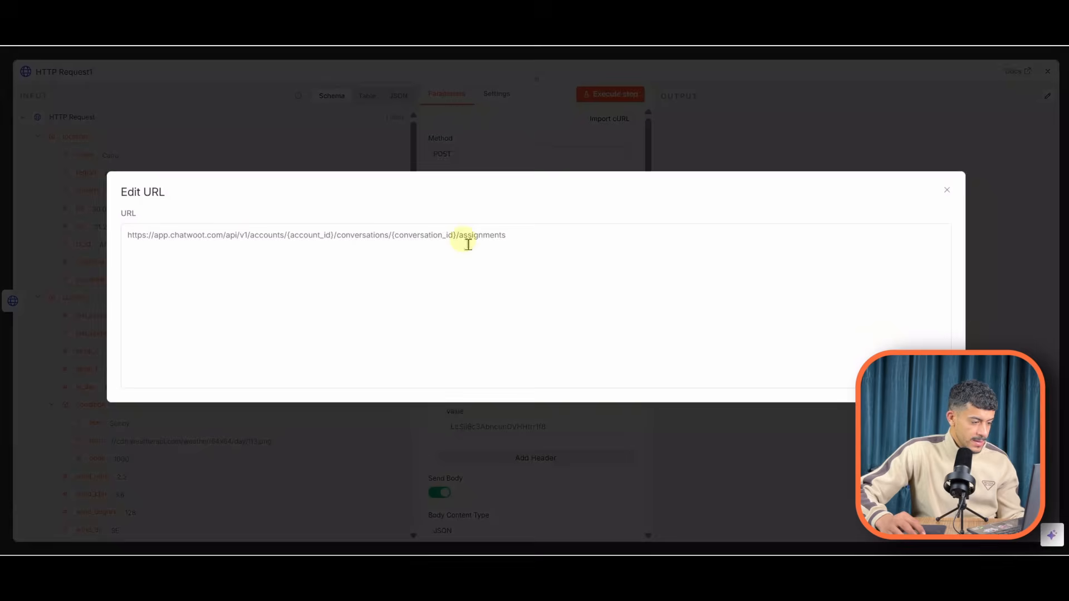
double_click(407, 235)
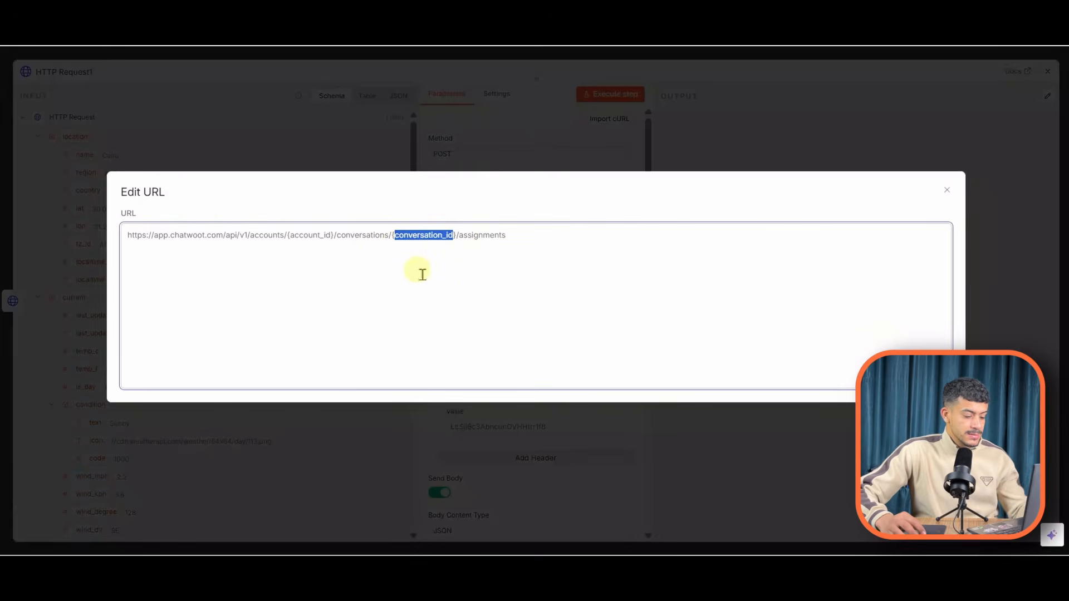
key("BackSpace")
key("BackSpace")
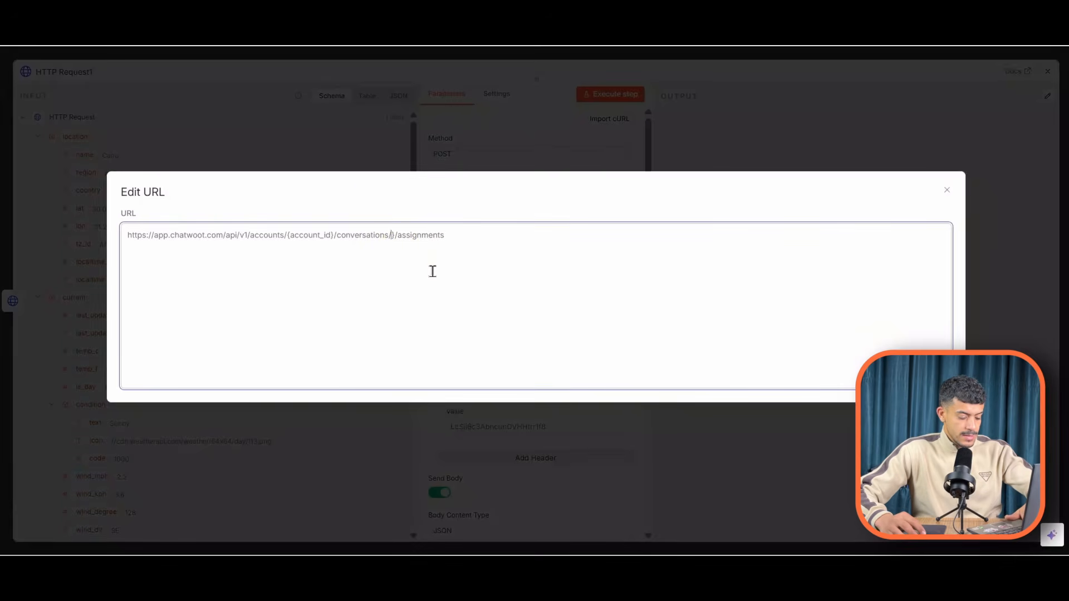
type("3")
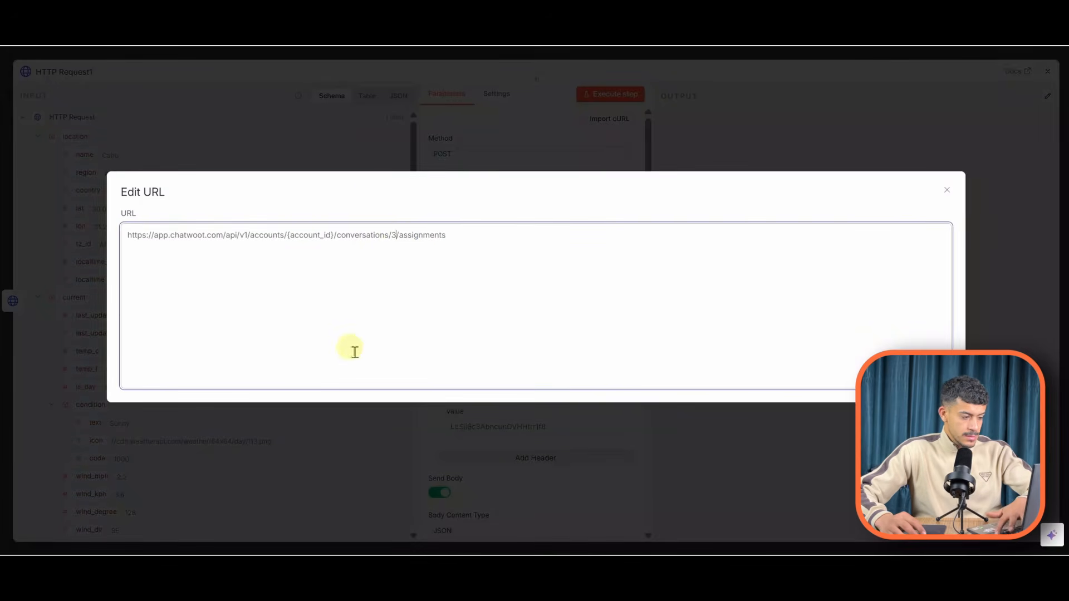
Replace the {account_id} placeholder in the request URL with 1
double_click(311, 236)
key("BackSpace")
key("BackSpace")
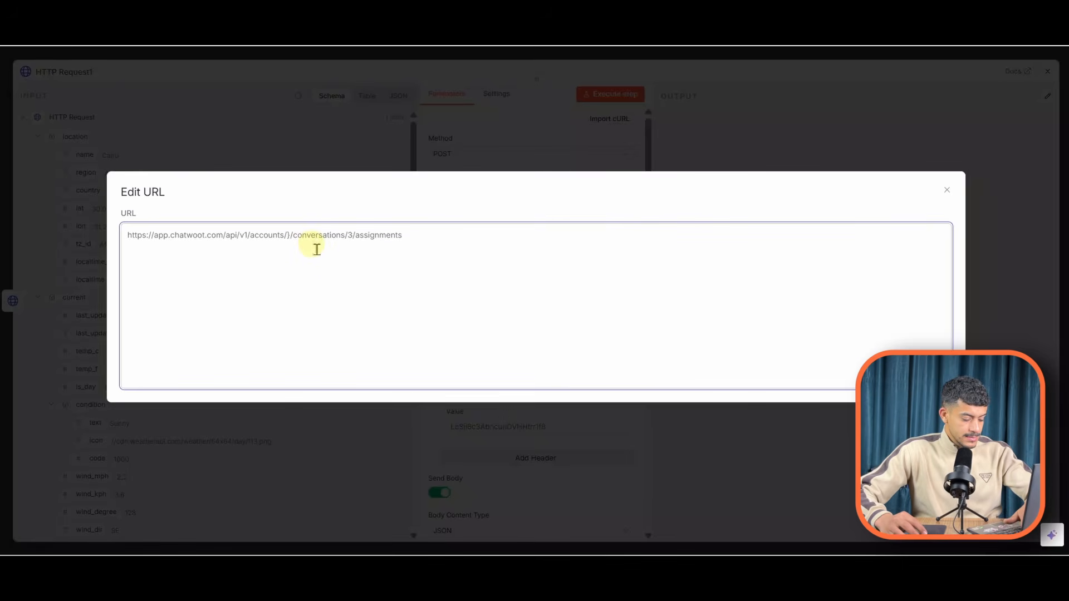
key("Delete")
type("1")
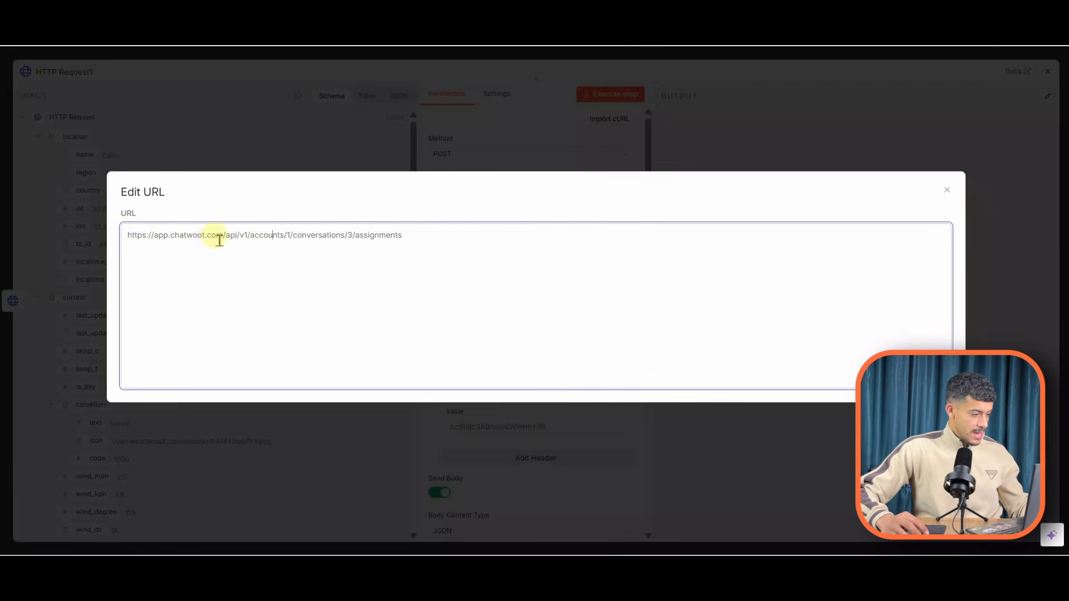
left_click_drag(223, 241, 126, 236)
key("BackSpace")
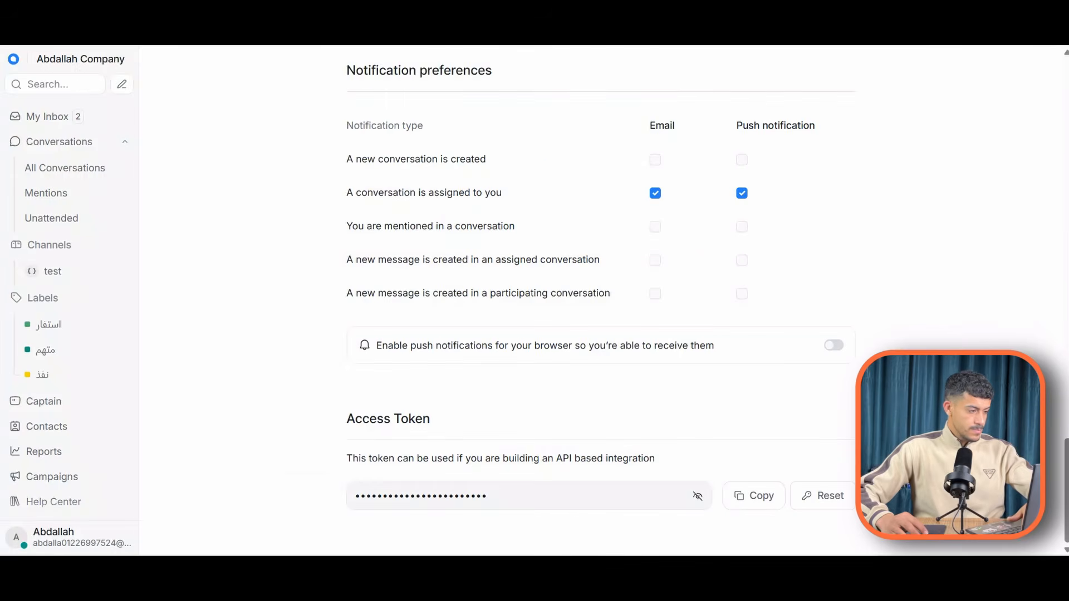
key("ctrl+l")
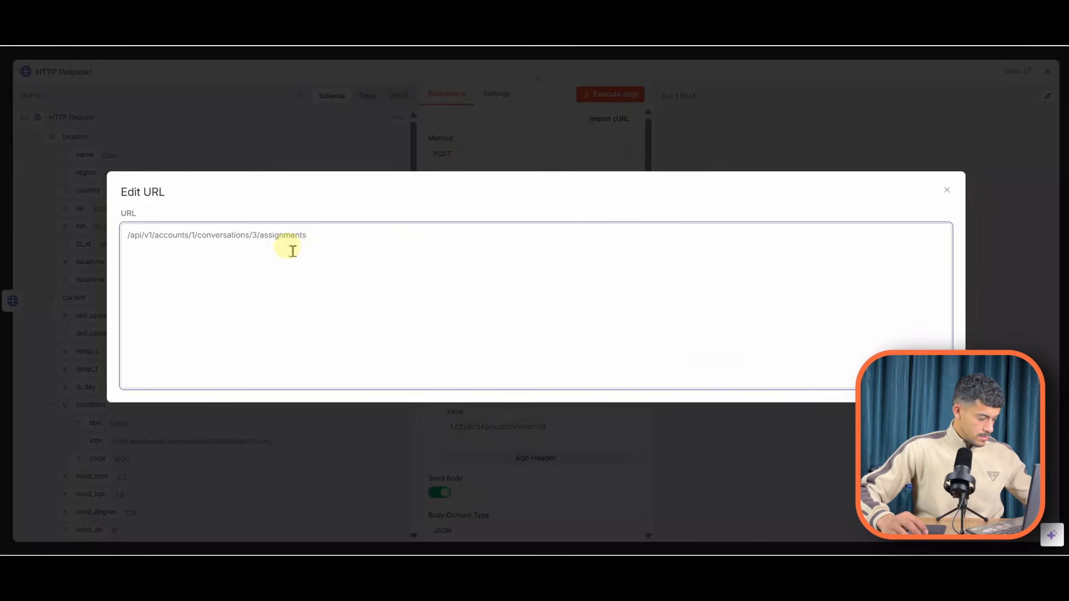
key("ctrl+v")
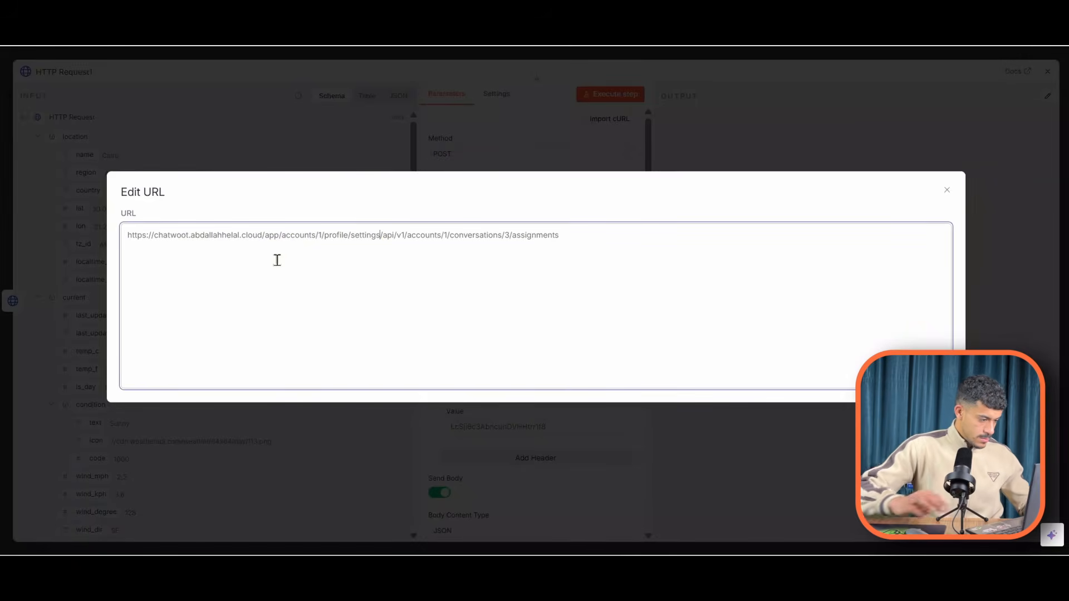
Remove /app/accounts/1/profile/settings from the request URL so the domain directly precedes /api/v1, and close the URL editor
key("BackSpace")
key("BackSpace")
key("BackSpace")
key("BackSpace")
key("BackSpace")
key("BackSpace")
key("BackSpace")
key("BackSpace")
key("BackSpace")
key("BackSpace")
key("BackSpace")
key("BackSpace")
key("BackSpace")
key("BackSpace")
key("BackSpace")
key("BackSpace")
key("BackSpace")
key("BackSpace")
key("BackSpace")
key("BackSpace")
key("BackSpace")
key("BackSpace")
key("BackSpace")
key("BackSpace")
key("BackSpace")
key("BackSpace")
key("BackSpace")
key("BackSpace")
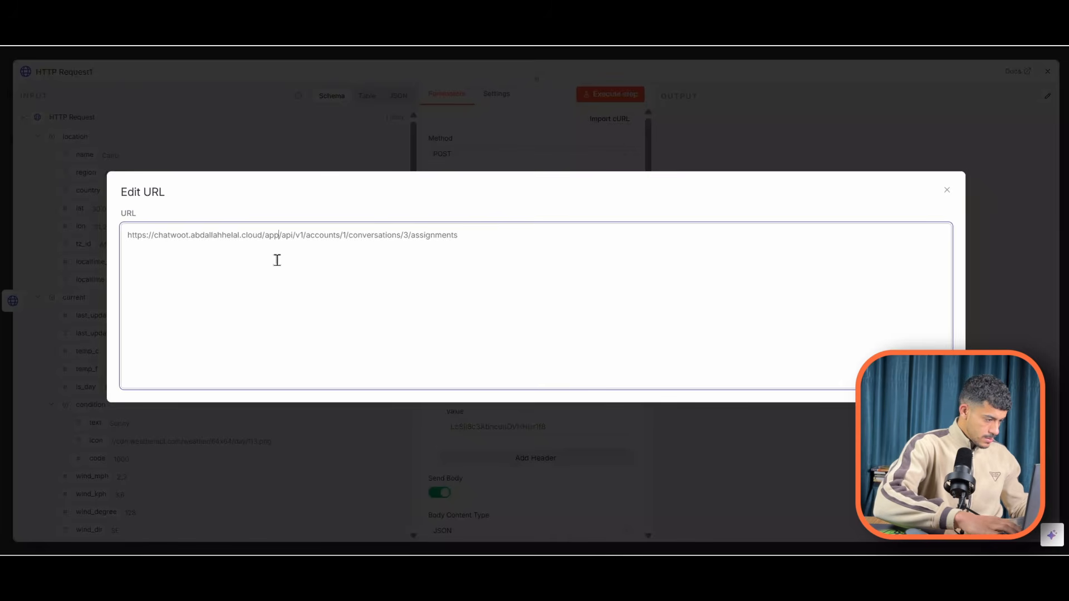
key("BackSpace")
key("BackSpace")
key("BackSpace")
key("BackSpace")
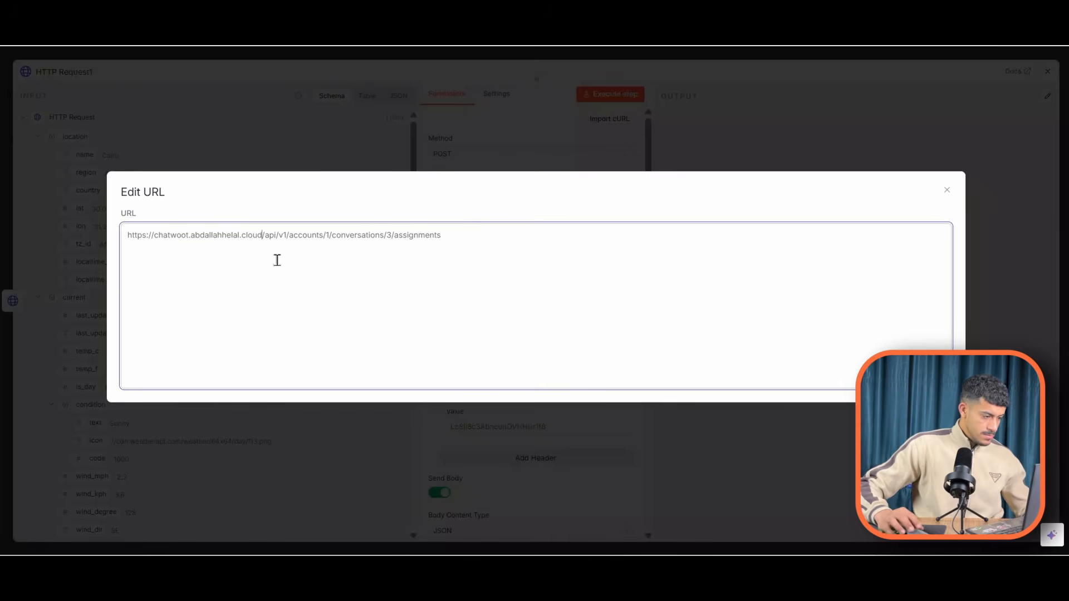
left_click(325, 104)
Check the node's assignee_id body parameter and show the unassigned conversations in Chatwoot
scroll(472, 271, "down", 6)
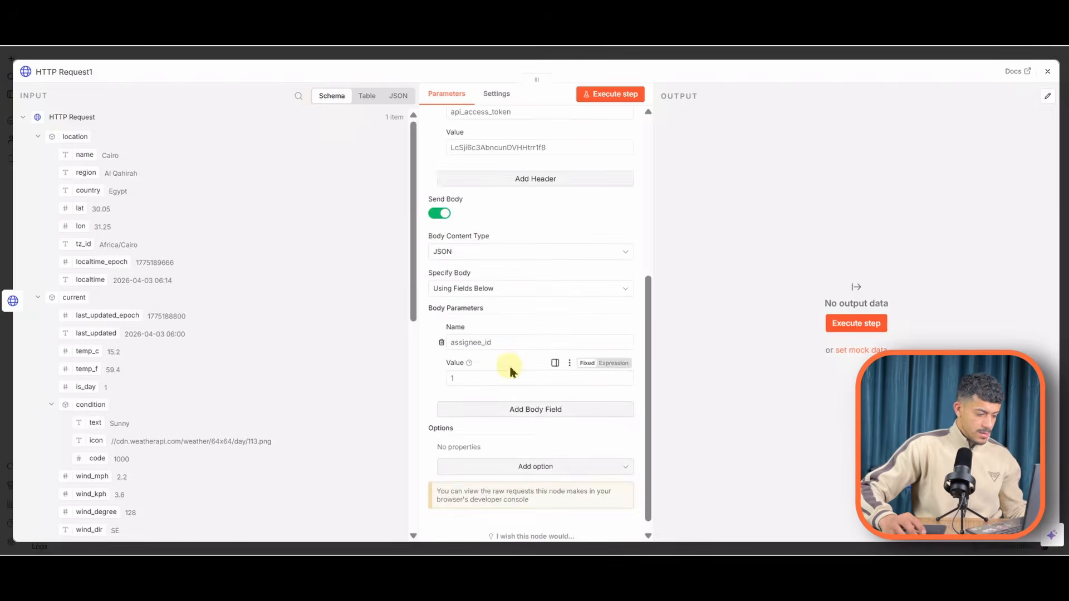
scroll(509, 368, "up", 6)
key("ctrl+Tab")
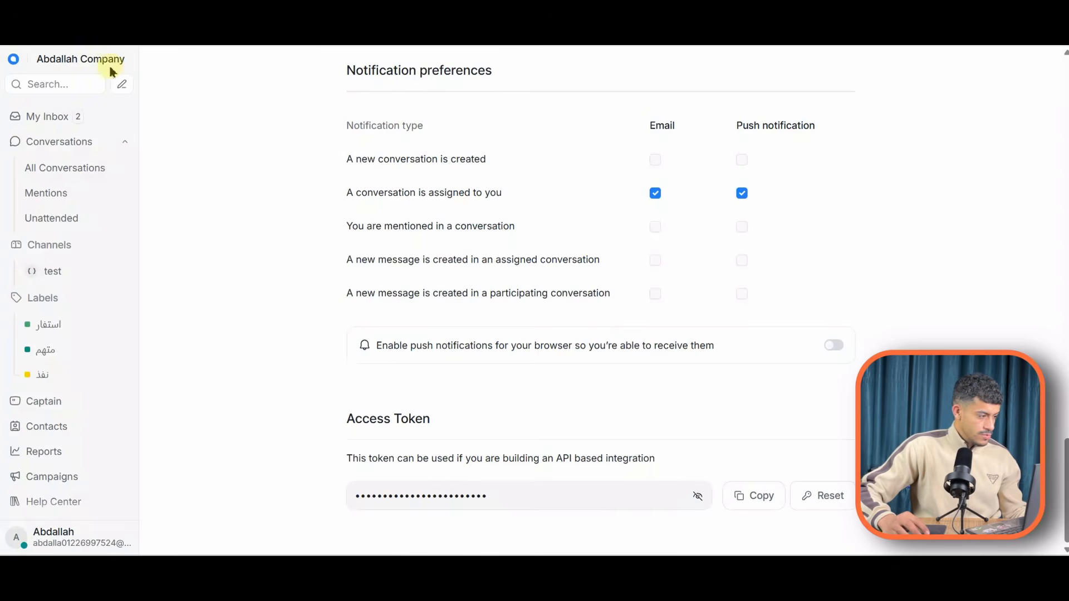
left_click(46, 116)
left_click(61, 141)
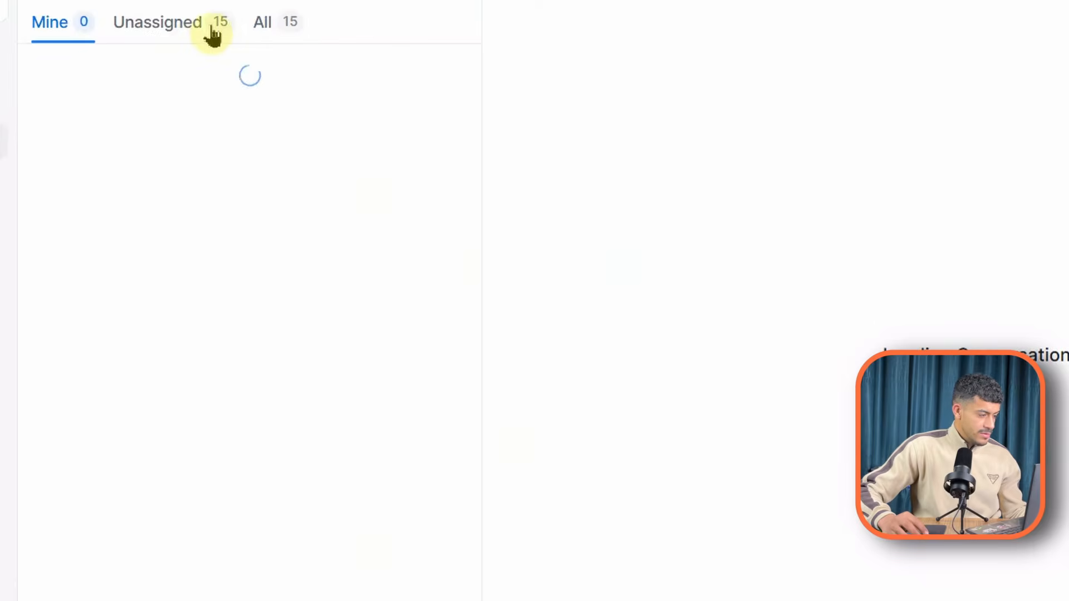
left_click(172, 26)
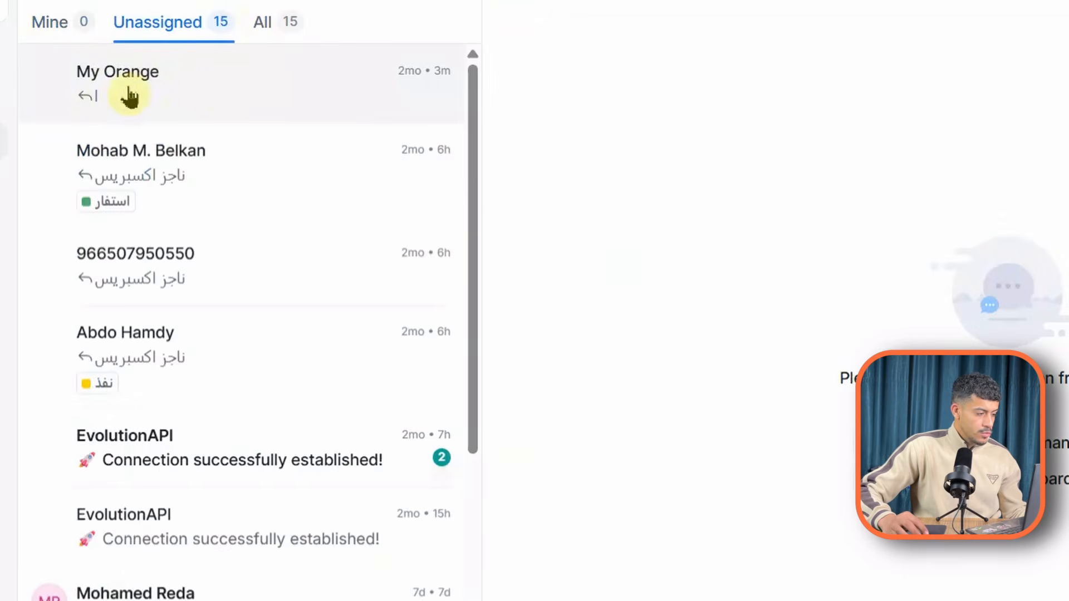
Execute the HTTP Request1 step in n8n and show the Mine conversations in Chatwoot
left_click(113, 37)
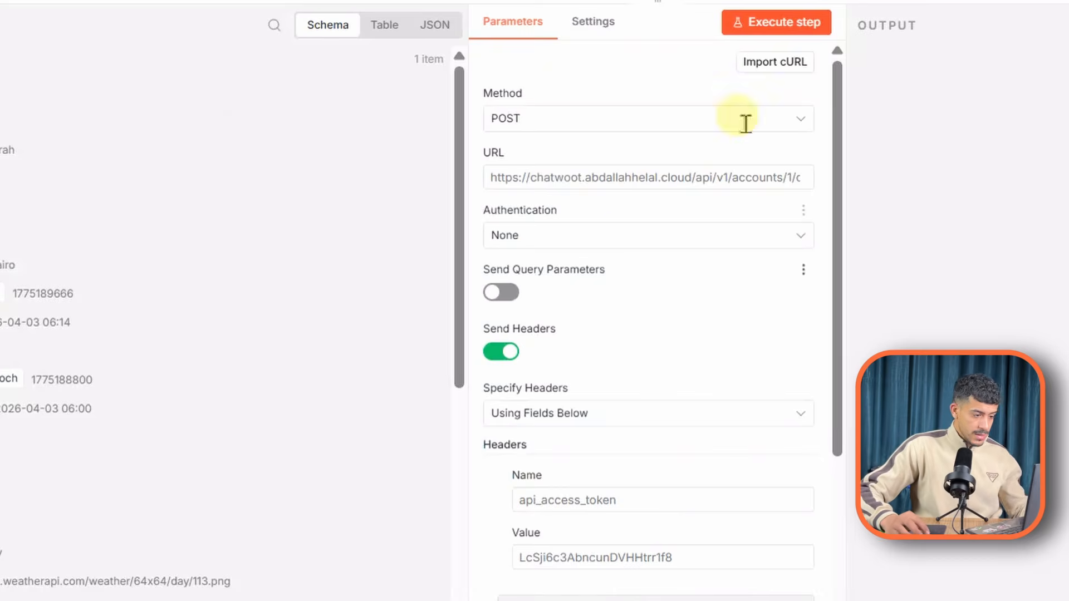
left_click(748, 23)
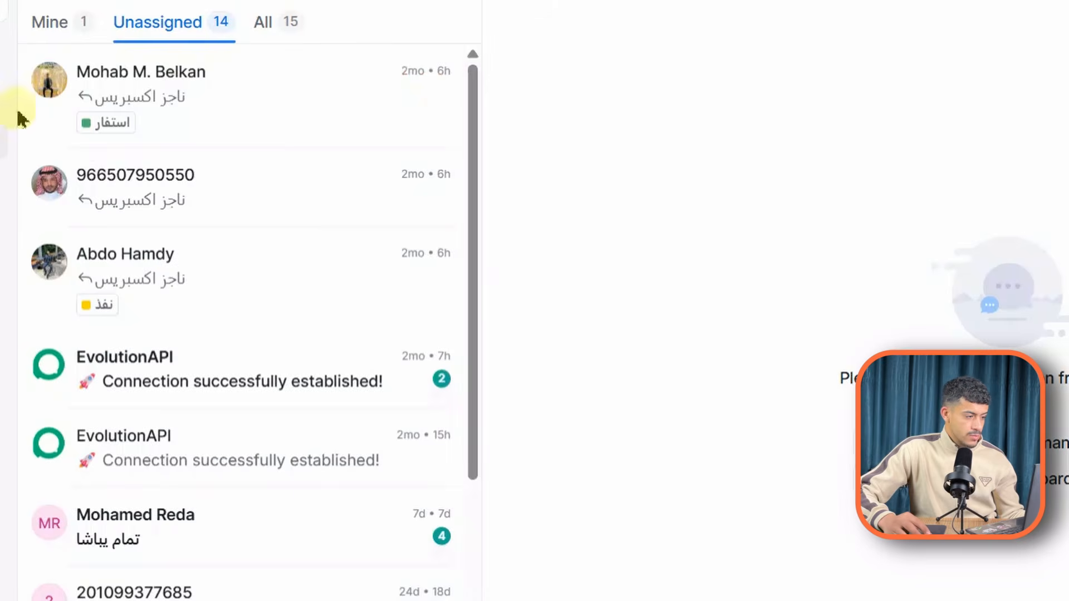
left_click(71, 23)
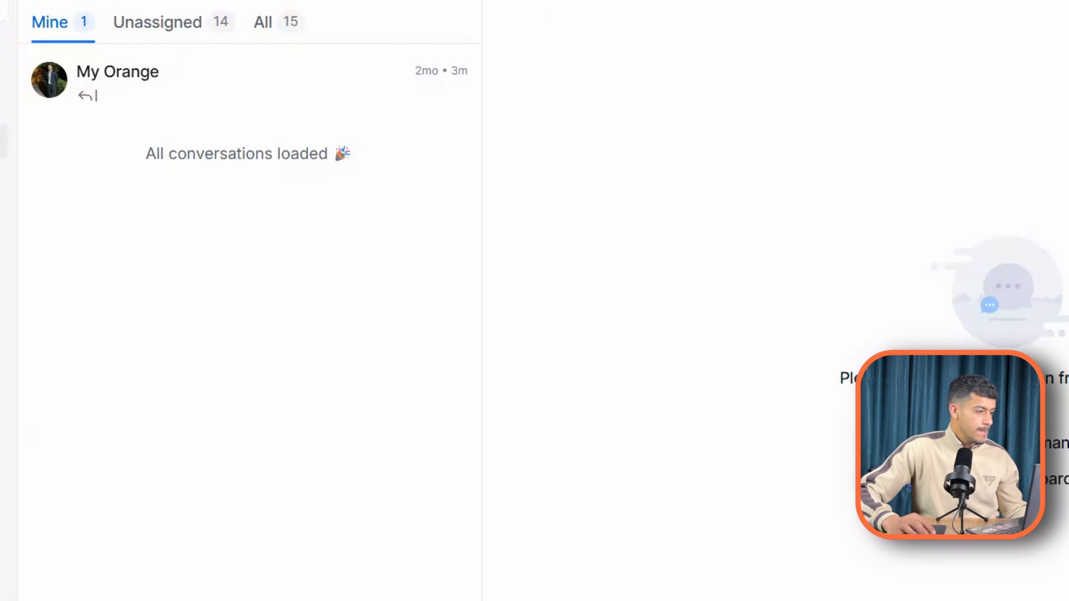
Set the assigned agent of the My Orange conversation to None
left_click(120, 64)
right_click(119, 70)
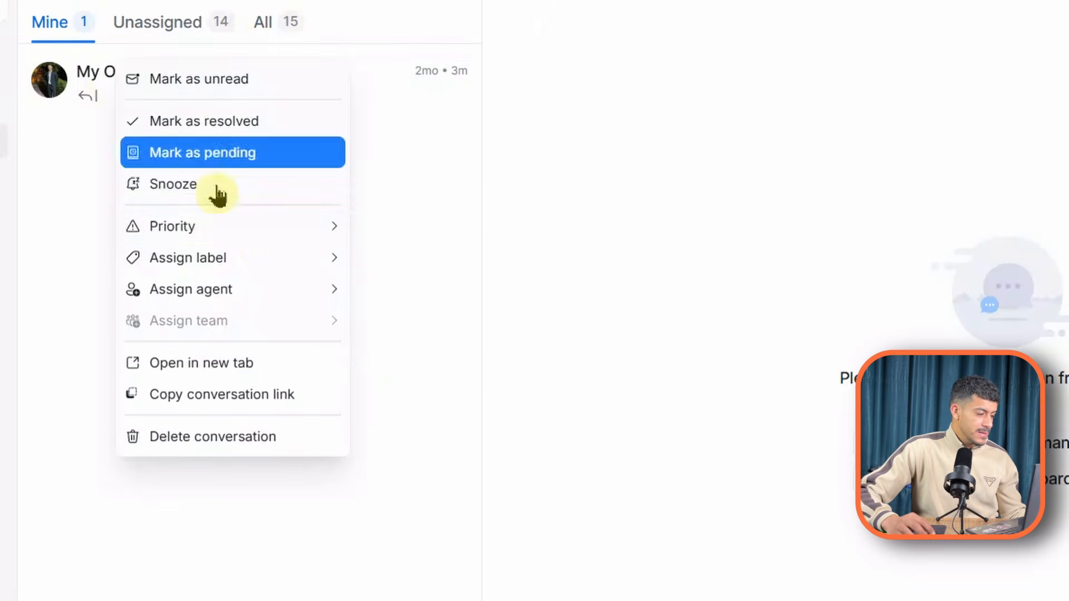
mouse_move(258, 240)
mouse_move(298, 289)
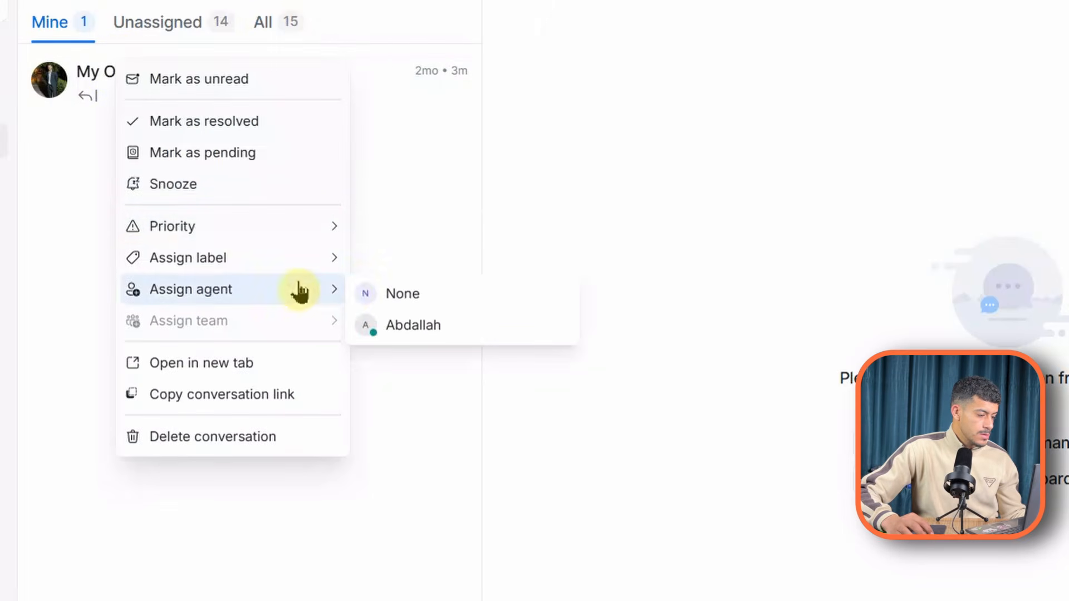
left_click(362, 291)
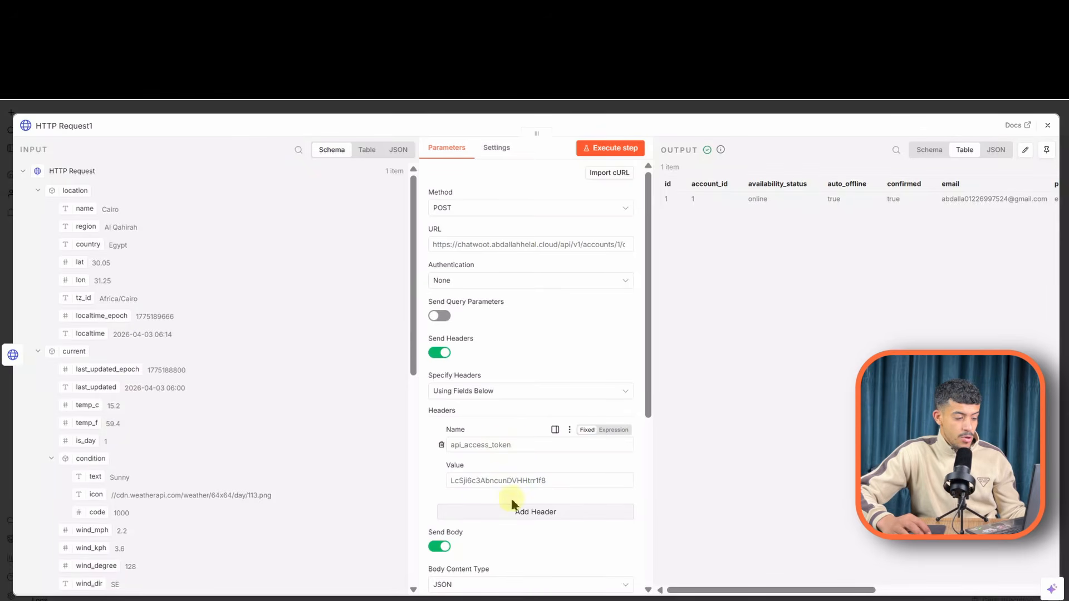
left_click(513, 480)
double_click(514, 482)
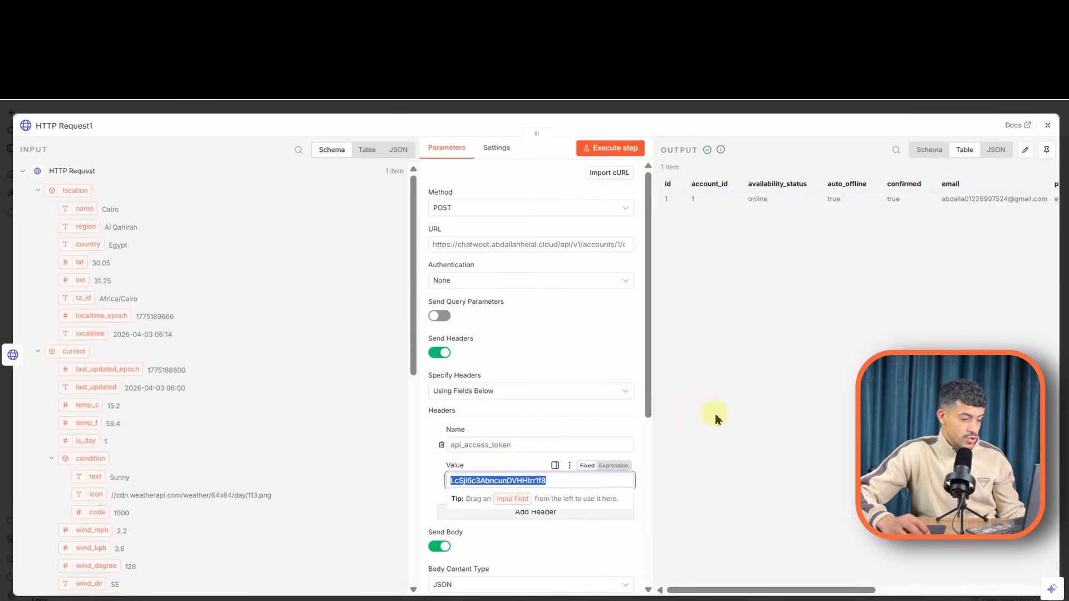
left_click(678, 497)
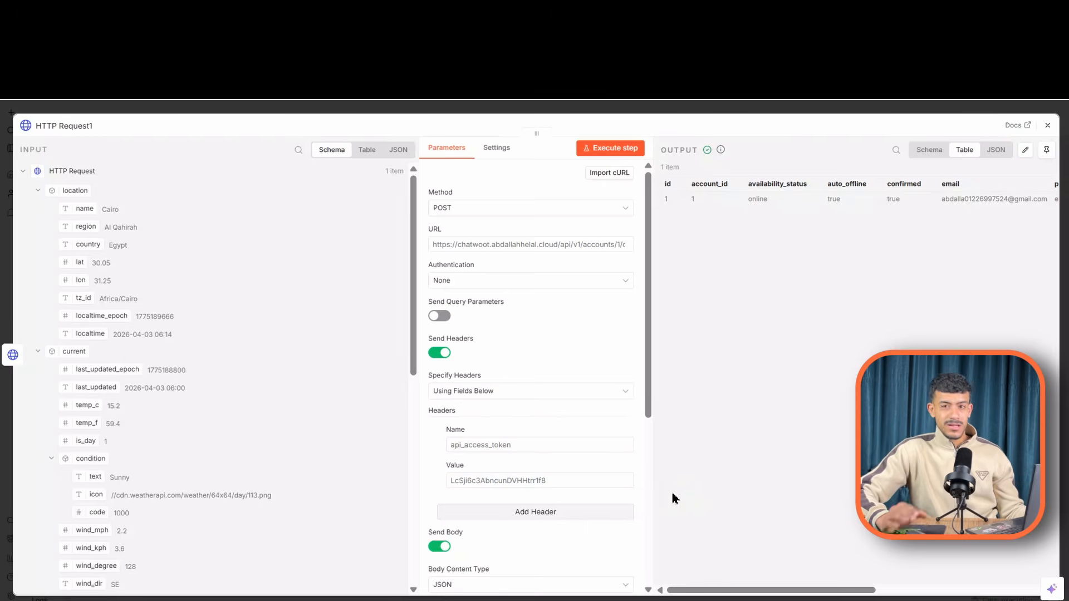
left_click(541, 352)
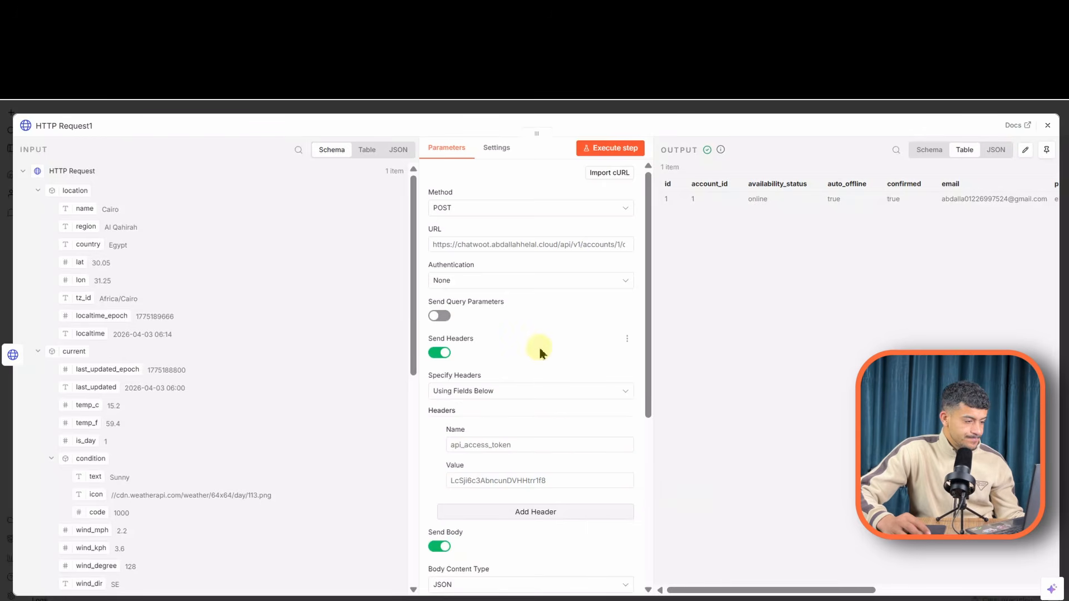
Set the HTTP Request1 node's authentication to Generic Credential Type with Header Auth as the generic auth type
left_click(478, 285)
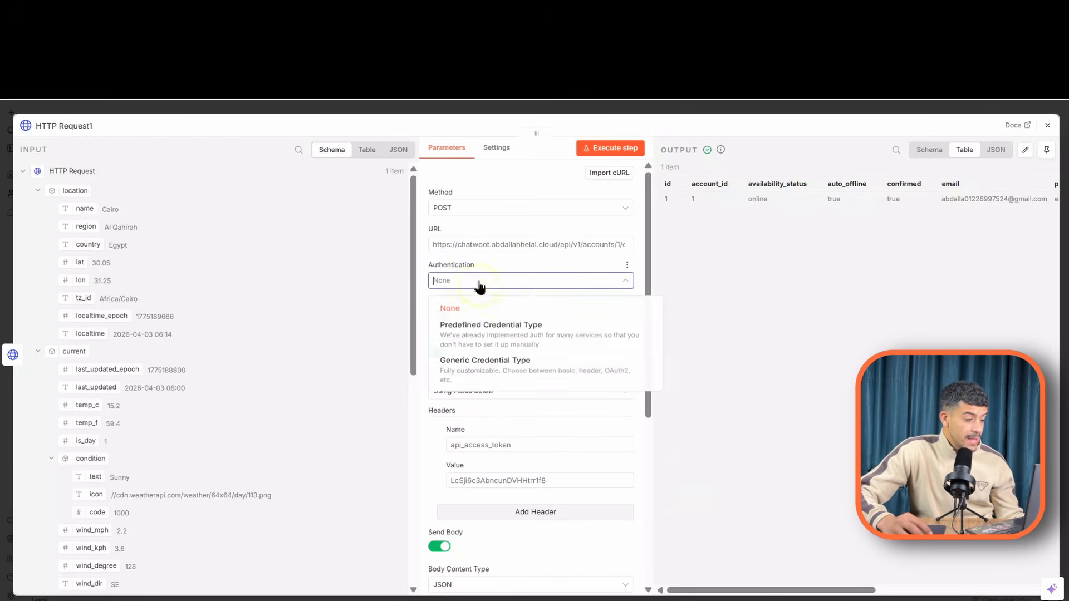
left_click(531, 381)
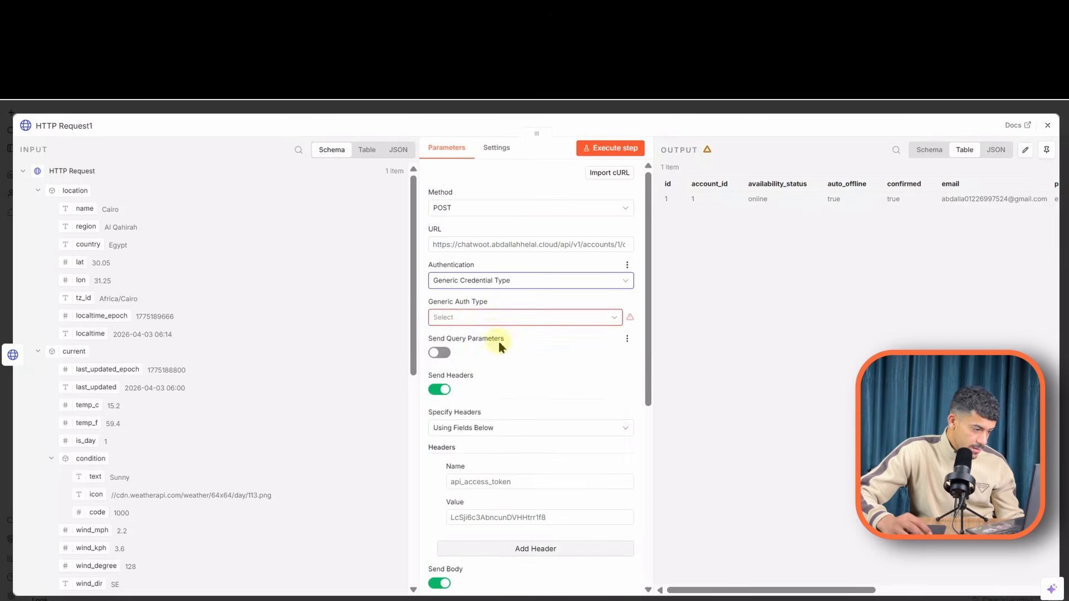
left_click(476, 320)
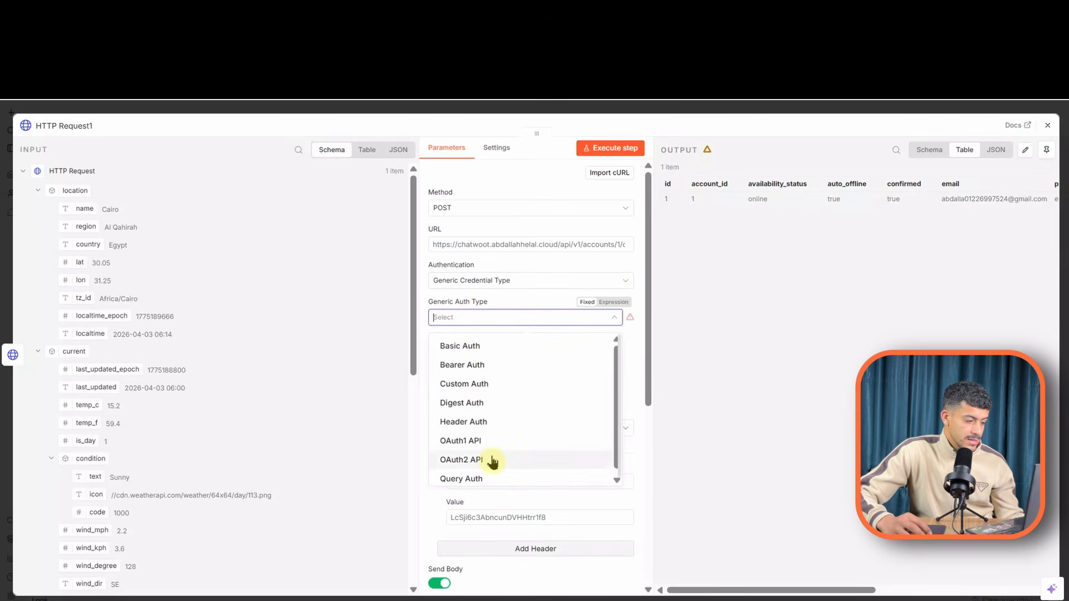
left_click(482, 422)
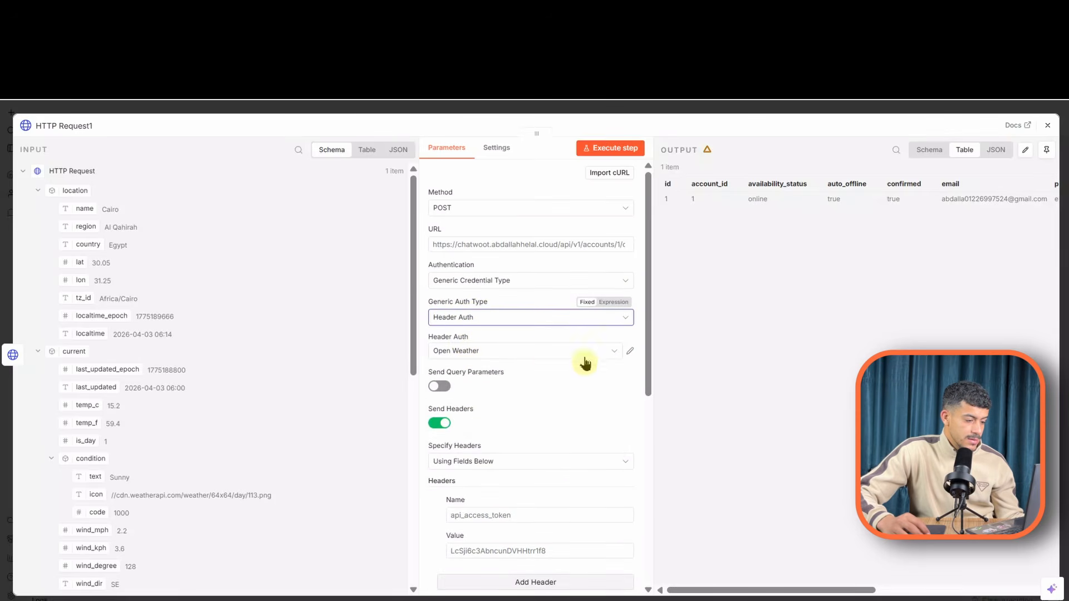
left_click(609, 352)
left_click(612, 351)
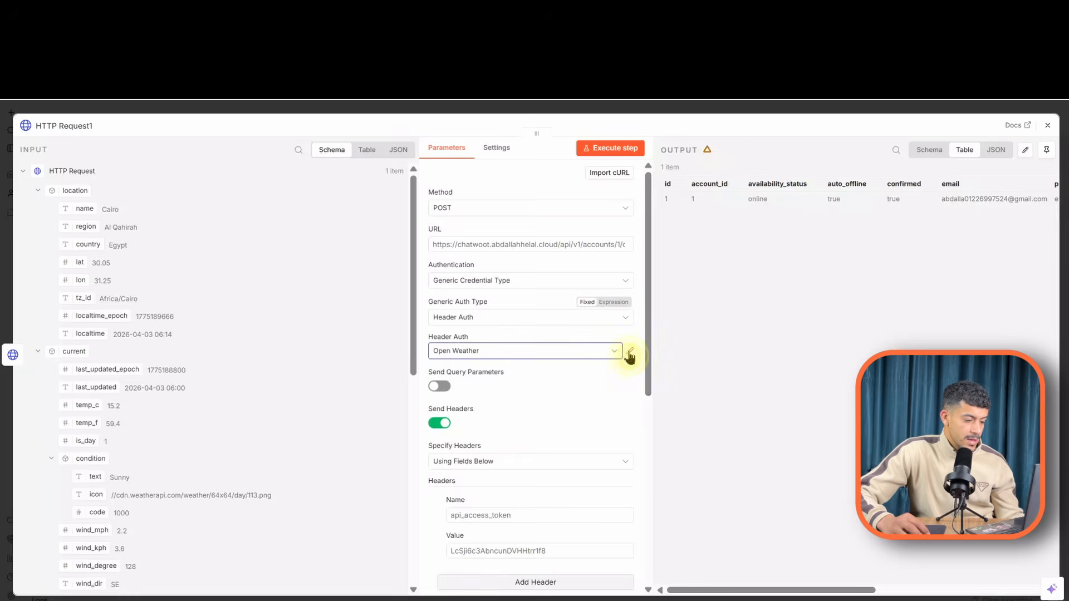
left_click(630, 351)
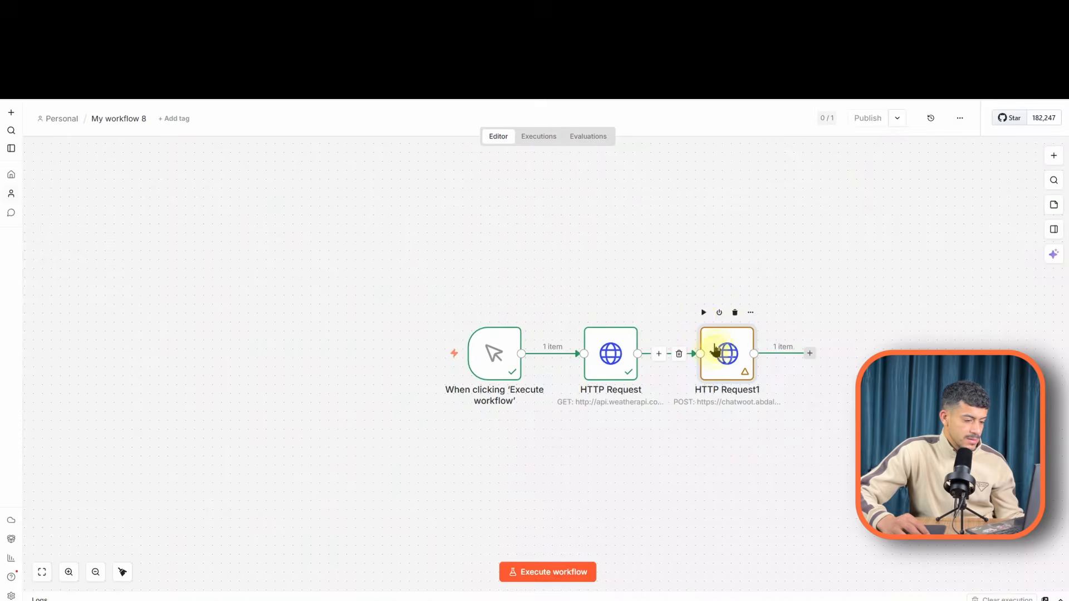
double_click(708, 340)
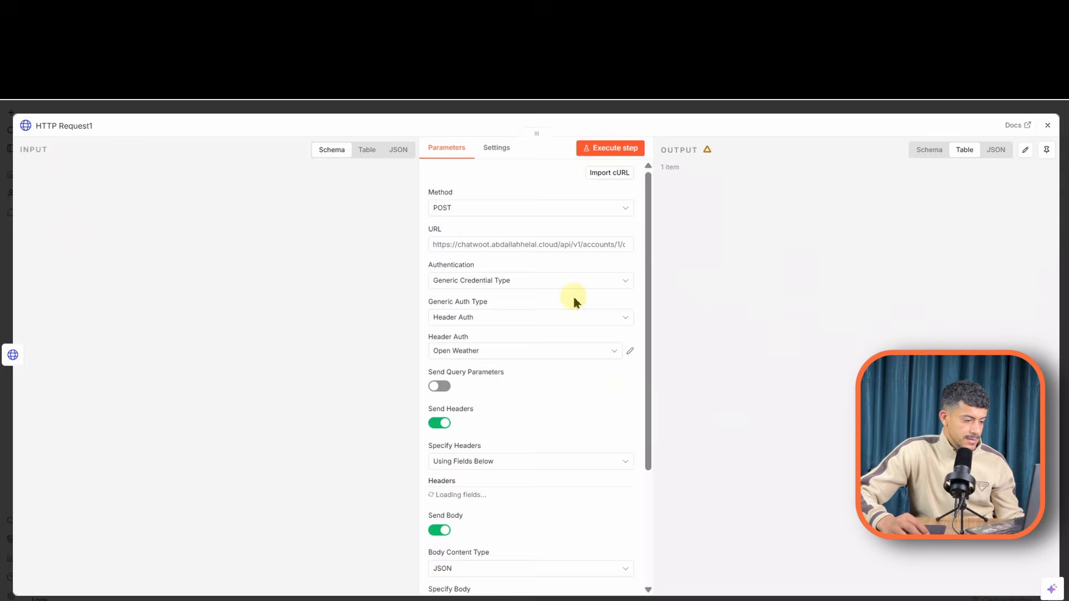
left_click(495, 350)
left_click(507, 460)
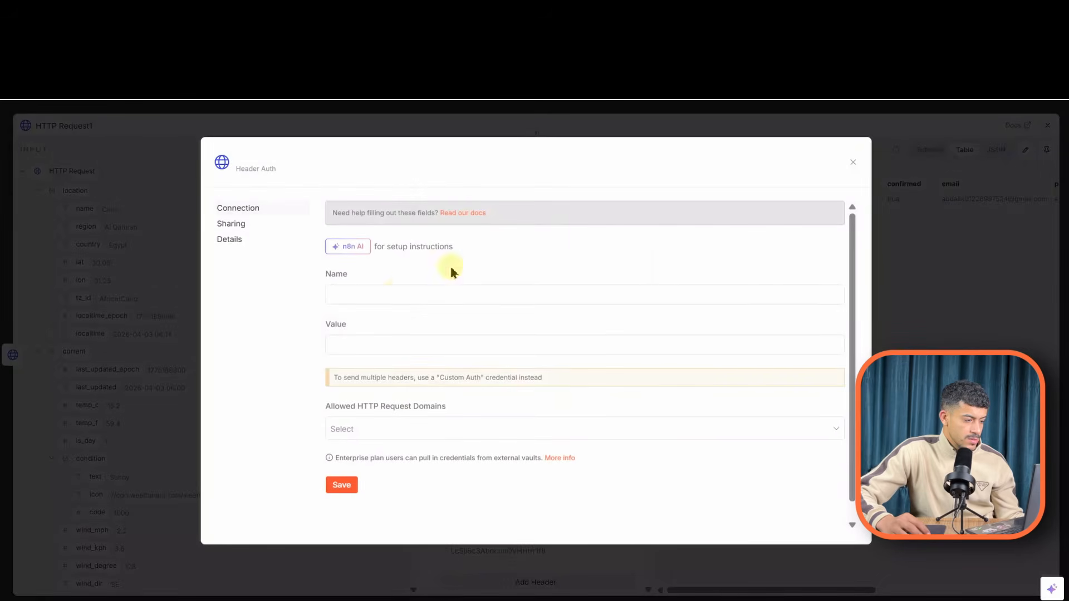
left_click(399, 296)
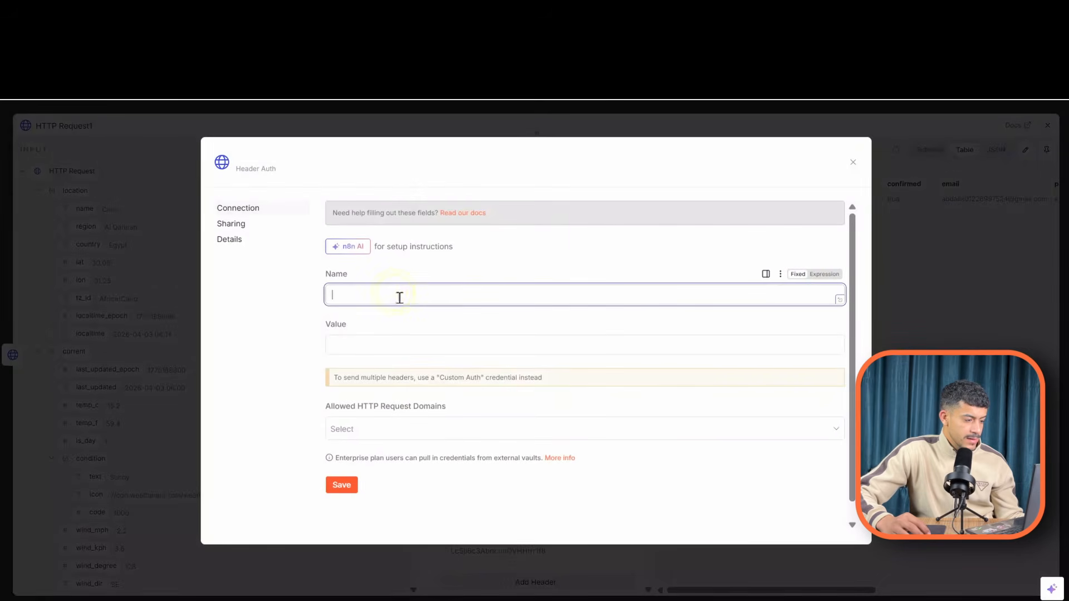
left_click(444, 120)
Copy the api_access_token header name from the node's headers and clear that header's Name field
scroll(495, 453, "down", 1)
left_click(482, 446)
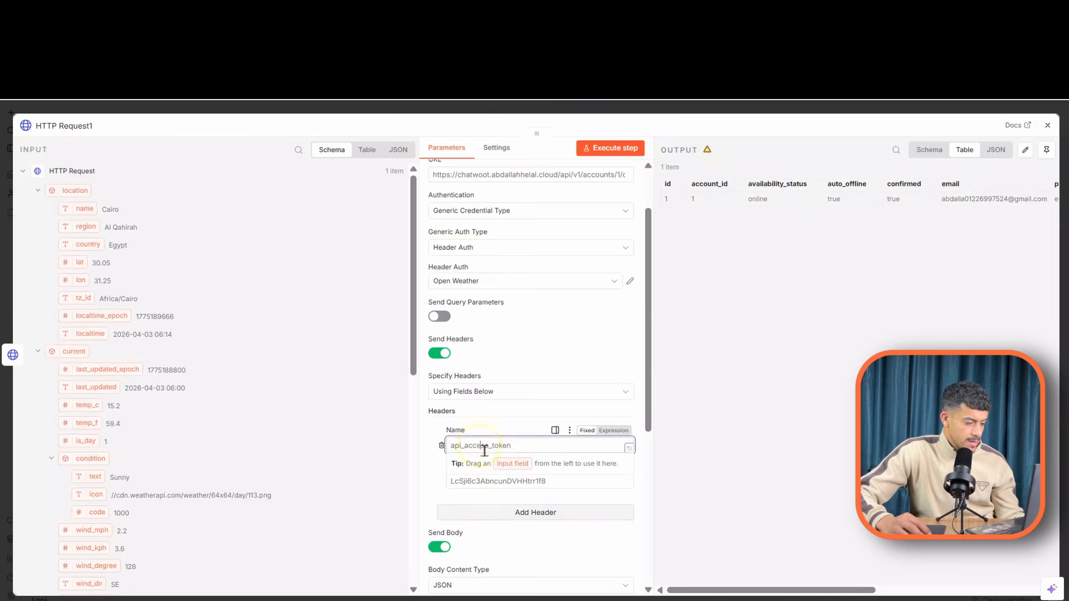
double_click(484, 447)
key("ctrl+c")
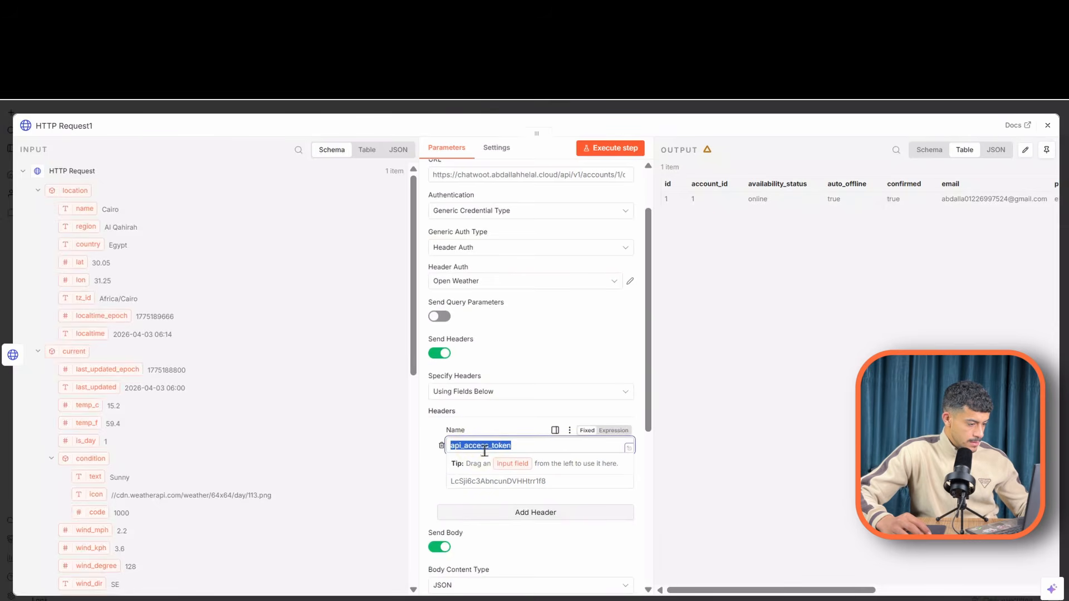
key("BackSpace")
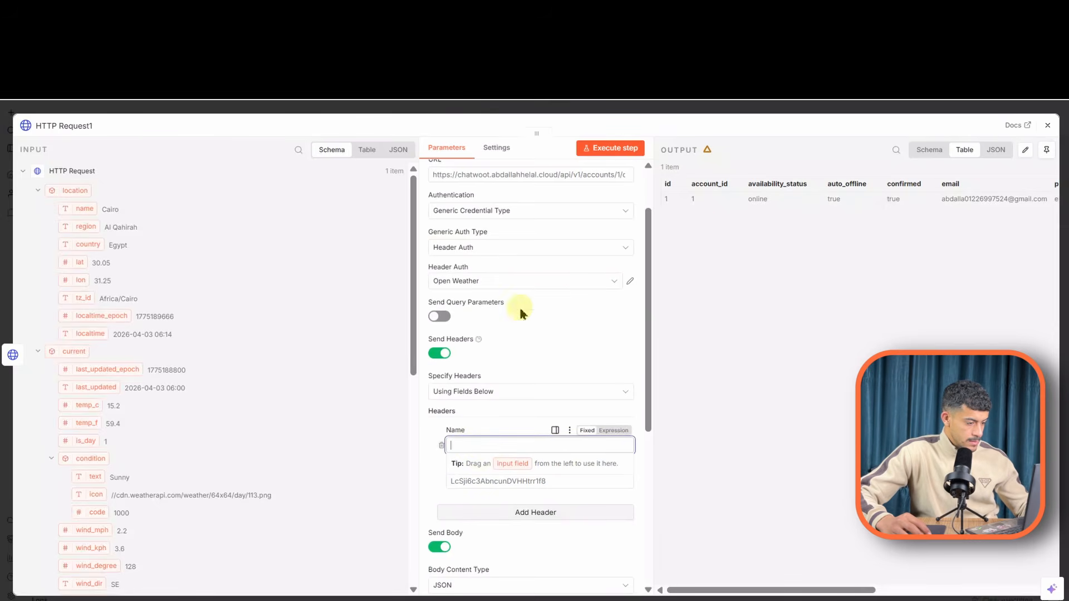
Create and save a new Header Auth credential with the name api_access_token and the copied Chatwoot access token as its value
left_click(614, 288)
left_click(517, 391)
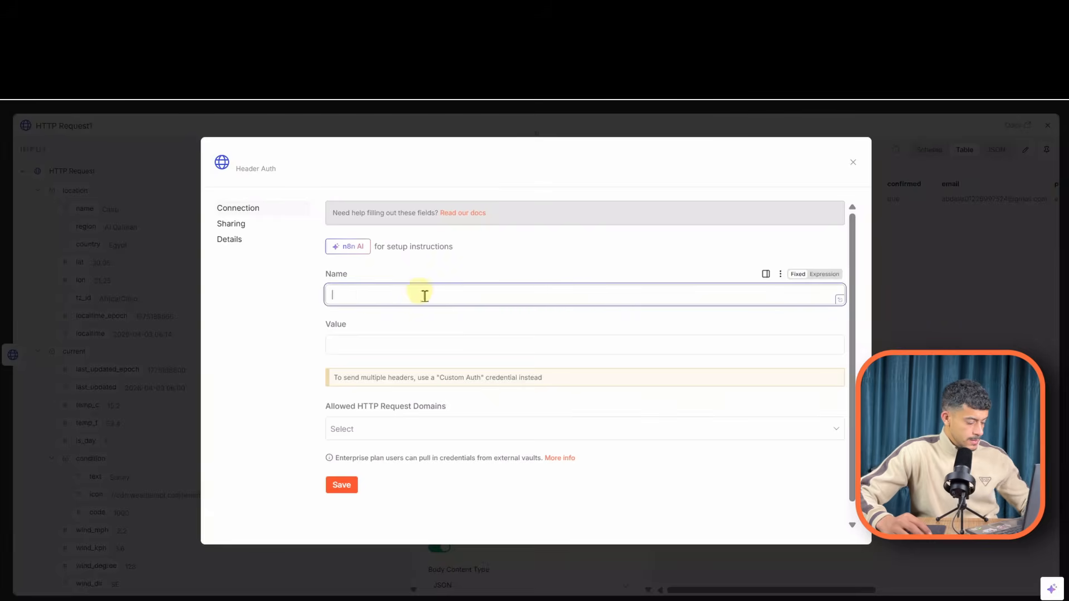
key("ctrl+v")
left_click(387, 347)
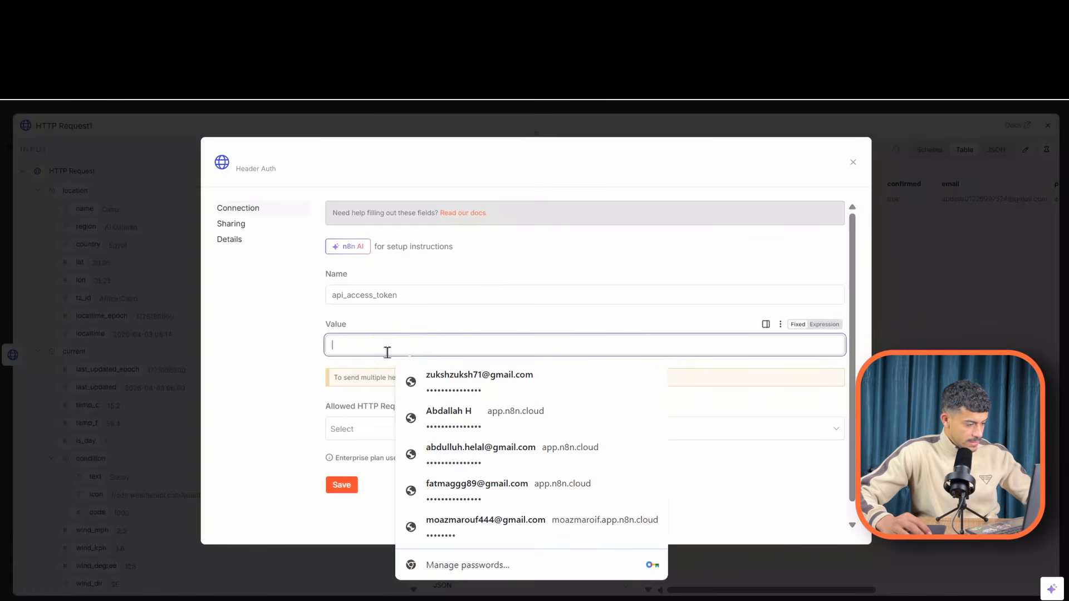
key("super+v")
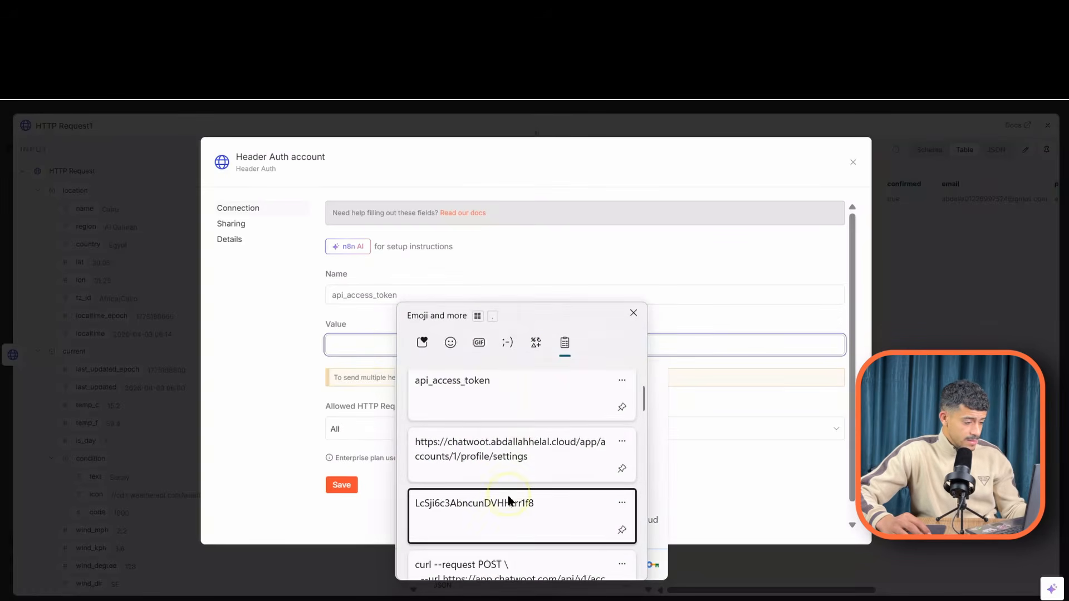
left_click(507, 501)
left_click(347, 488)
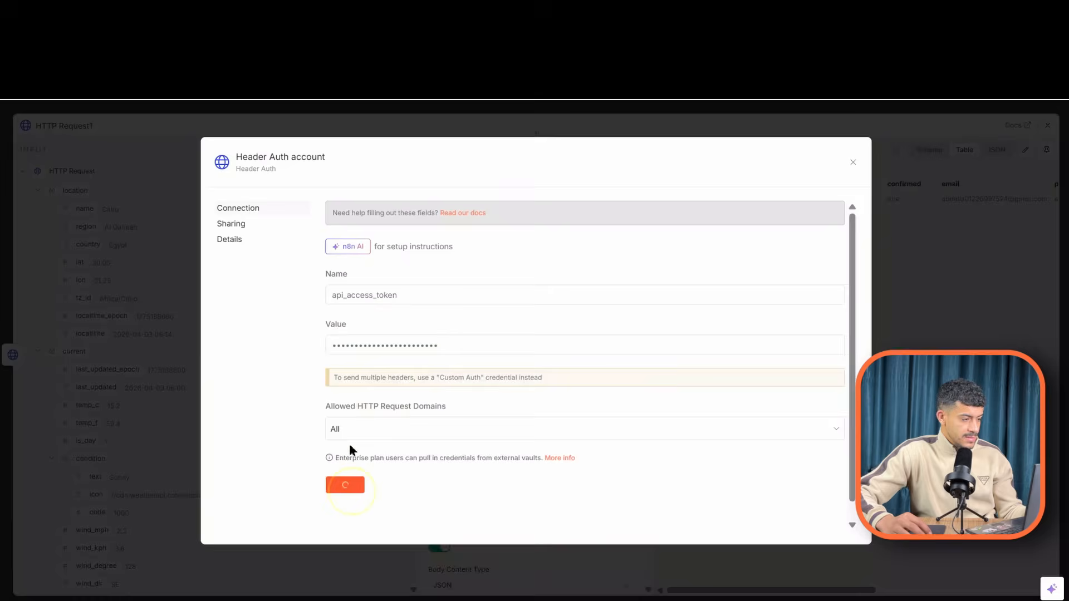
Rename the Header Auth credential as chatwoot test, decline the browser's password update, and close the credential
left_click(296, 161)
type("c")
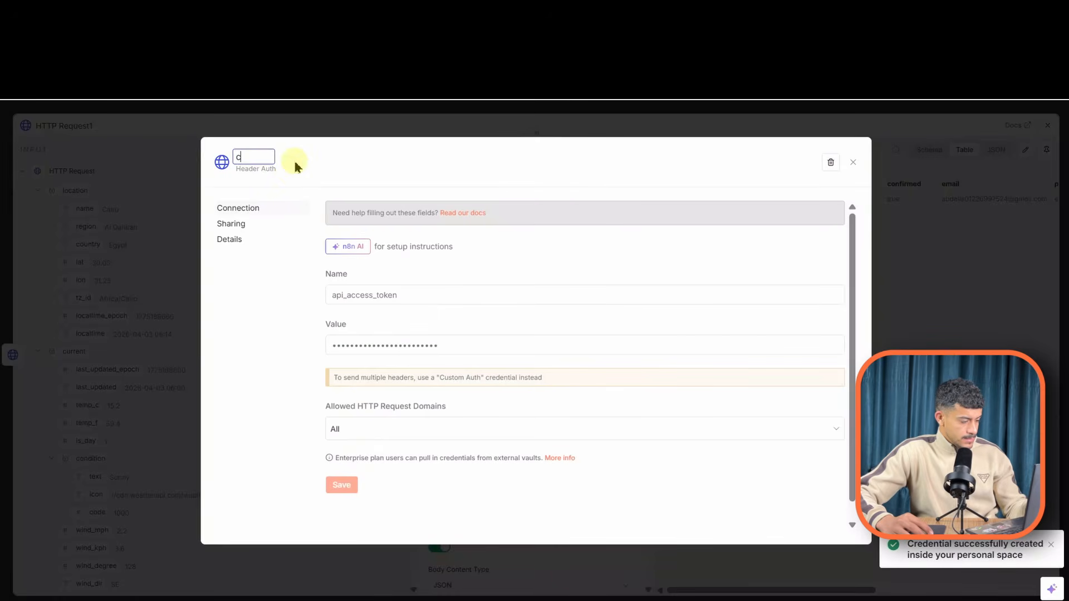
type("ga")
key("BackSpace")
key("BackSpace")
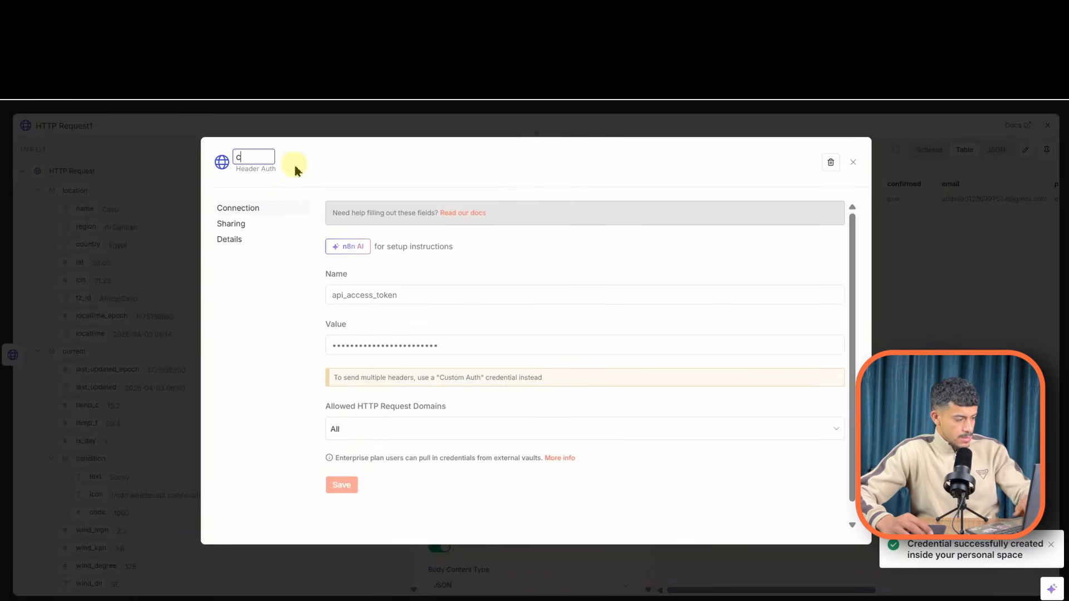
type("ha")
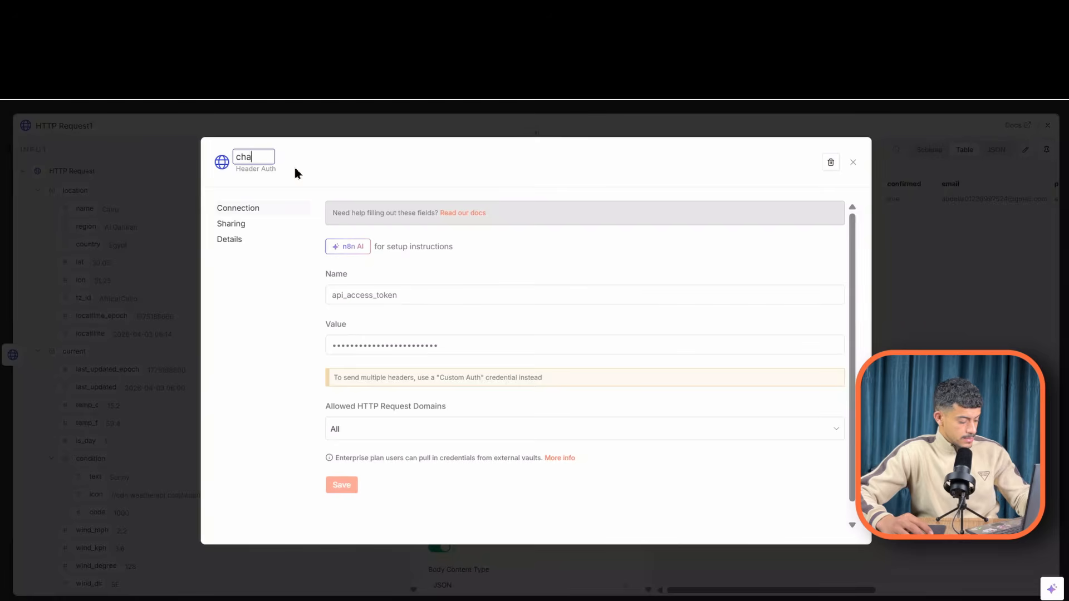
type("twoot test")
left_click(340, 487)
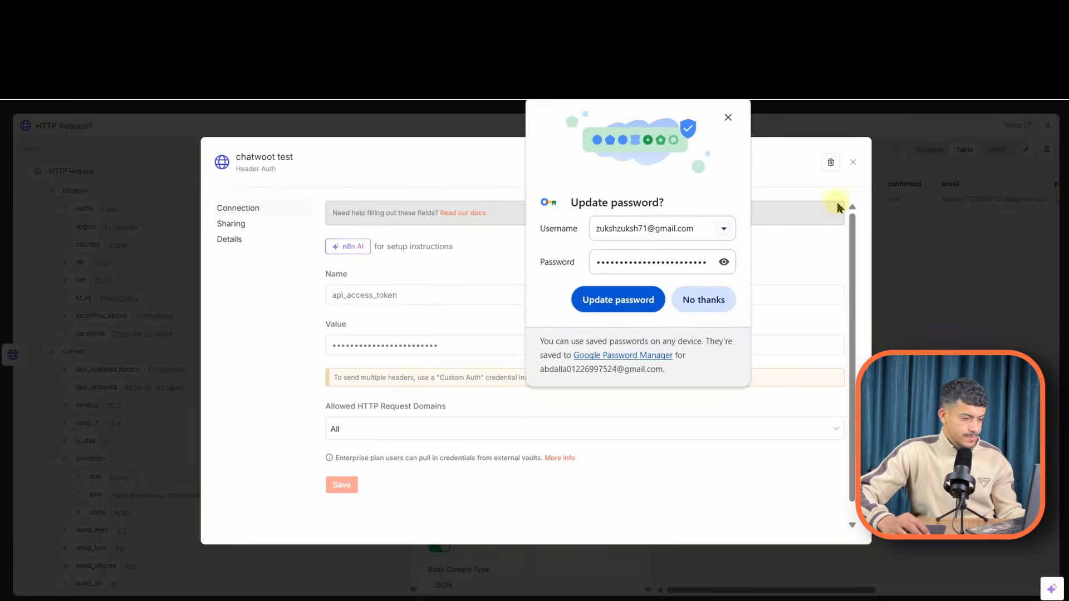
left_click(702, 299)
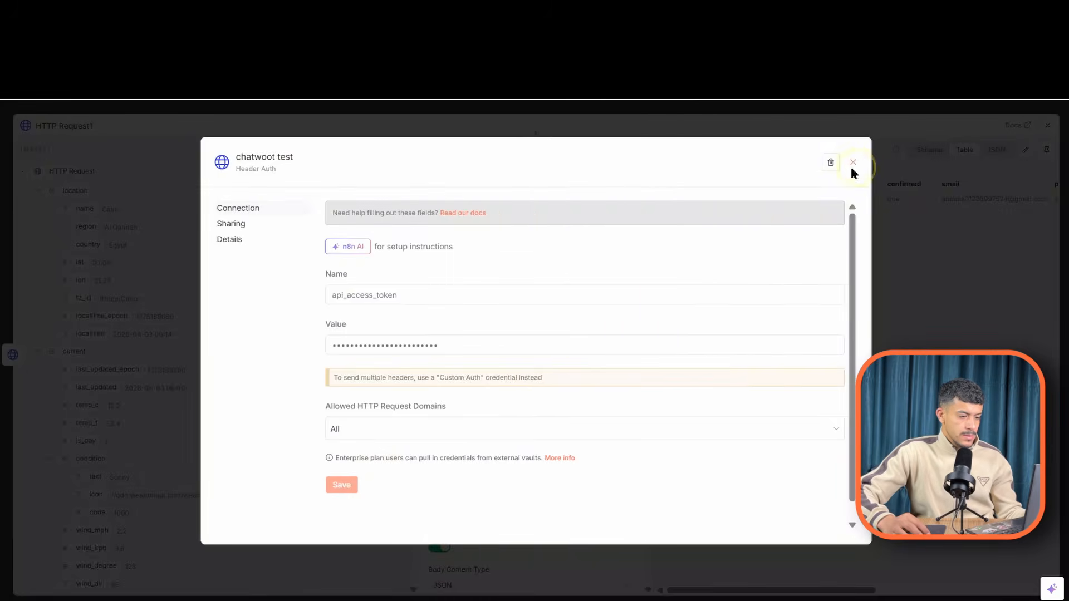
left_click(852, 165)
Turn off Send Headers in the HTTP Request1 node and review its remaining request parameters
scroll(529, 418, "down", 5)
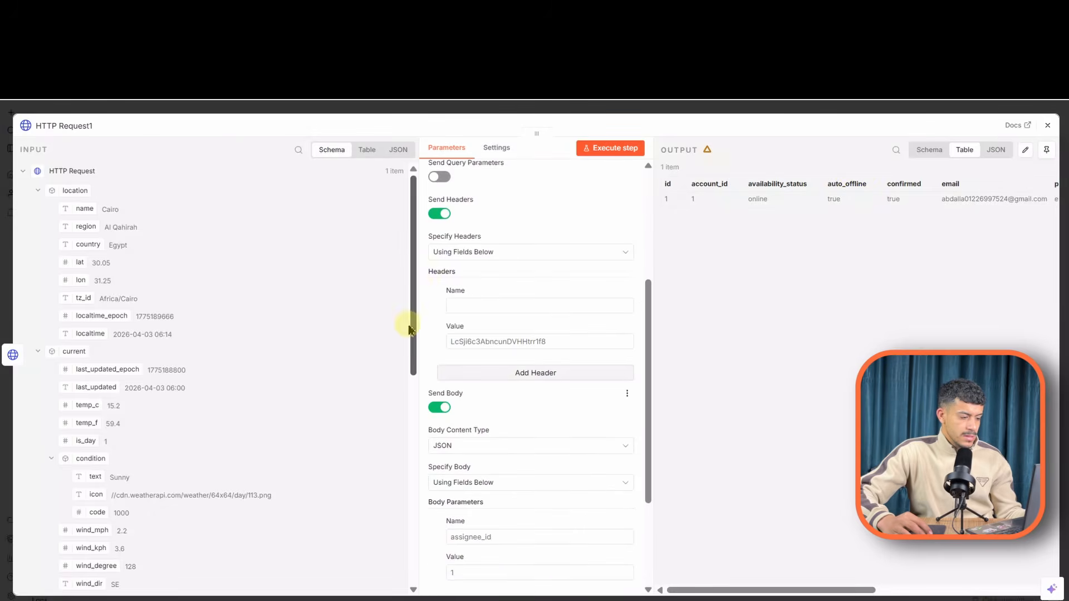
left_click(439, 214)
scroll(442, 220, "up", 3)
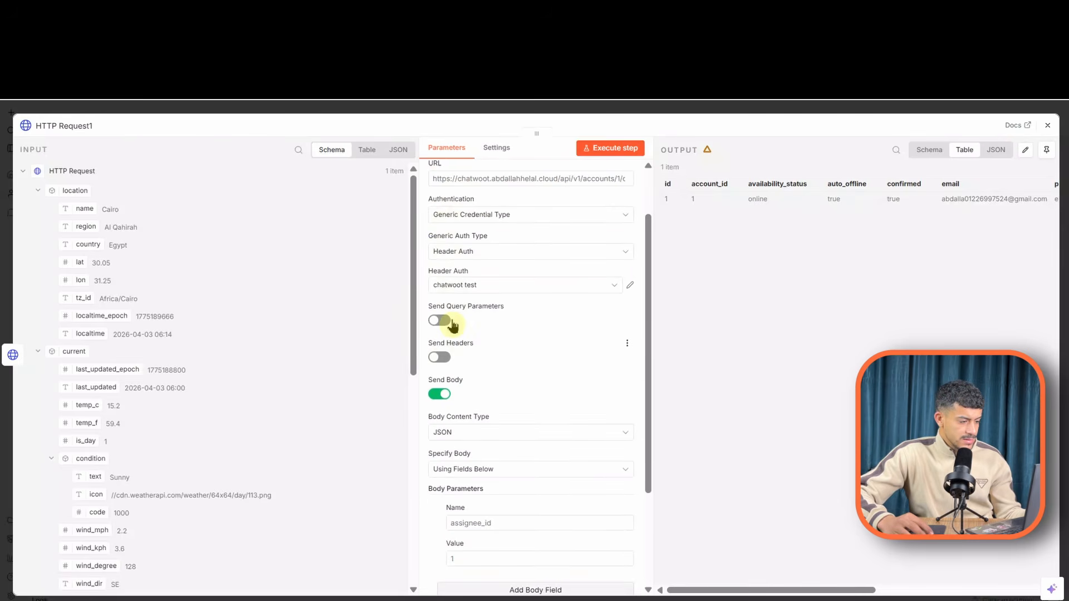
scroll(503, 368, "down", 2)
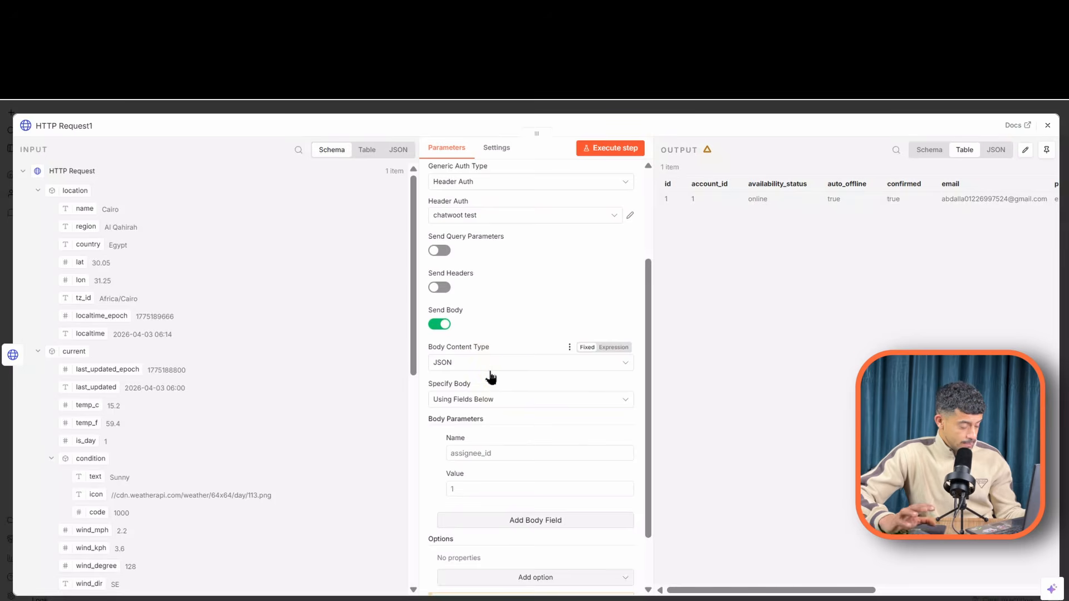
scroll(490, 376, "up", 4)
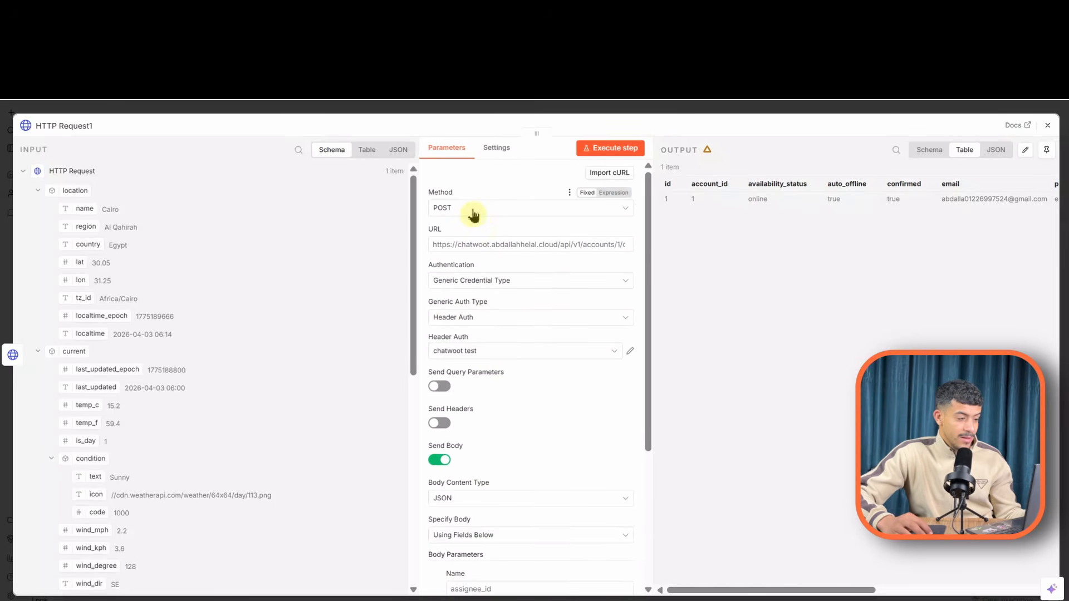
scroll(493, 289, "down", 6)
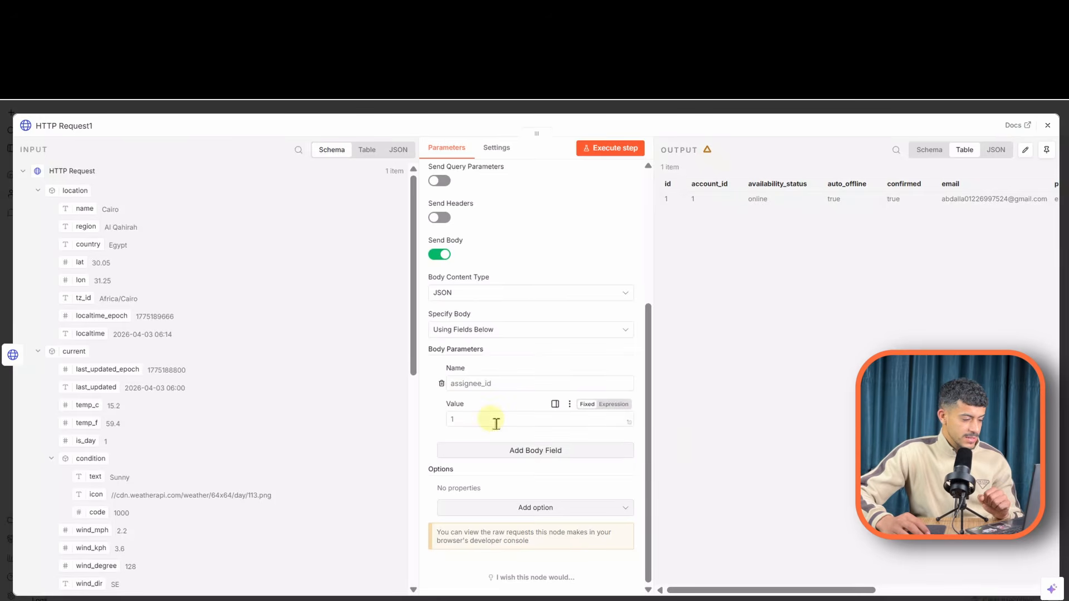
Execute the HTTP Request1 node with the chatwoot test credential, checking Chatwoot's Mine conversations before the run
scroll(529, 224, "up", 4)
left_click(616, 150)
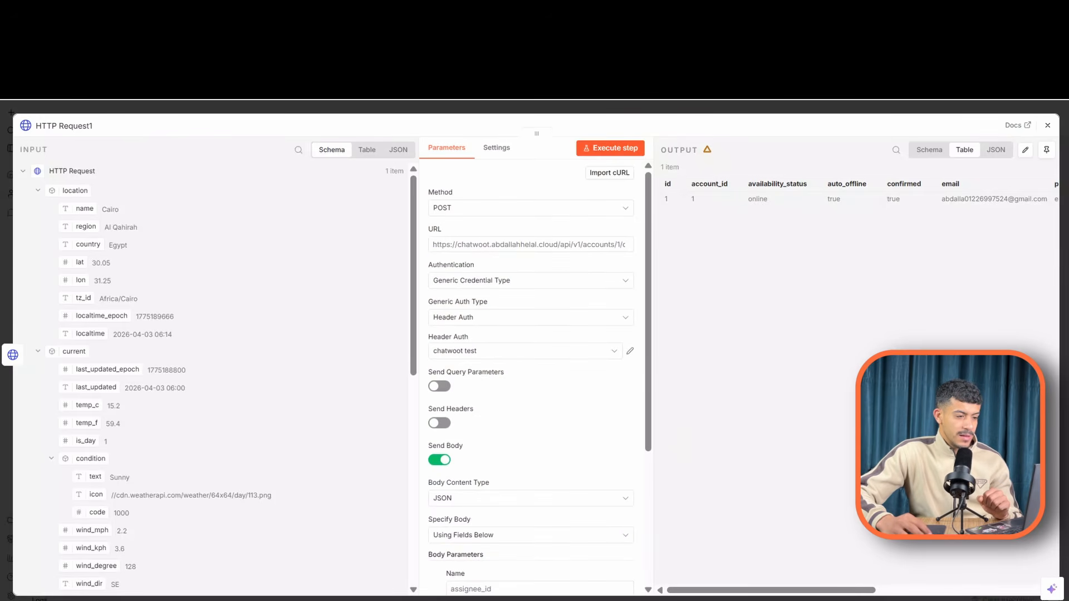
left_click(624, 22)
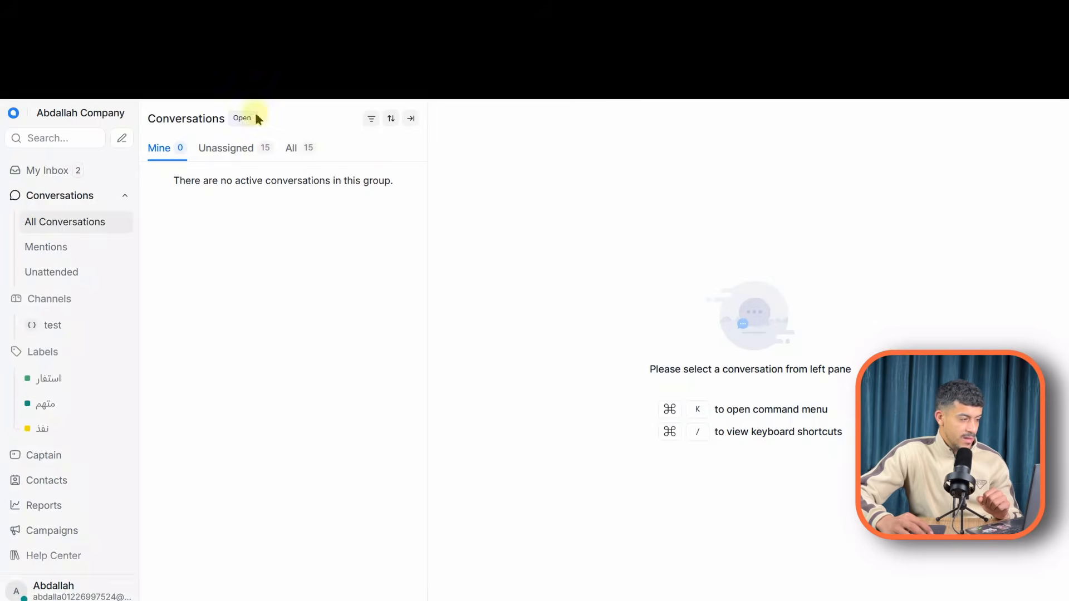
left_click(334, 33)
left_click(617, 153)
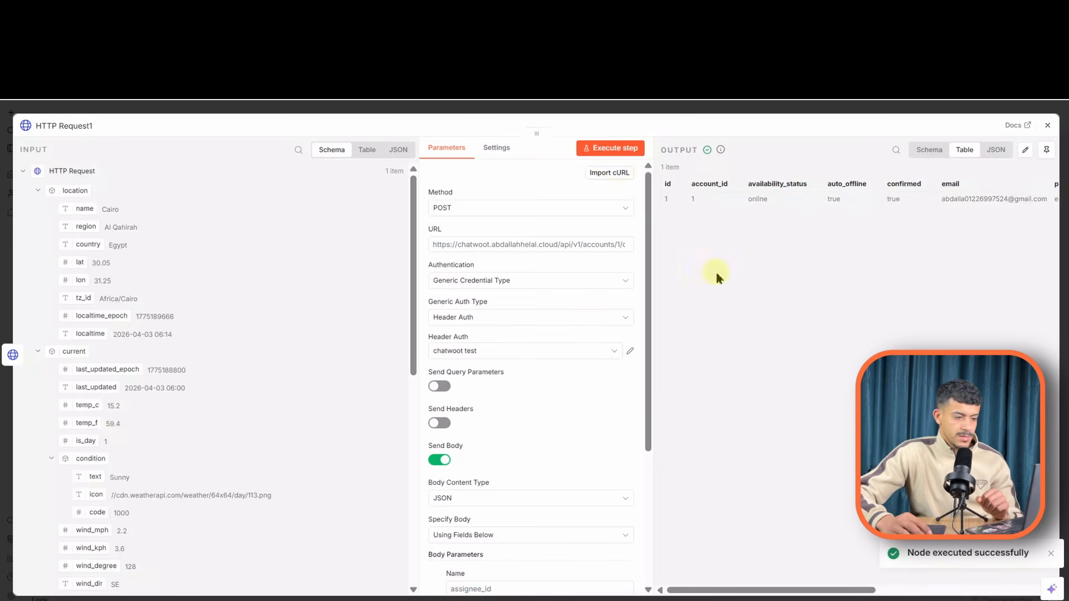
Check Chatwoot's Mine conversations for the new assignment and review the HTTP Request1 node's parameters in n8n
left_click(273, 33)
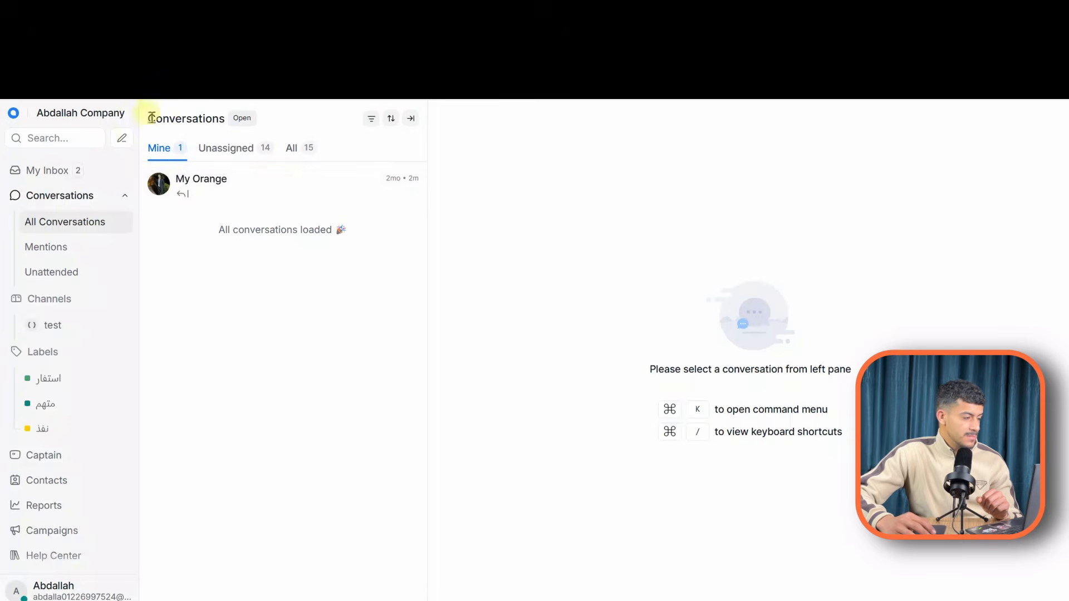
left_click(334, 34)
scroll(524, 441, "down", 4)
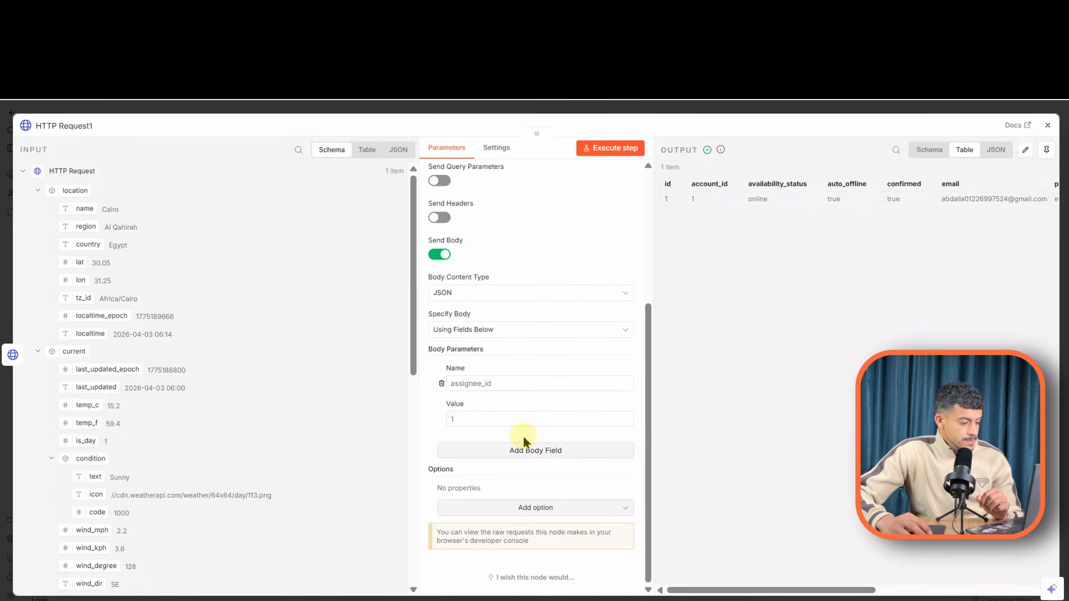
scroll(526, 429, "up", 4)
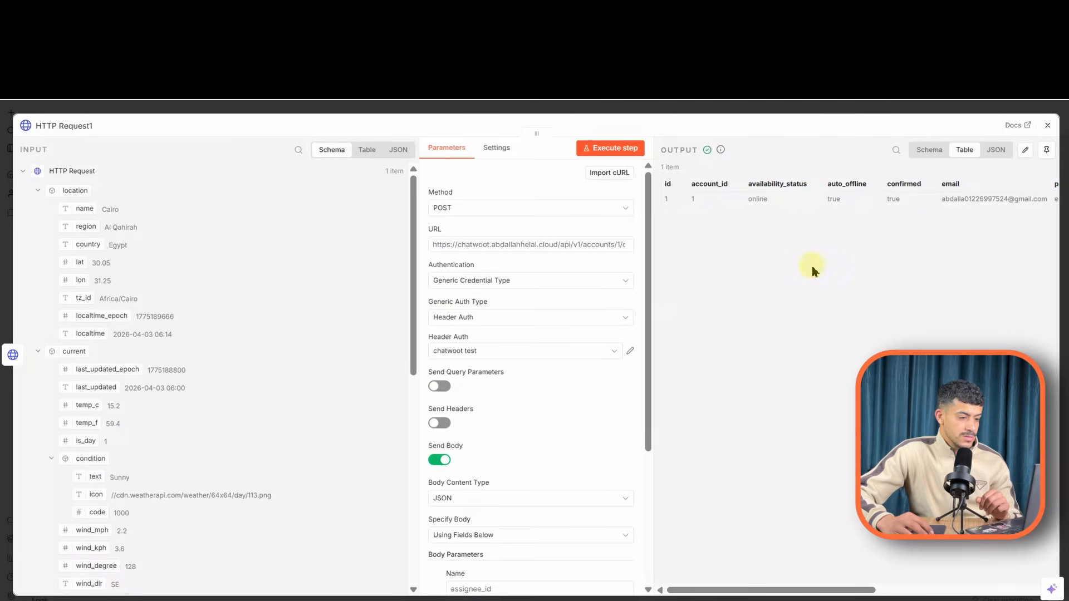
Close the HTTP Request1 node and return to the workflow canvas with no nodes selected
left_click(834, 110)
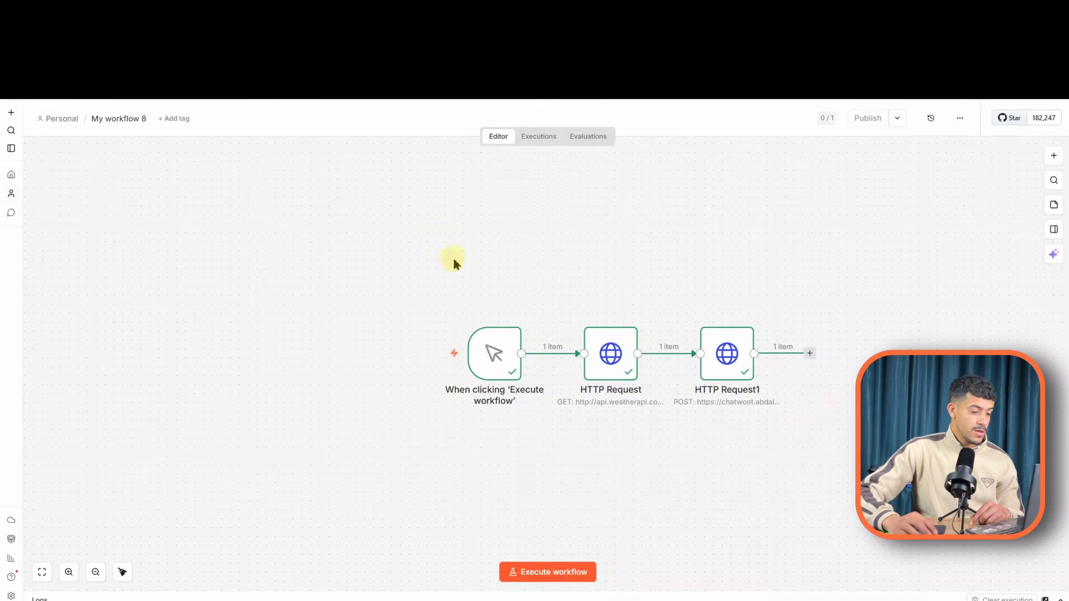
left_click_drag(425, 256, 850, 420)
left_click(850, 420)
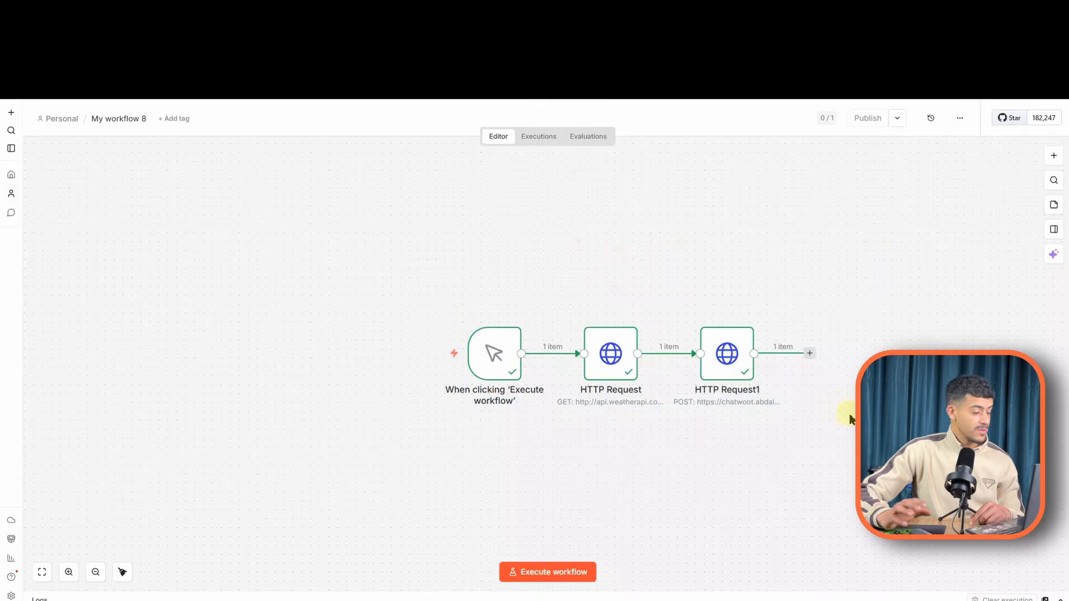